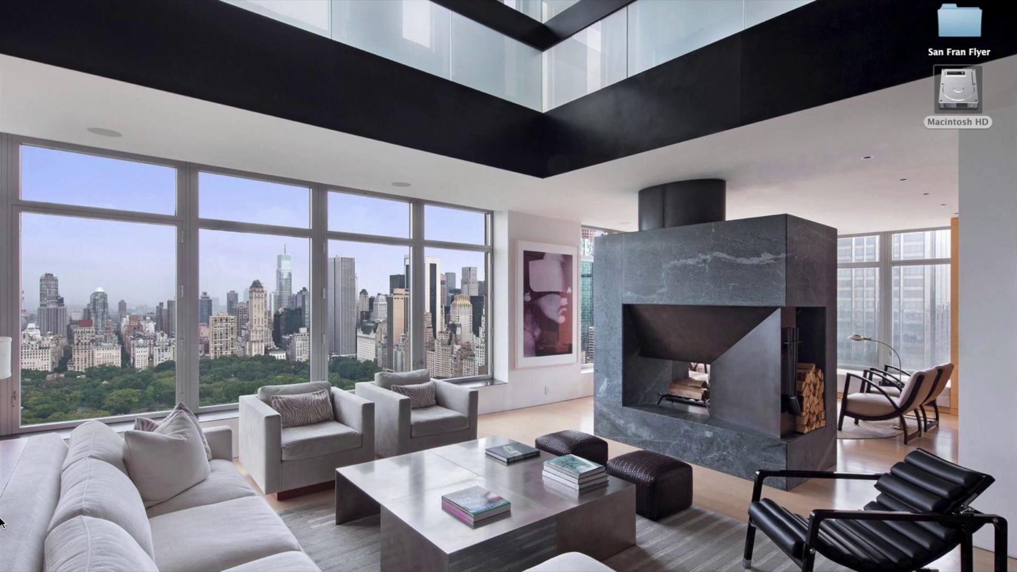
- View the finished Flyer1.pdf in an enlarged window as the design reference and minimize it
mouse_move(1, 523)
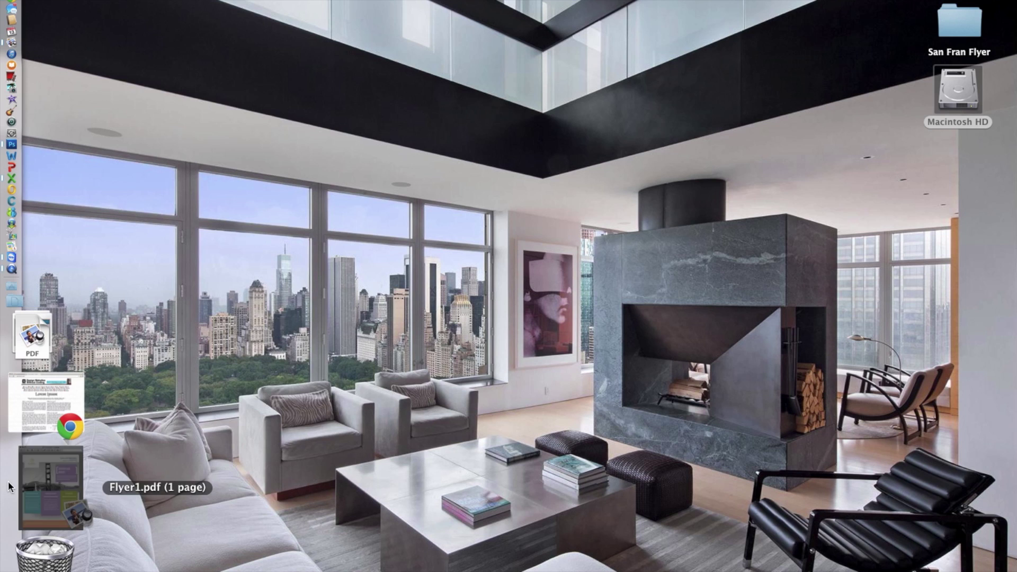
left_click(9, 486)
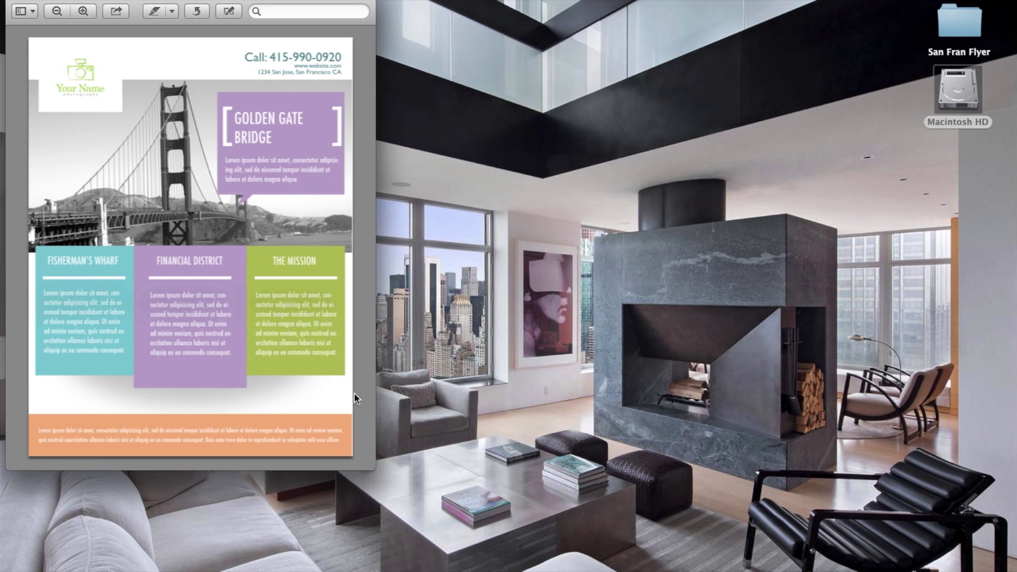
left_click_drag(376, 468, 438, 565)
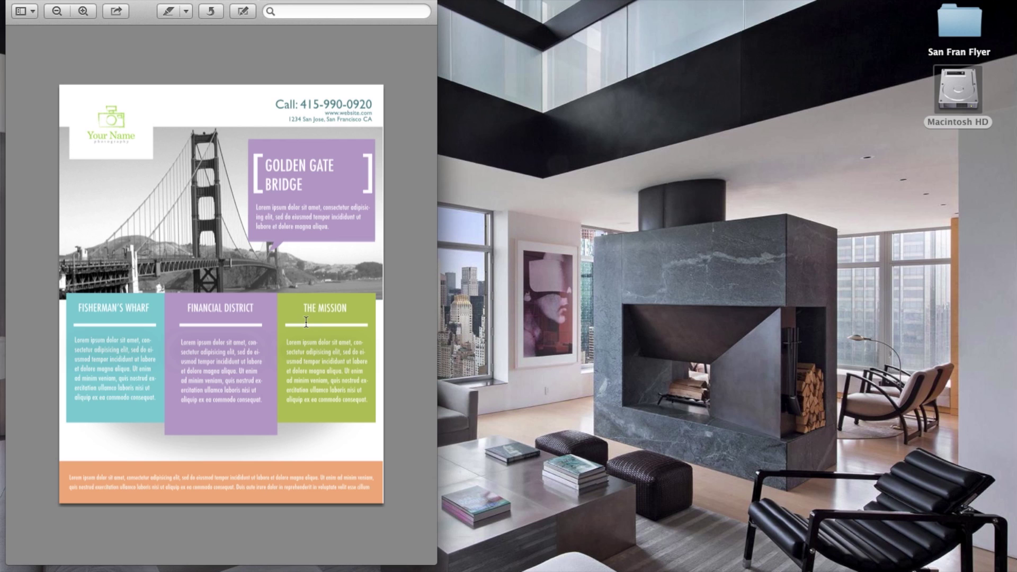
key("super+m")
- Switch to Adobe Photoshop CS5 and start a new document with its dimensions measured in inches
mouse_move(1, 290)
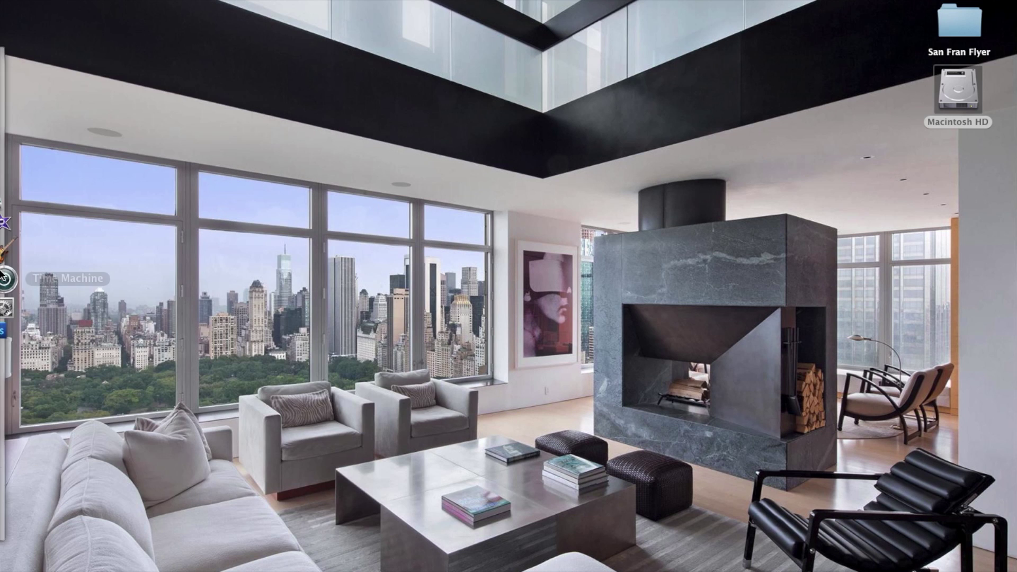
left_click(3, 275)
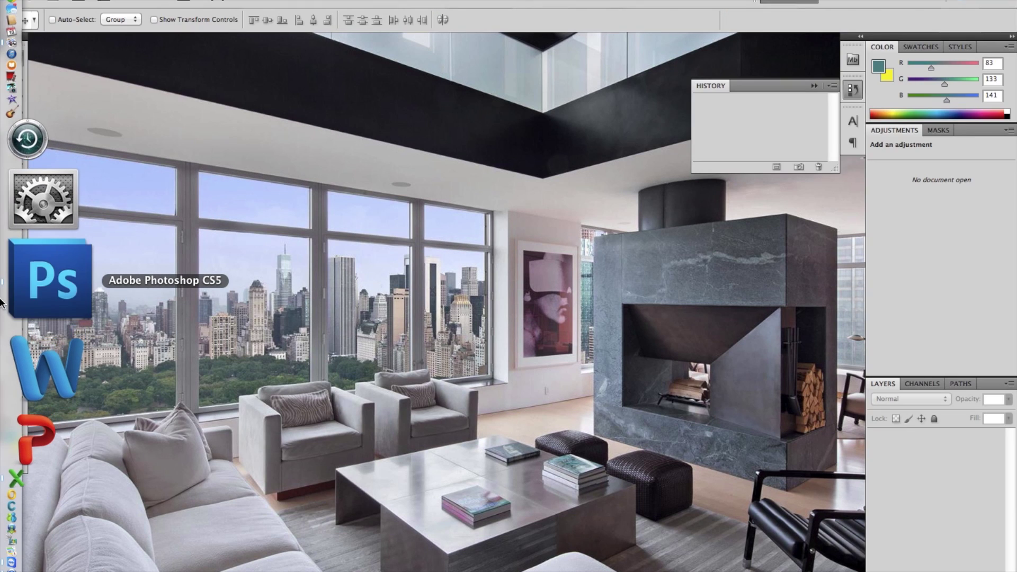
left_click(114, 0)
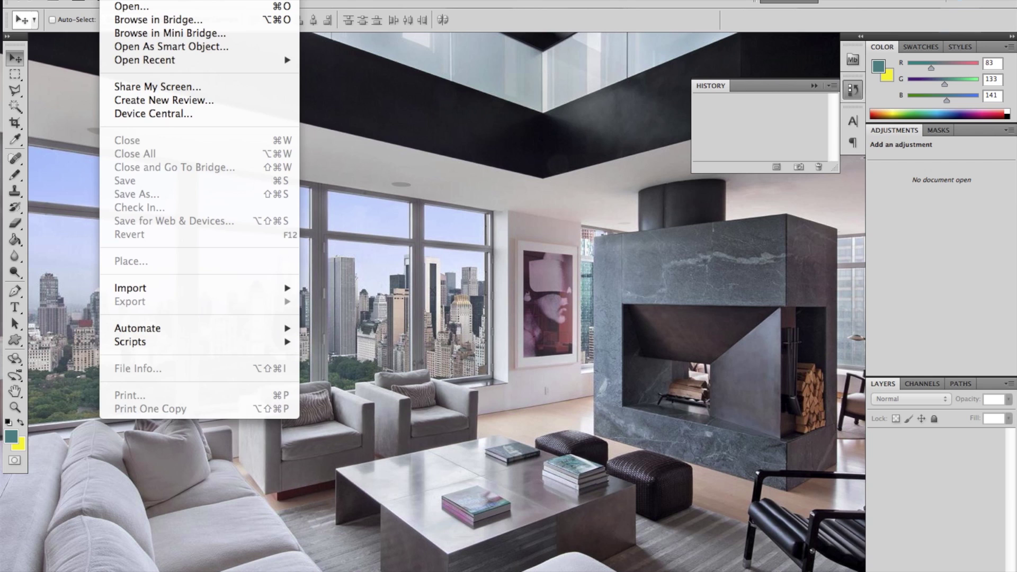
key("super+n")
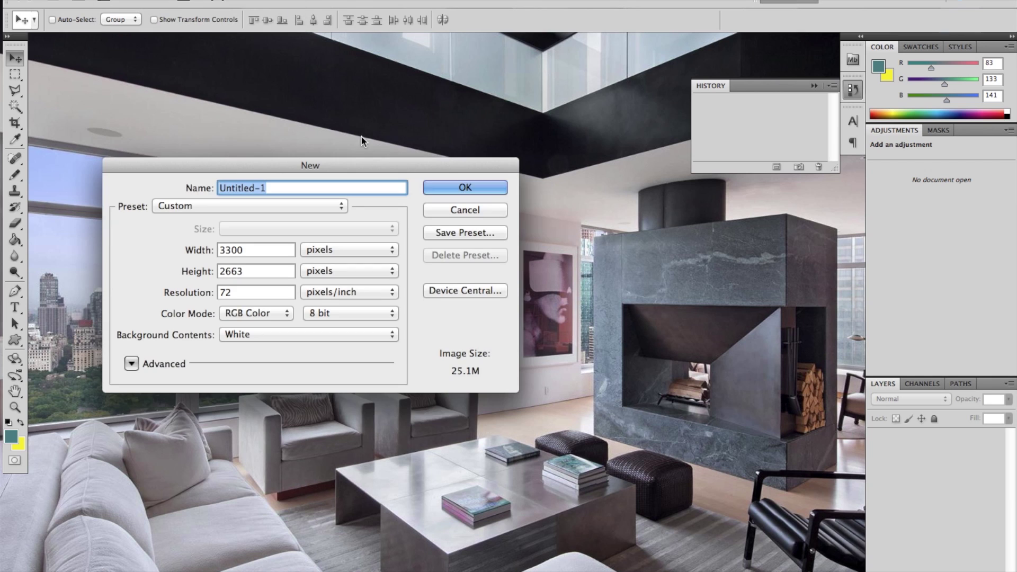
left_click(375, 248)
left_click(374, 259)
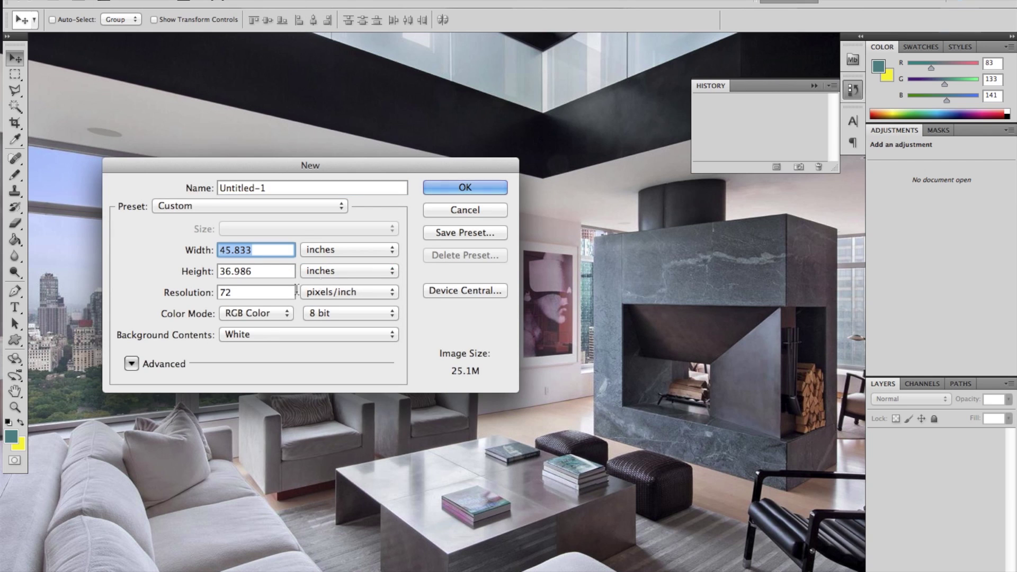
- Create the document at 8.5 by 11 inches and 300 pixels/inch, and enlarge its window around the page
type("8")
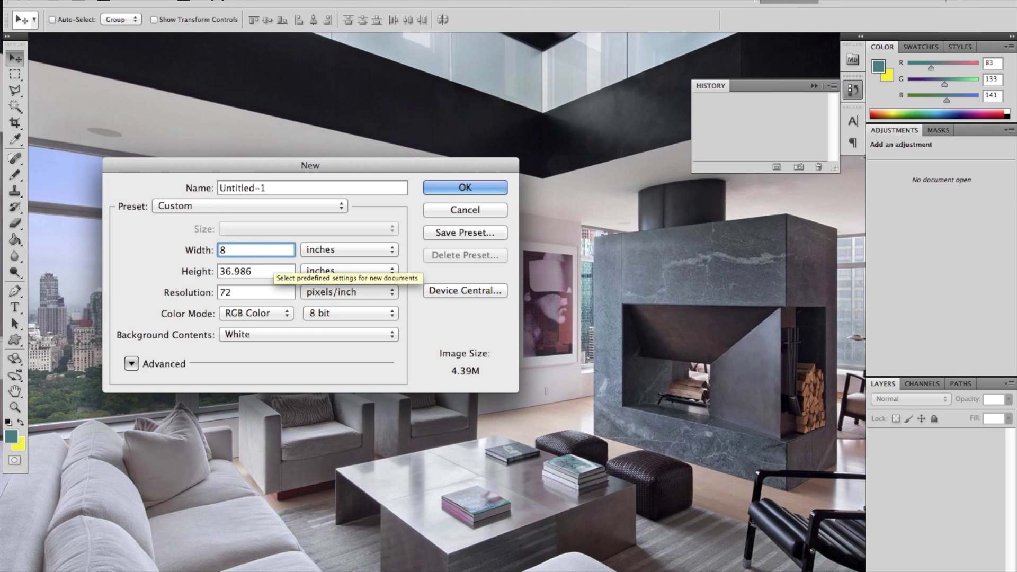
type(".5")
key("Tab")
type("11")
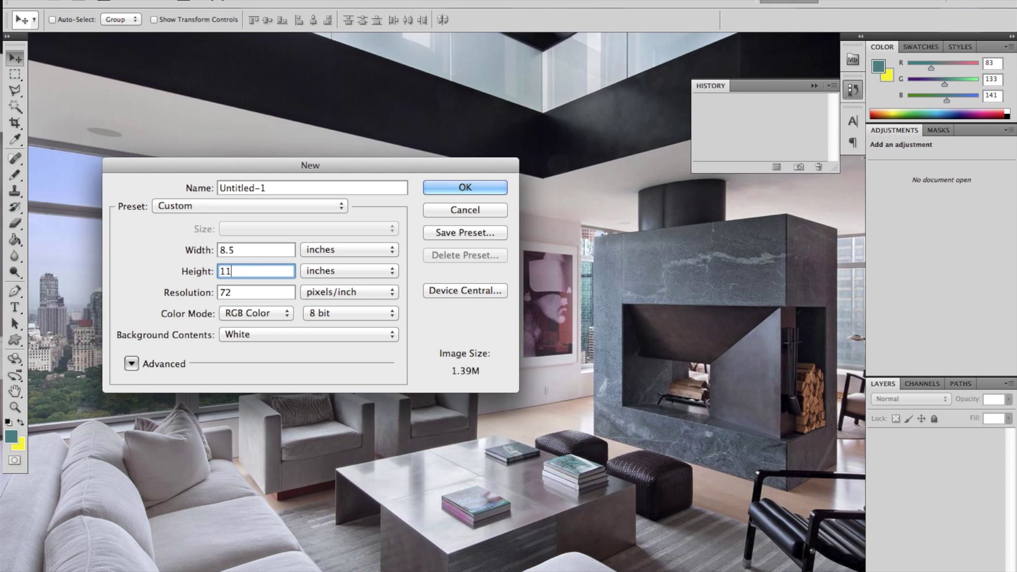
key("Tab")
type("300")
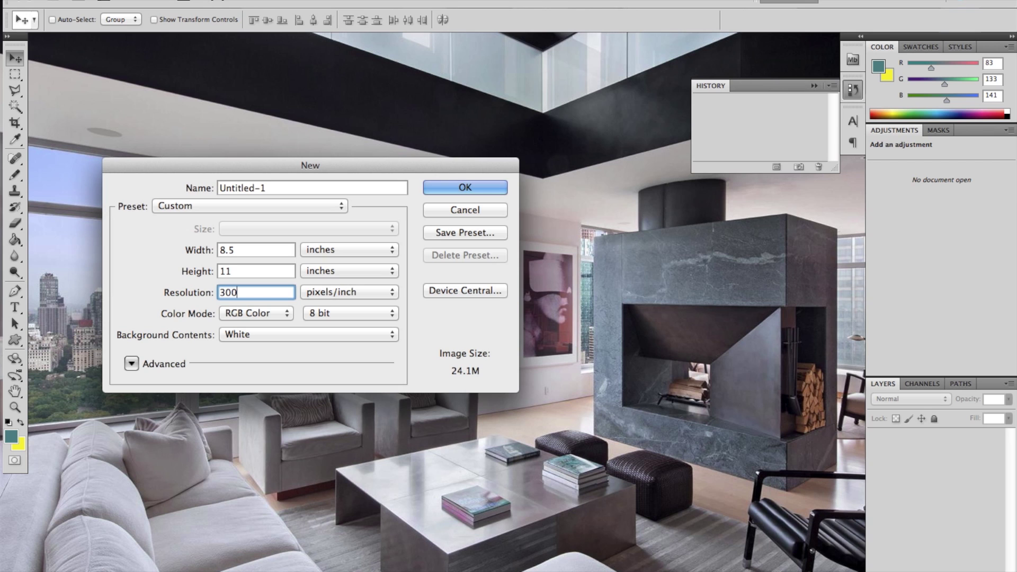
left_click(459, 189)
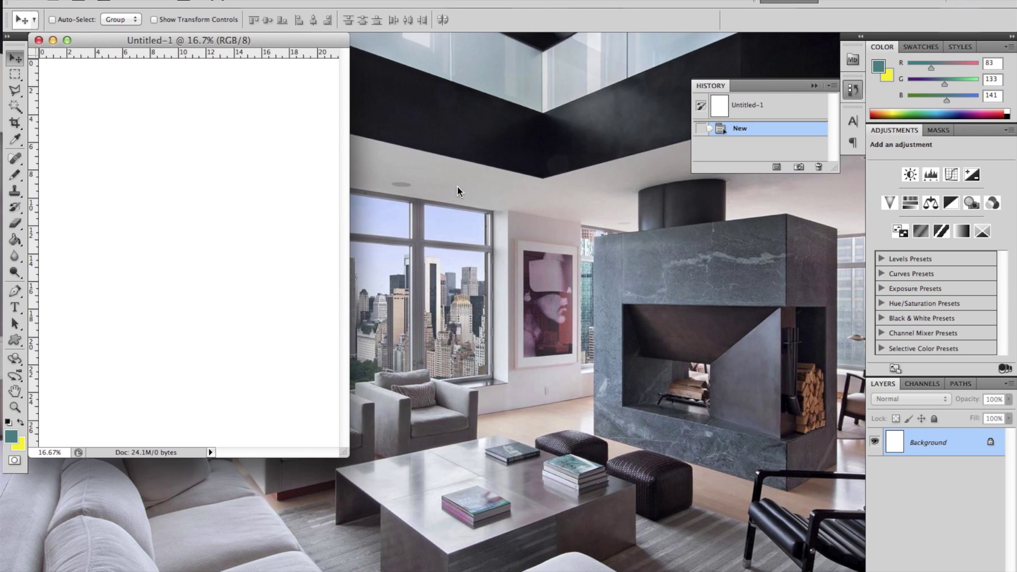
left_click_drag(343, 453, 459, 547)
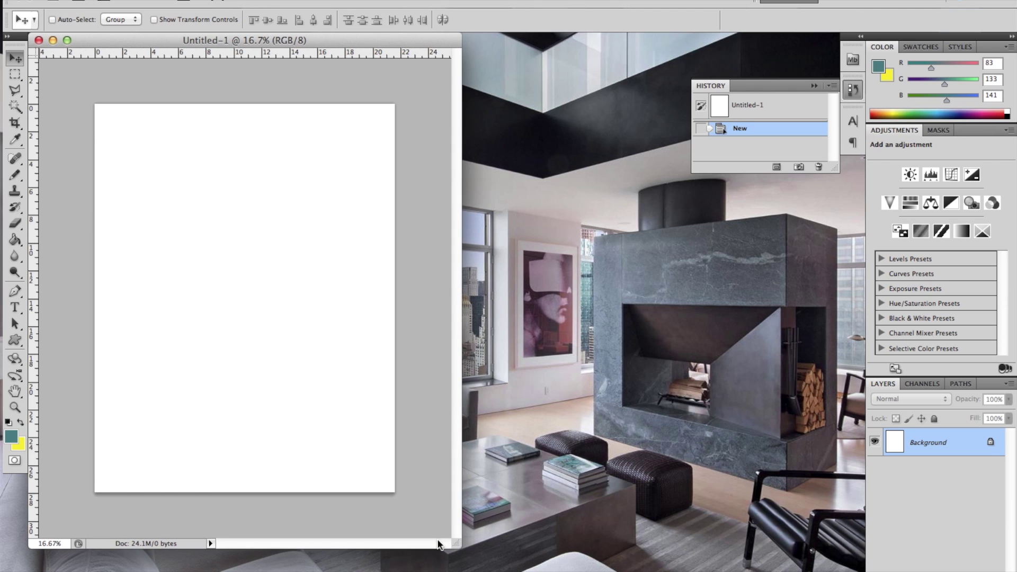
- Switch to the browser's Color Scheme Designer page and compare the complement, triad and tetrad schemes
mouse_move(2, 475)
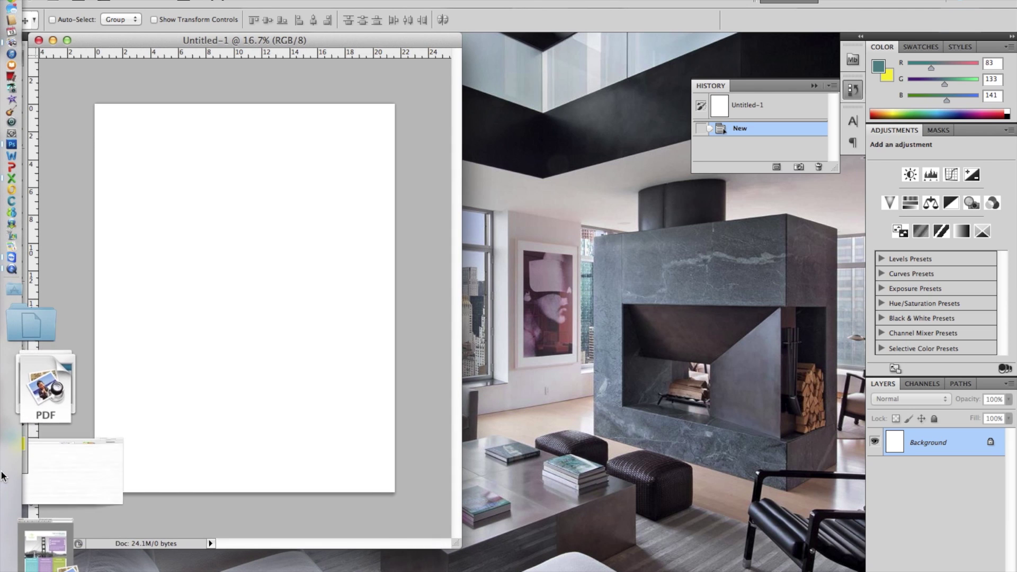
left_click(59, 472)
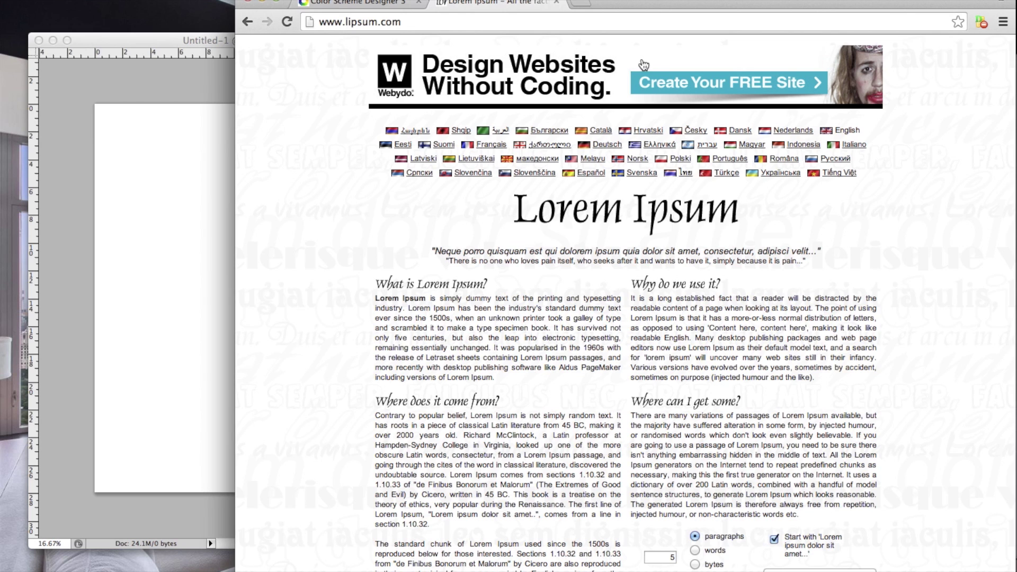
left_click(385, 4)
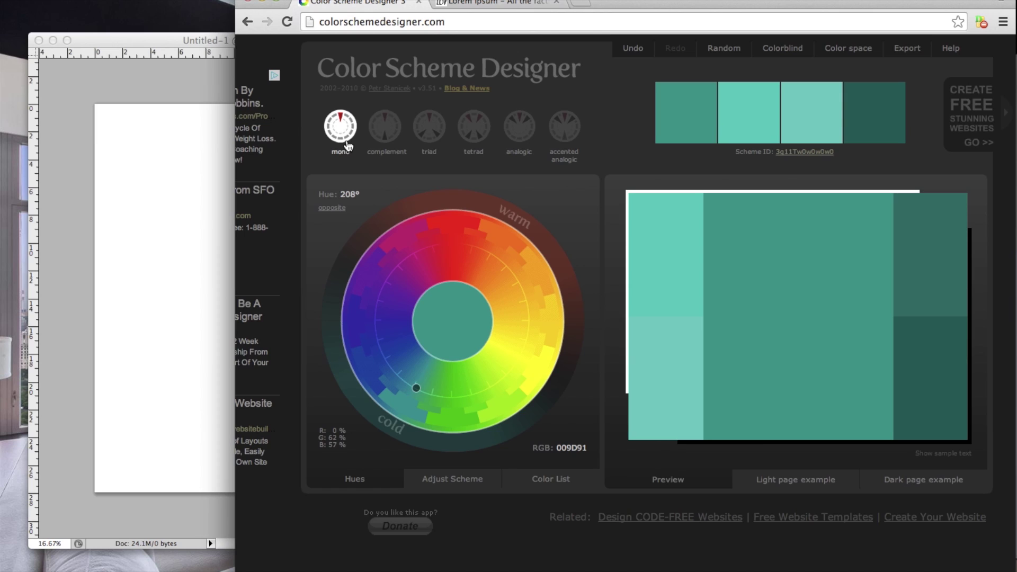
left_click(379, 139)
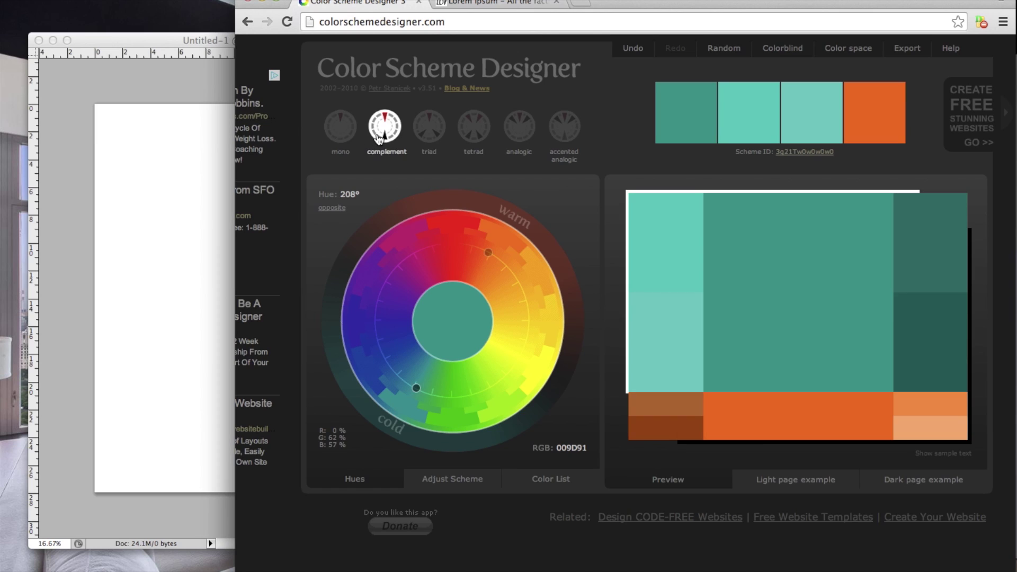
left_click(429, 130)
left_click(473, 126)
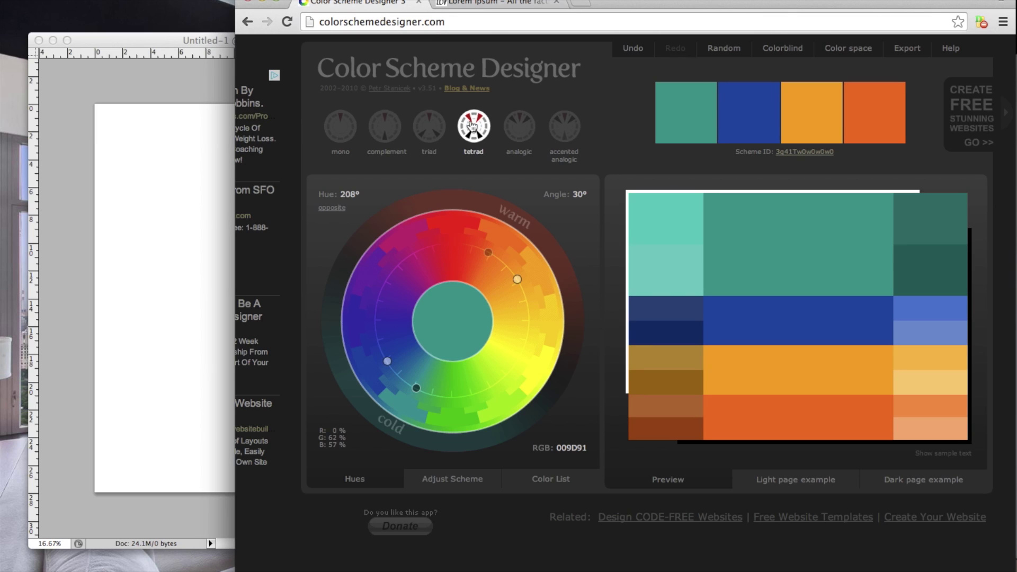
left_click(429, 127)
left_click(386, 139)
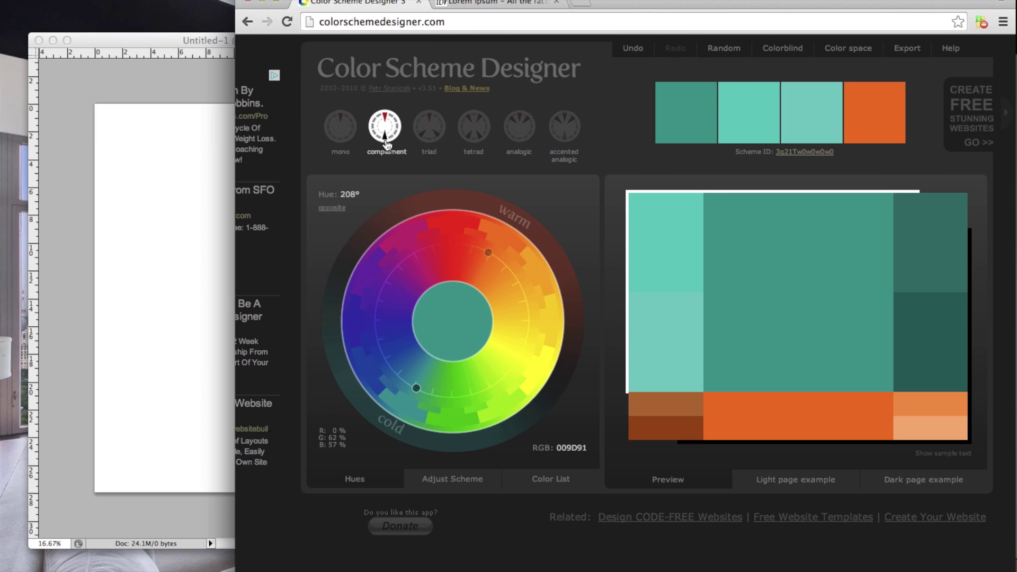
- Try a yellow complementary palette, and settle on a mono scheme with a teal hue of 212°
left_click_drag(488, 261, 423, 405)
left_click_drag(492, 400, 524, 361)
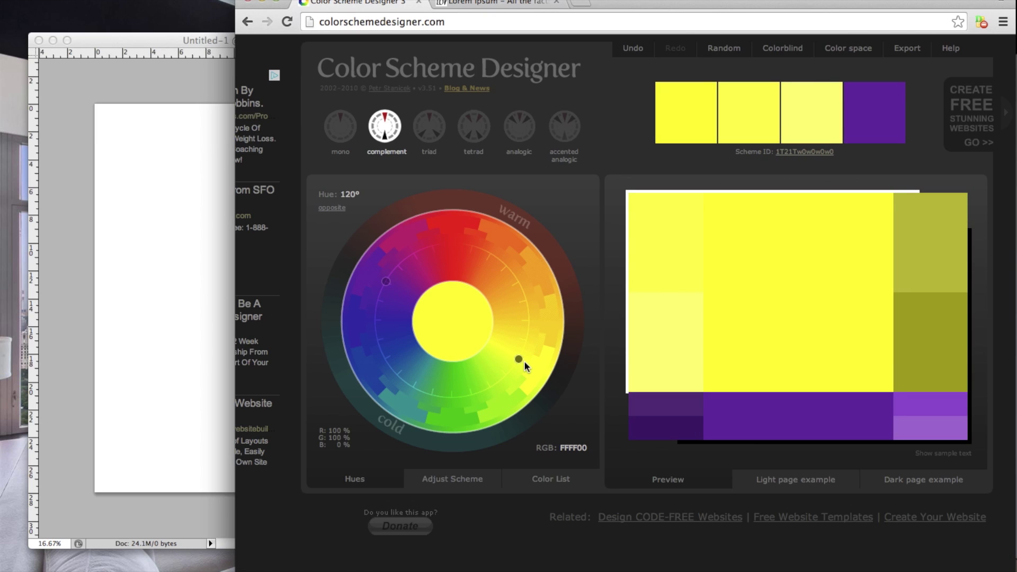
left_click(347, 129)
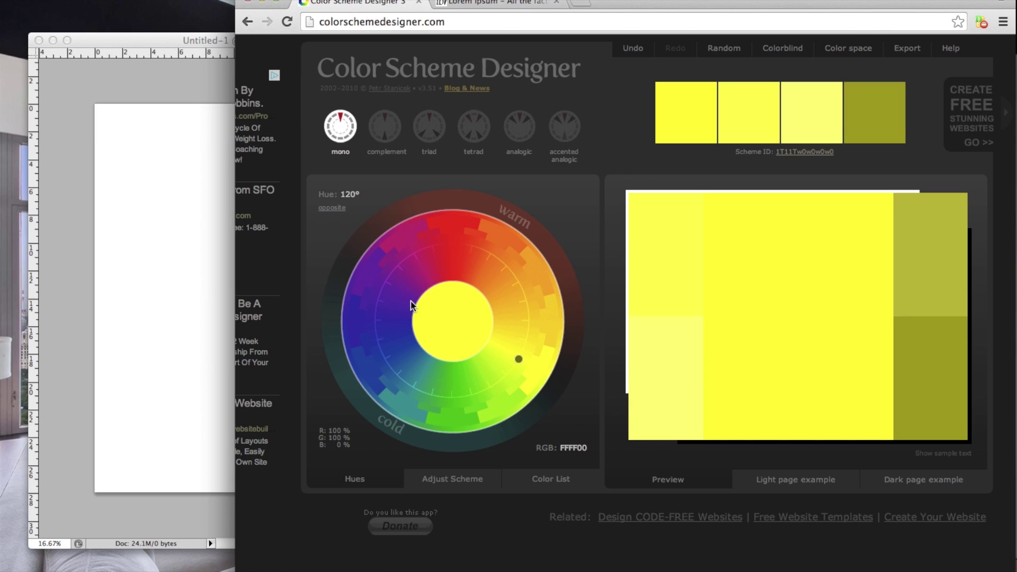
left_click_drag(383, 370, 412, 393)
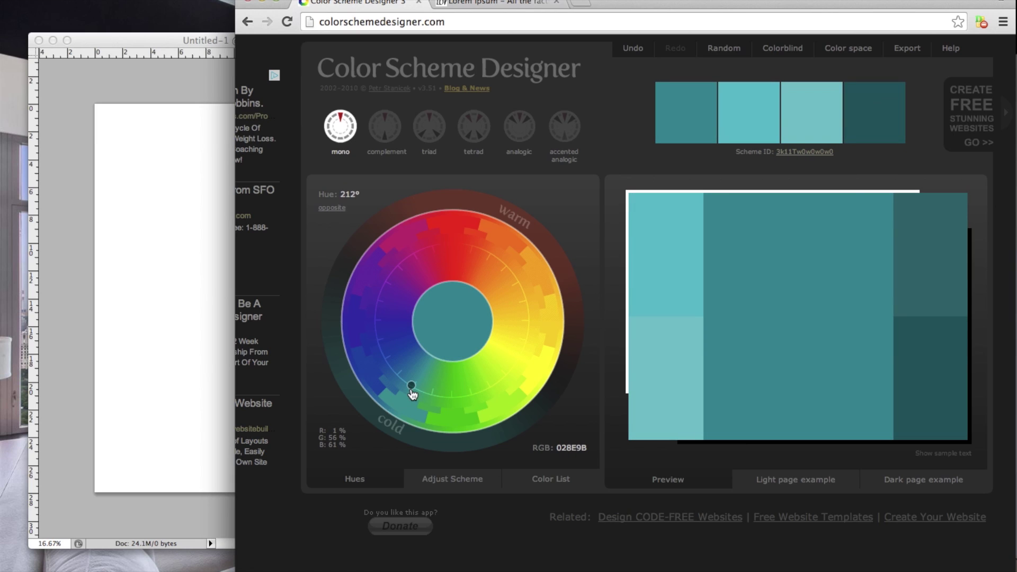
- Preview the teal scheme on the light and dark page examples, closing each preview
left_click(792, 485)
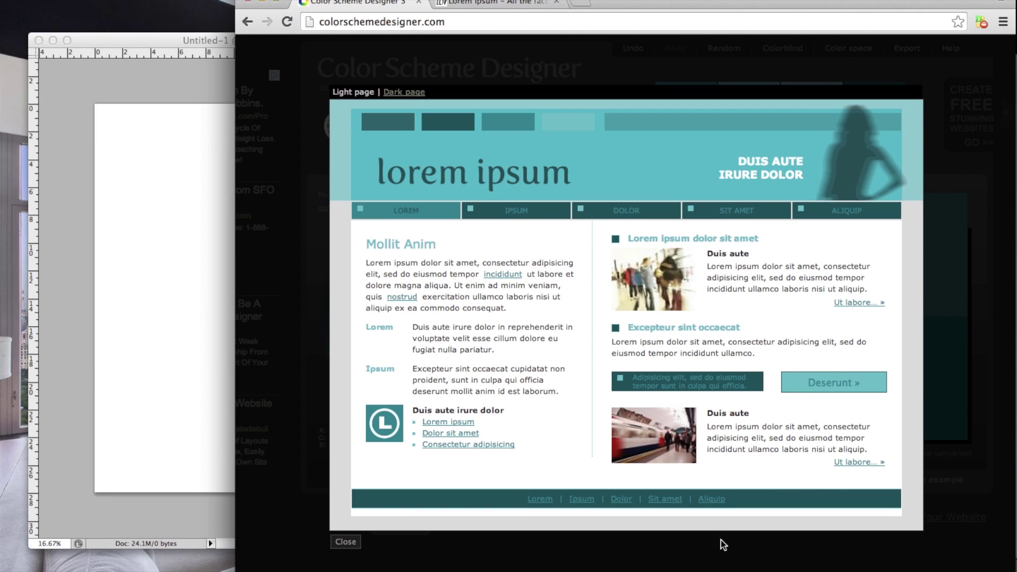
left_click(353, 542)
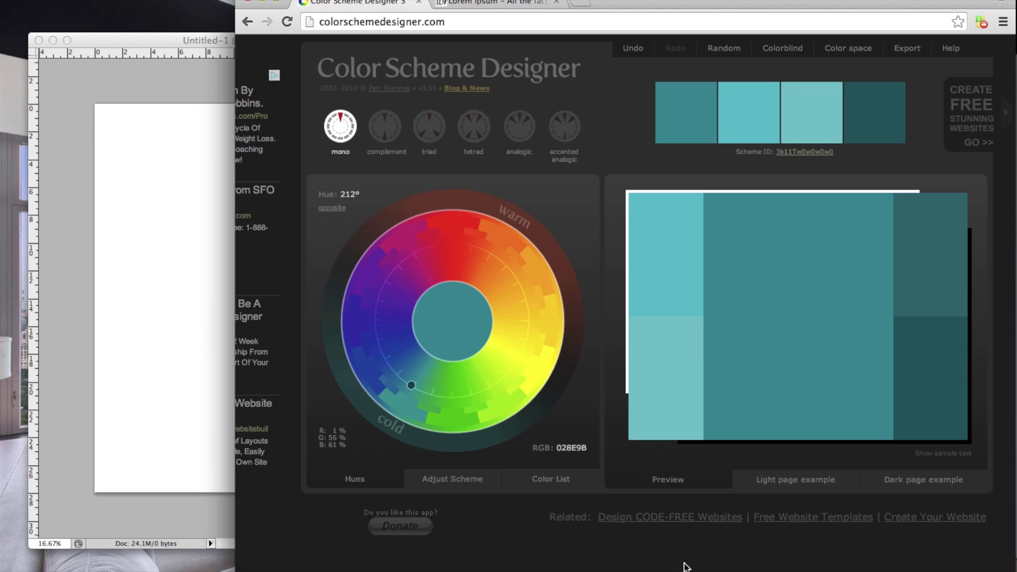
left_click(906, 488)
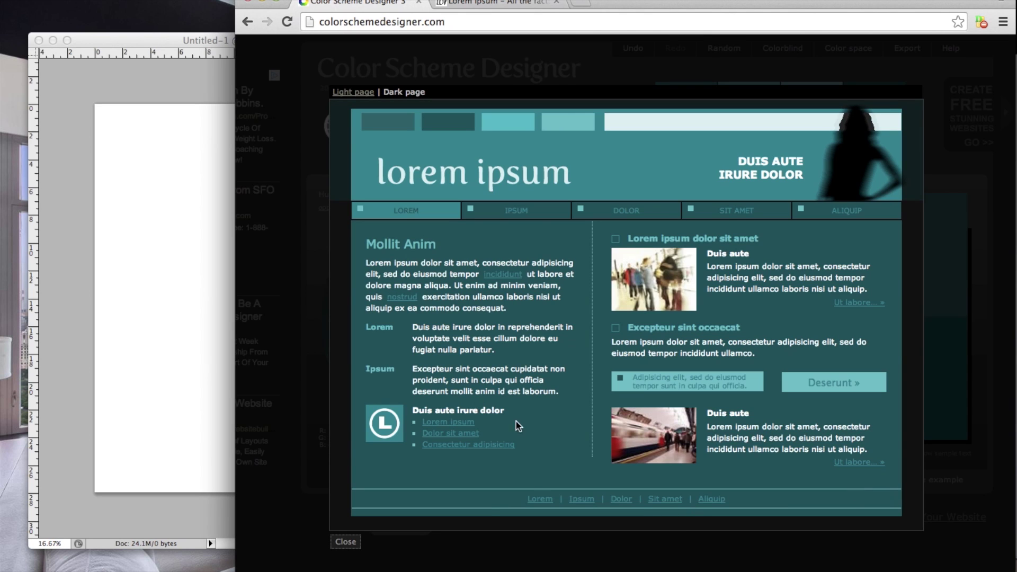
left_click(352, 548)
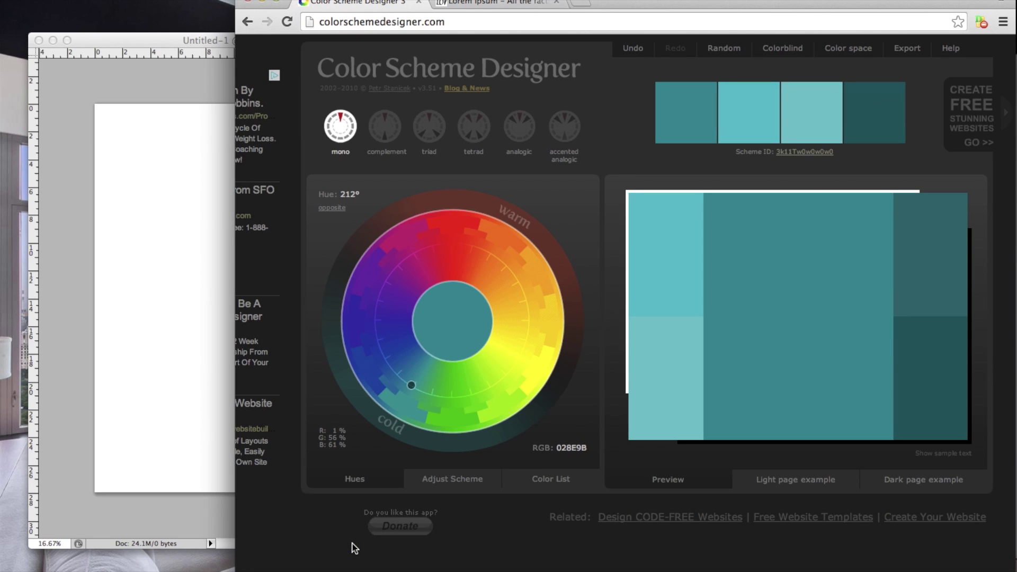
- Return to Photoshop, open colorscheme.psd and float it in its own window beside the blank page
left_click(180, 252)
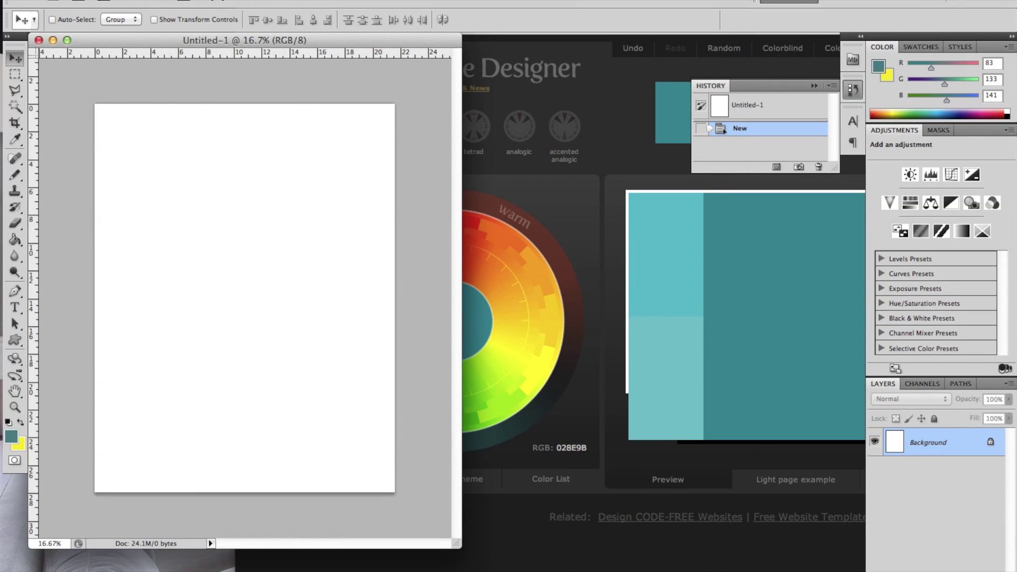
left_click(114, 1)
left_click(127, 6)
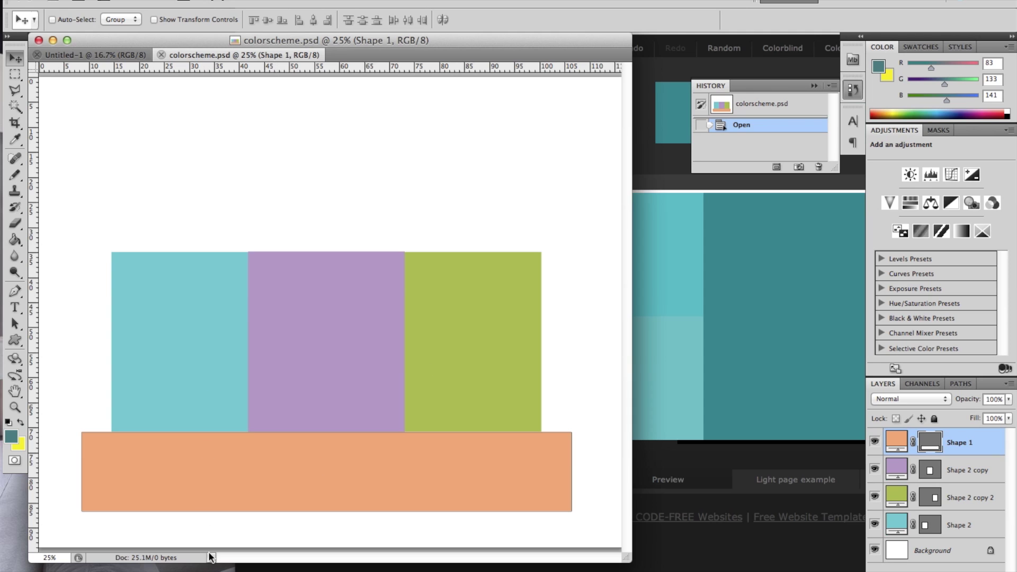
left_click_drag(231, 58, 367, 81)
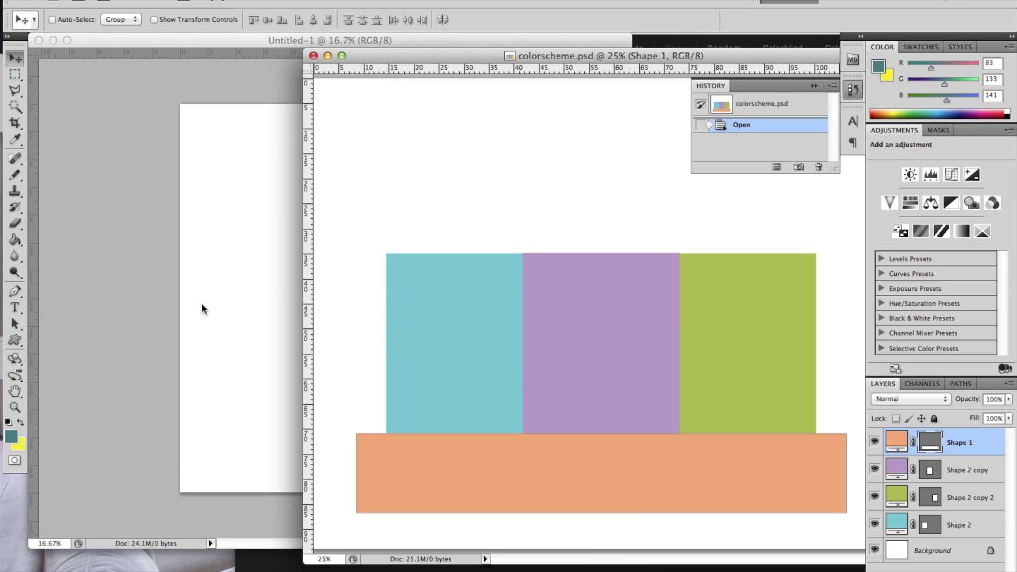
- In the blank flyer document, set the foreground color to the orange f8b581 sampled from the colorscheme.psd bar
left_click(201, 305)
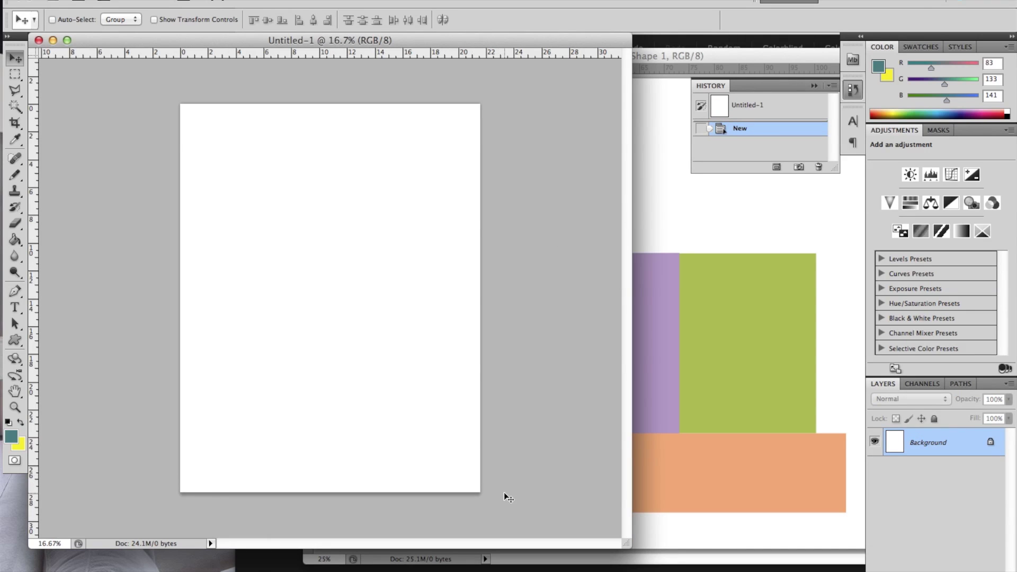
left_click(10, 436)
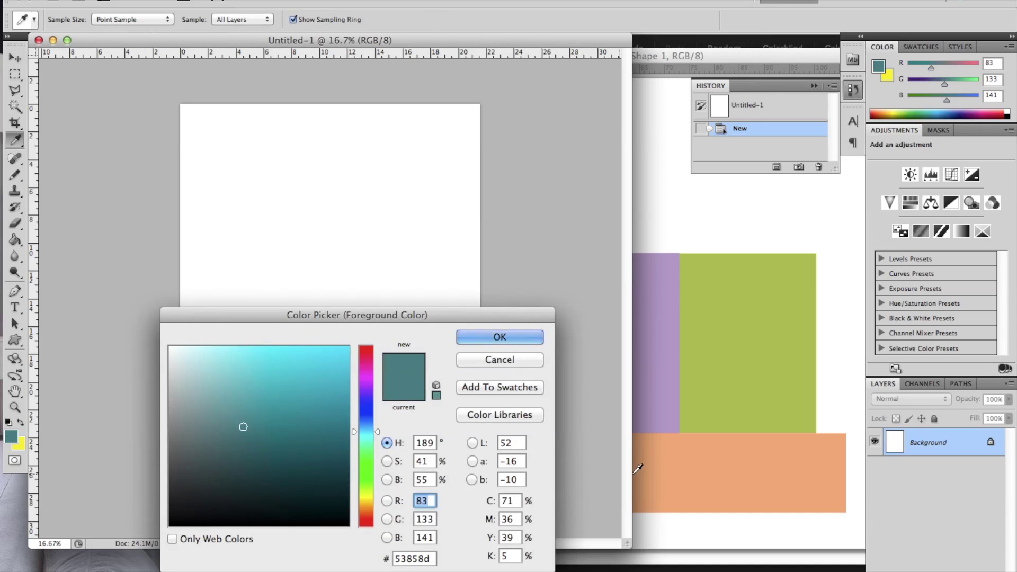
left_click(670, 466)
left_click(507, 339)
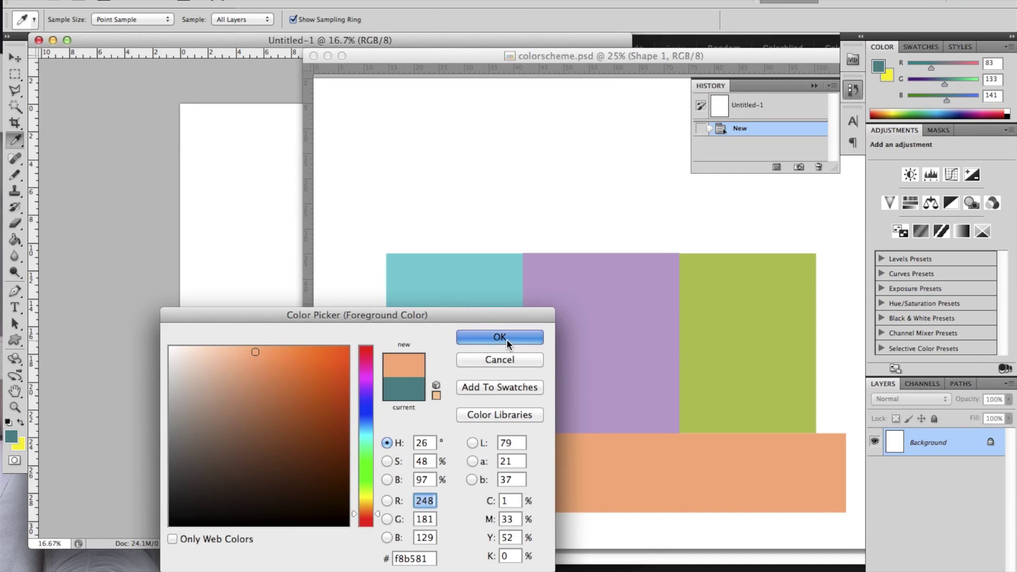
- Draw an orange rectangle shape about 23 cm wide and 4 cm high across the page's bottom edge, overlapping its sides
left_click(17, 342)
left_click(47, 338)
left_click_drag(168, 449, 494, 501)
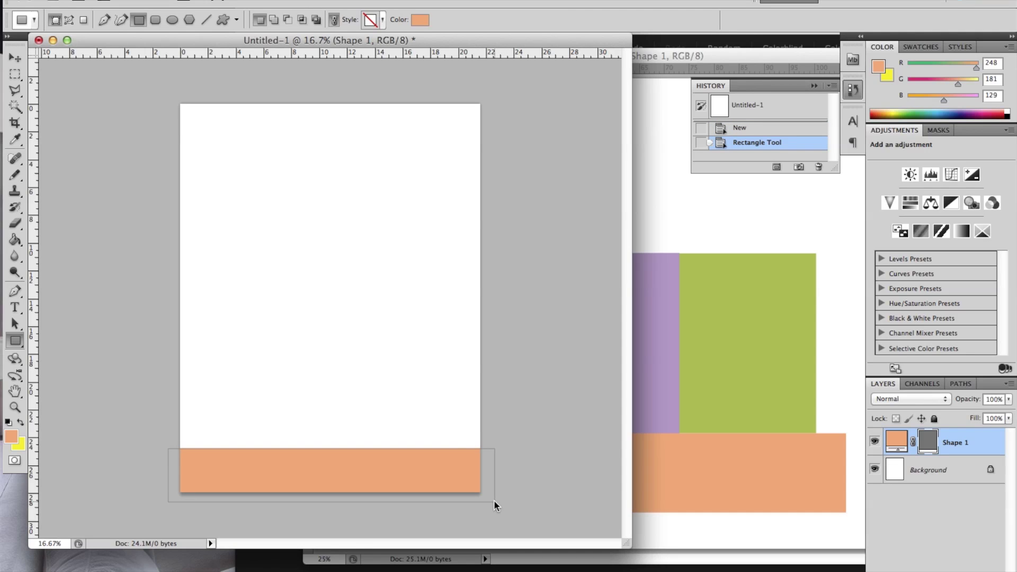
- Sample the turquoise block in colorscheme.psd as the foreground color
left_click(685, 403)
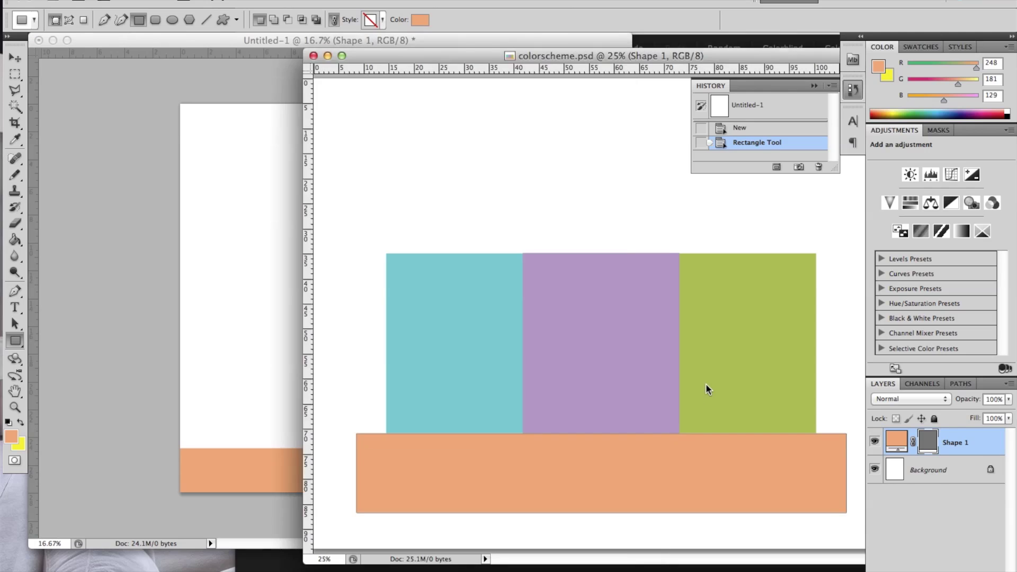
left_click(20, 136)
left_click(419, 295)
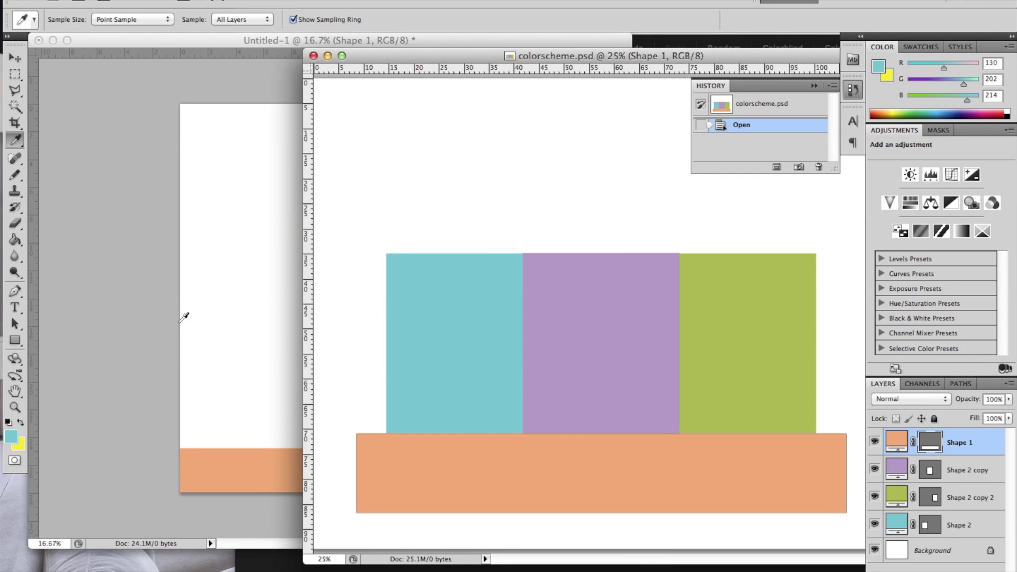
- In the flyer document, draw a rectangle shape about 8 cm wide and 10 cm high above the orange bar, near the page's left edge
left_click(21, 341)
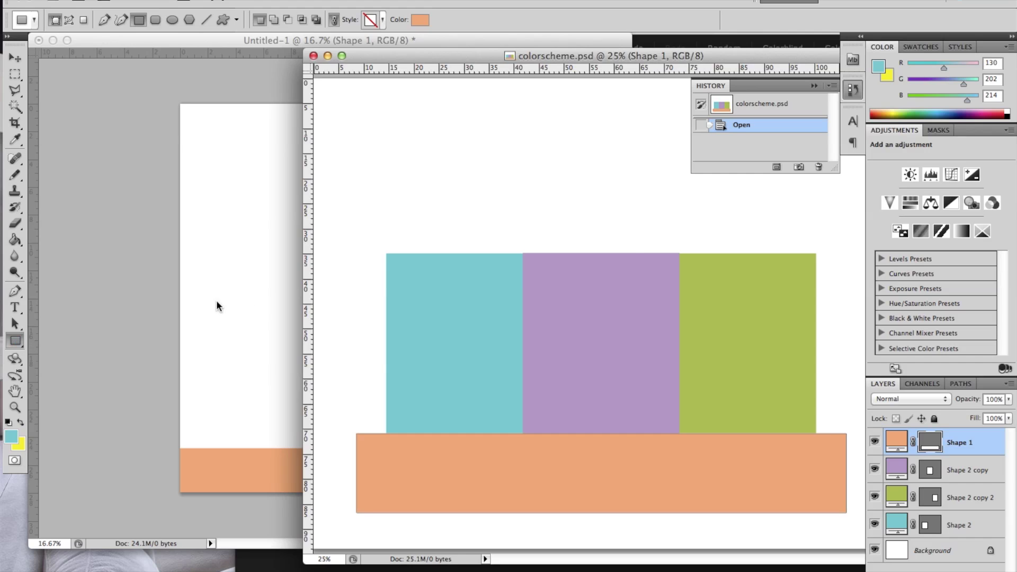
left_click(216, 301)
left_click_drag(188, 290, 302, 426)
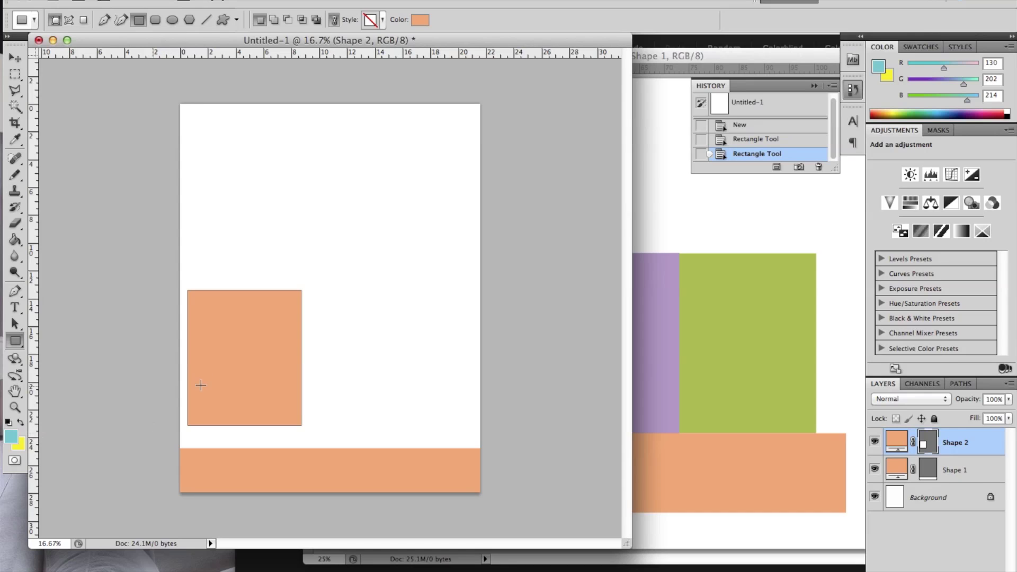
- Recolor the new rectangle's fill with the sampled turquoise foreground color
double_click(896, 442)
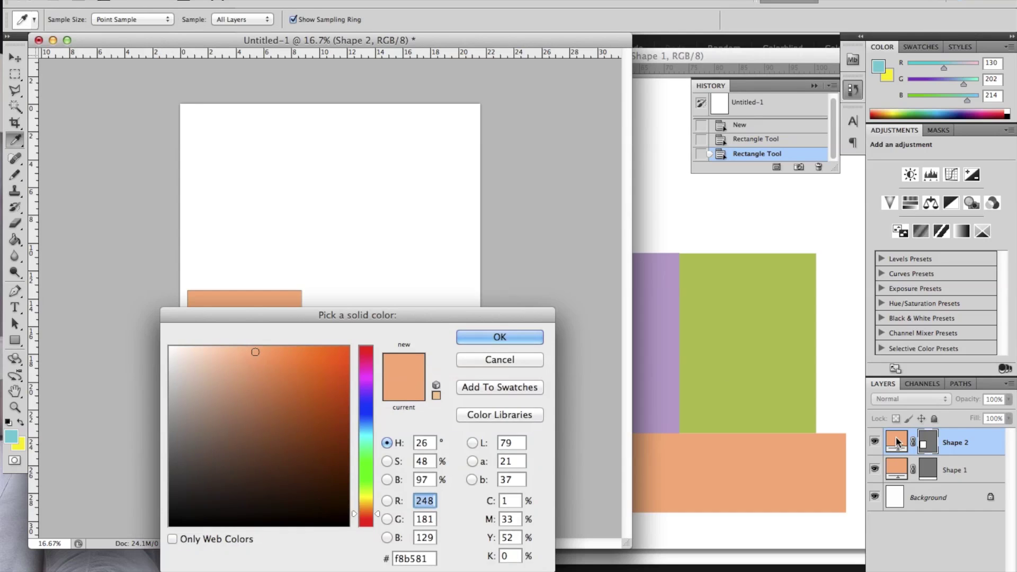
left_click(15, 433)
key("Return")
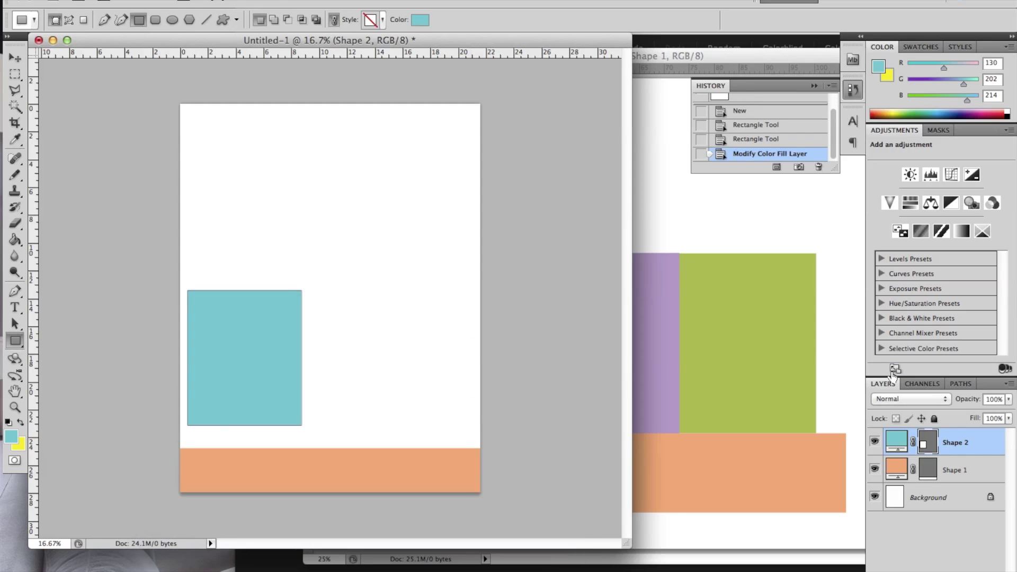
- Duplicate the turquoise block twice and place the copies level with it, one near the page's right edge and one in the middle
left_click_drag(969, 447, 973, 569)
left_click_drag(965, 452, 973, 569)
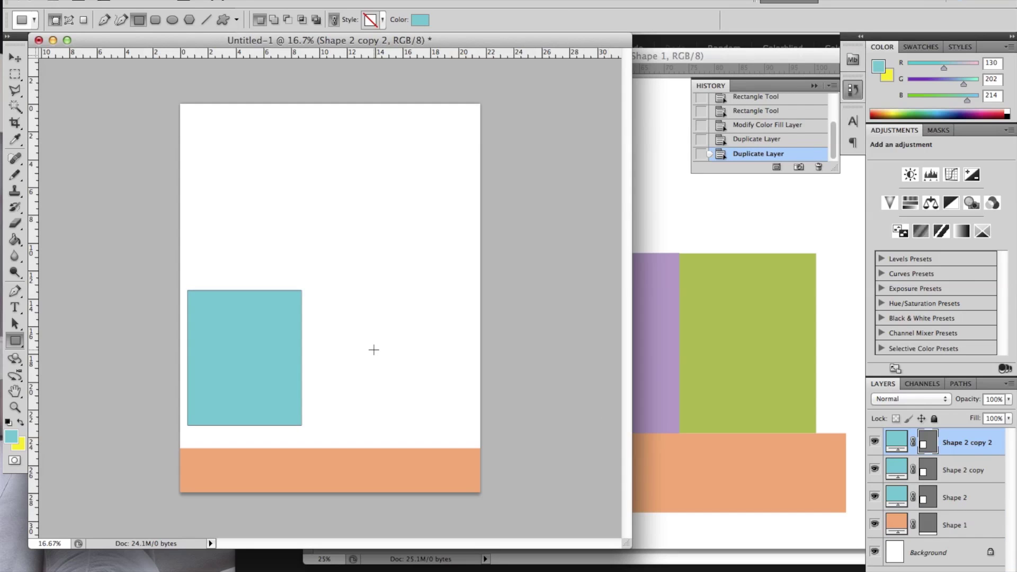
left_click(15, 57)
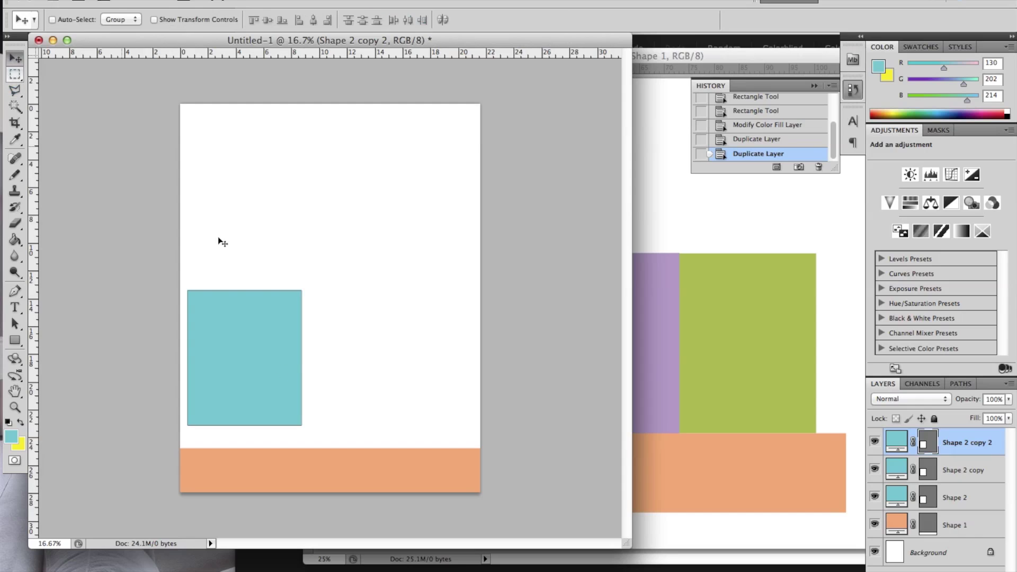
left_click_drag(286, 381, 446, 374)
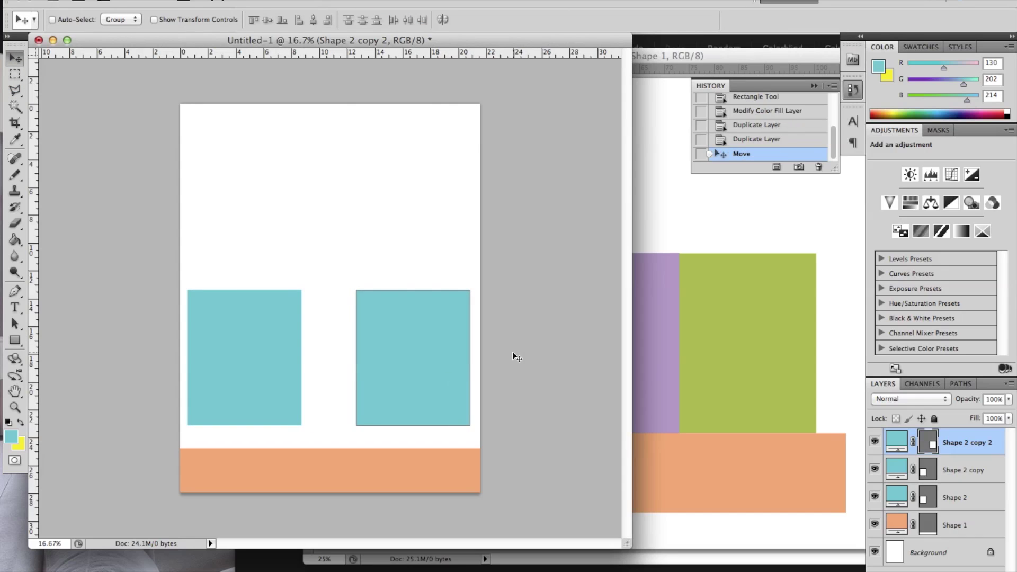
left_click(945, 466)
left_click_drag(267, 353, 355, 352)
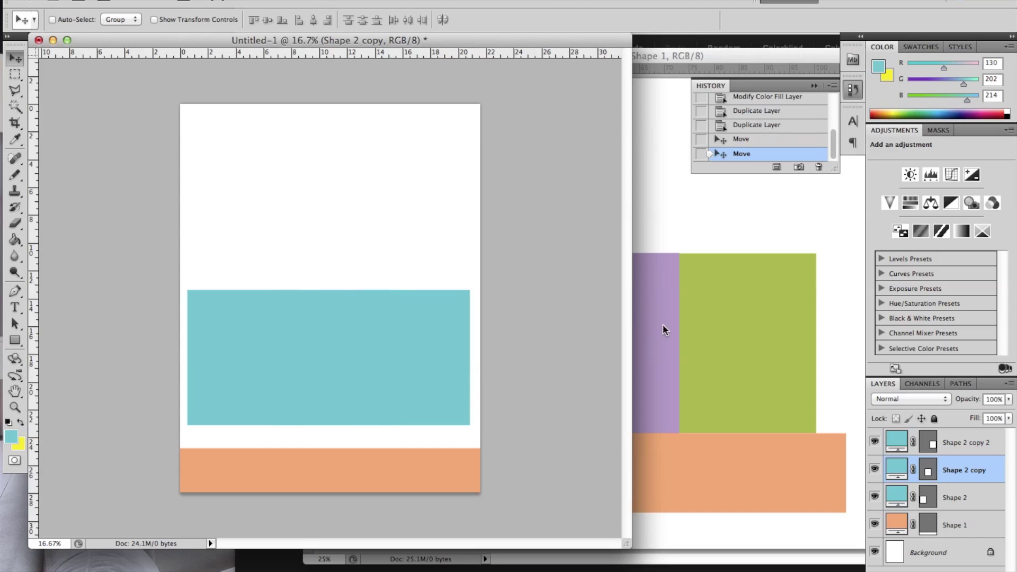
- Change the middle block's fill to the purple baa5cc sampled from colorscheme.psd
double_click(896, 469)
left_click(671, 354)
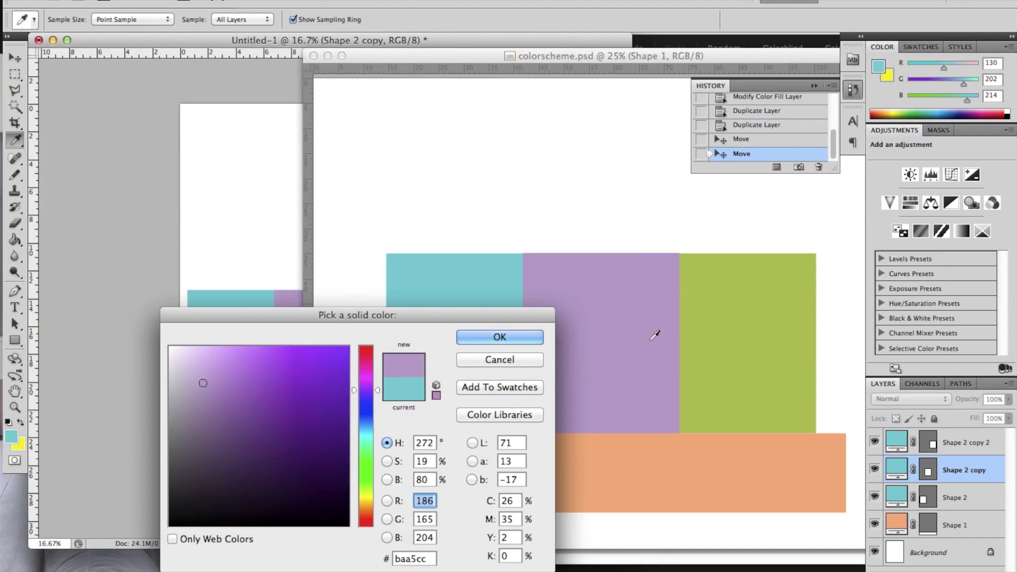
left_click(474, 339)
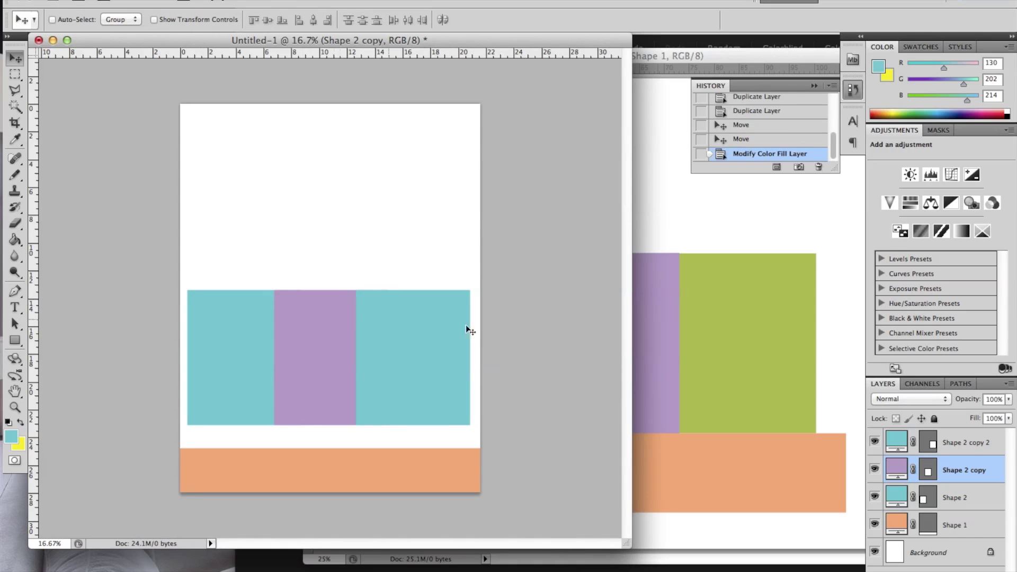
- Change the right block's fill to the green sampled from colorscheme.psd
left_click(964, 450)
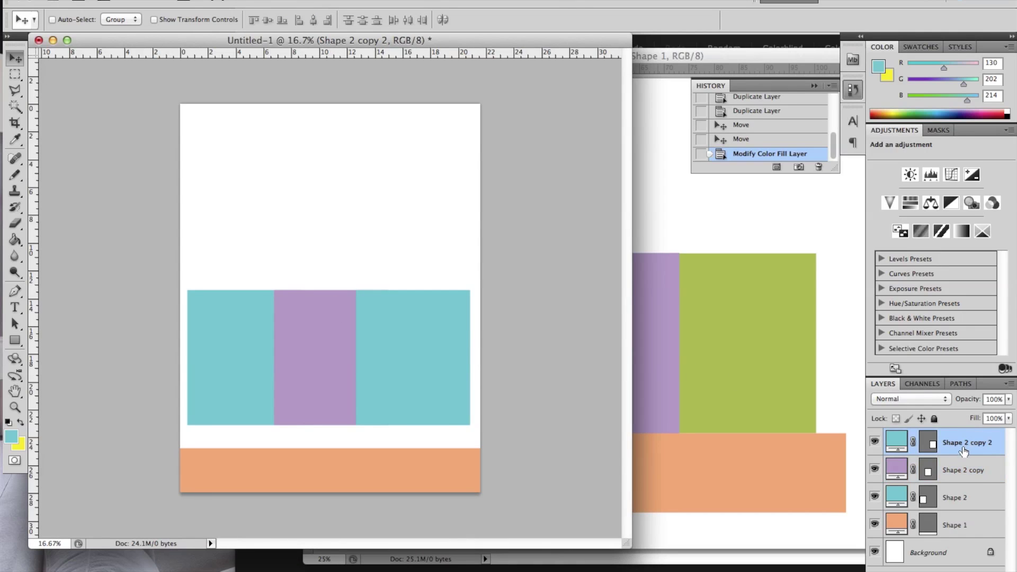
double_click(899, 447)
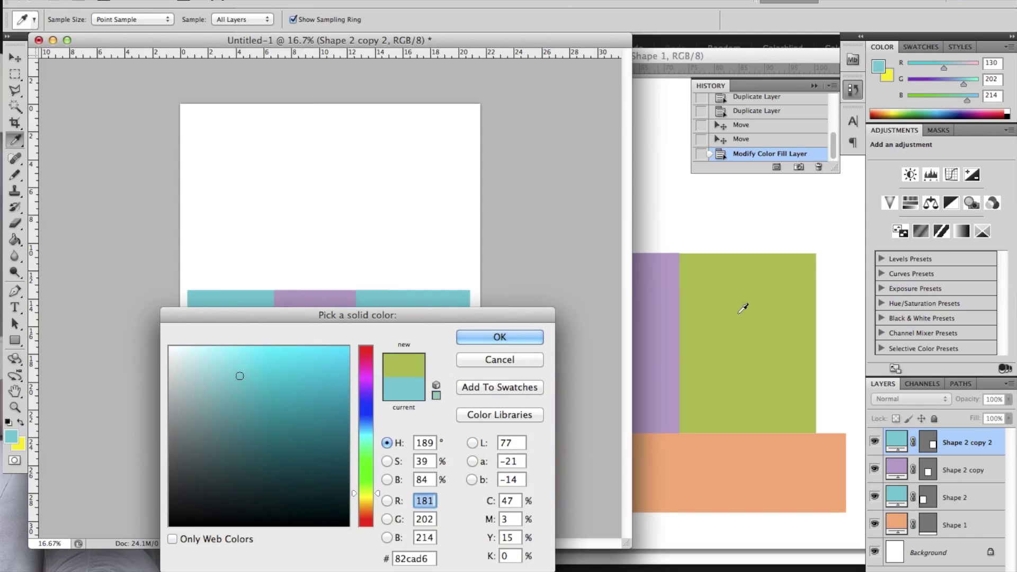
left_click(744, 306)
left_click(484, 338)
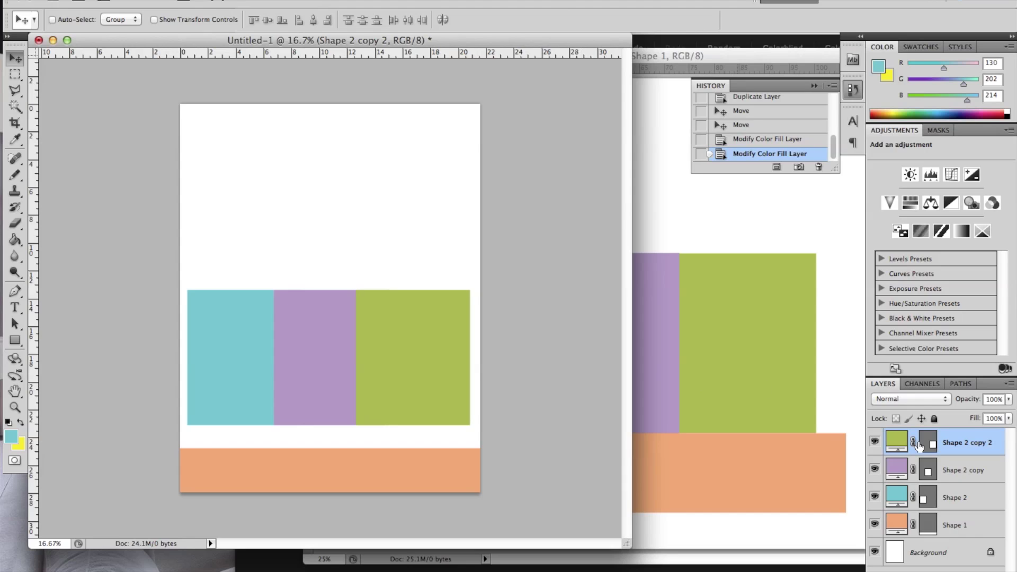
- Scale the green block's width to 90% with Free Transform
left_click(954, 497, "super")
left_click(954, 497, "super")
key("super+t")
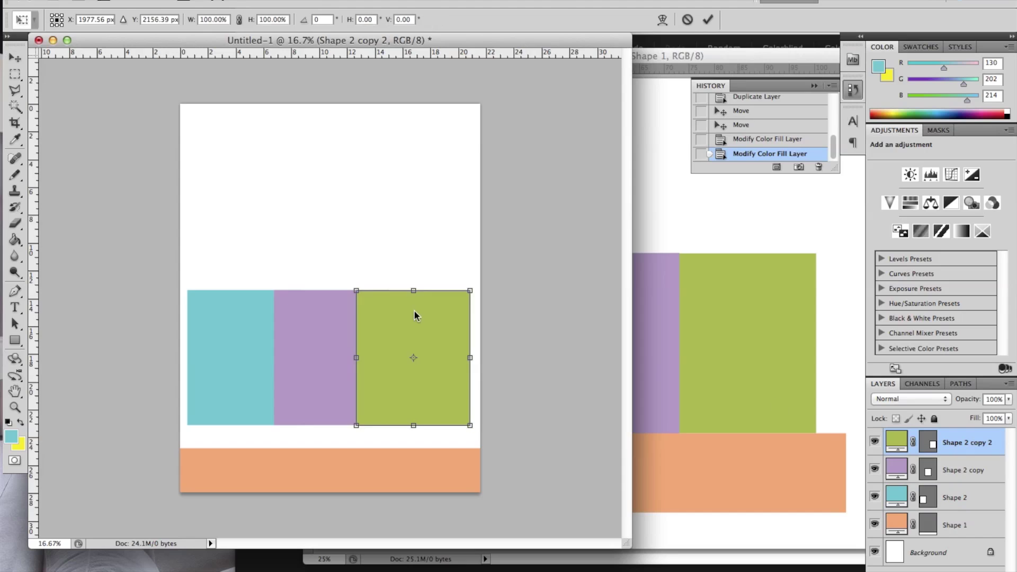
left_click(217, 19)
type("80%")
type("90")
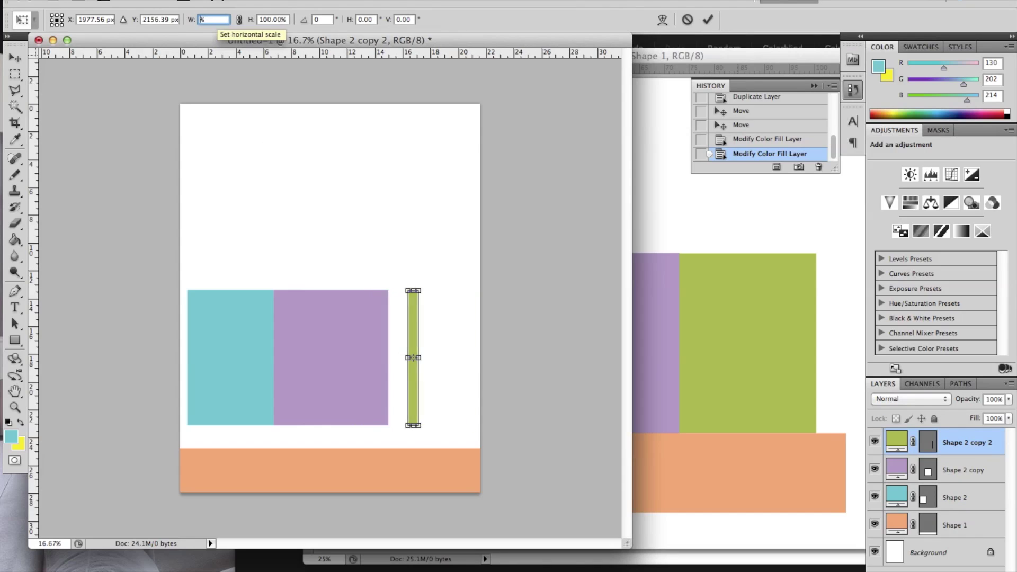
key("Return")
left_click(709, 21)
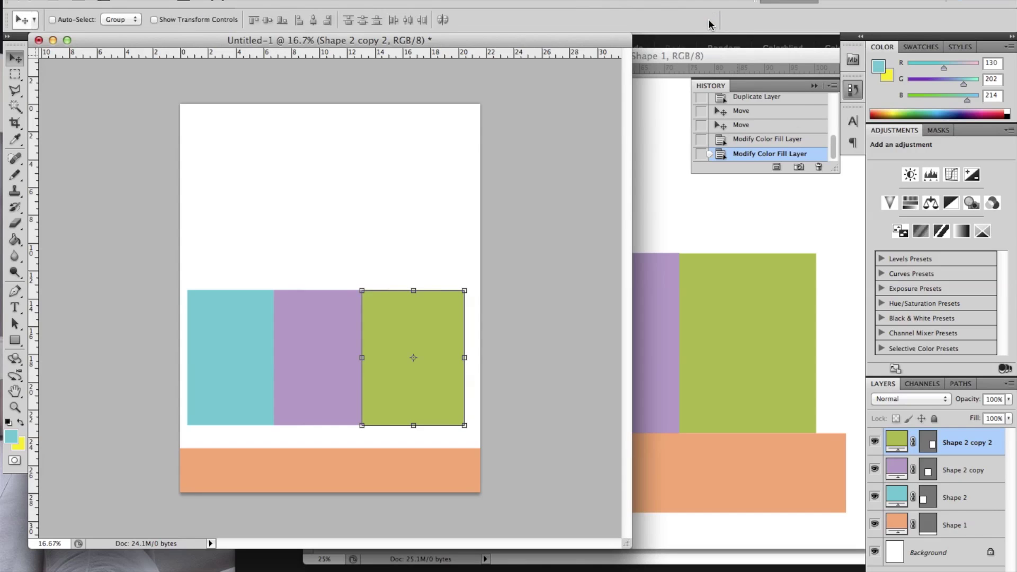
- Scale the turquoise block's width to 90% with Free Transform
left_click(979, 501)
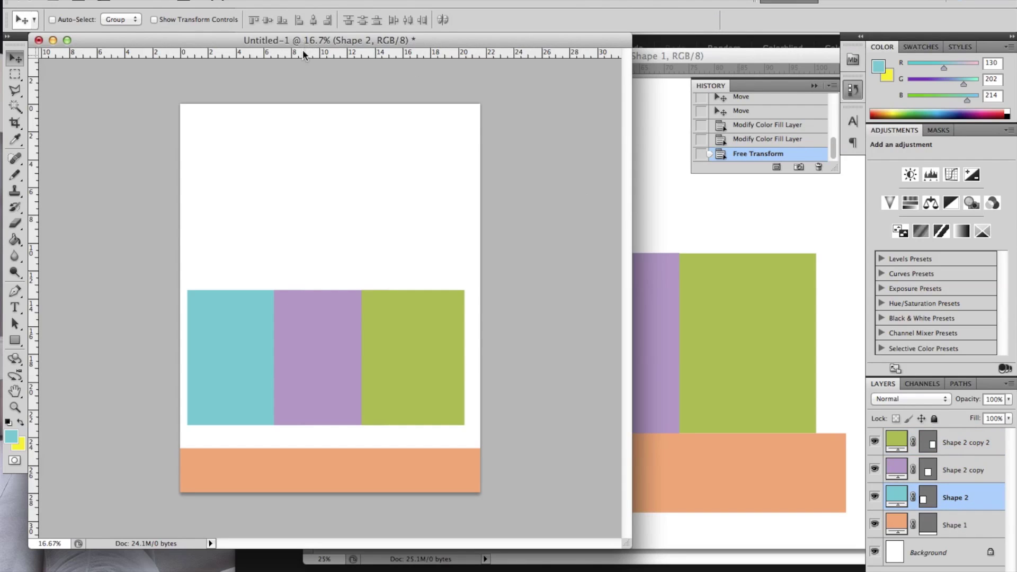
key("super+t")
left_click(211, 22)
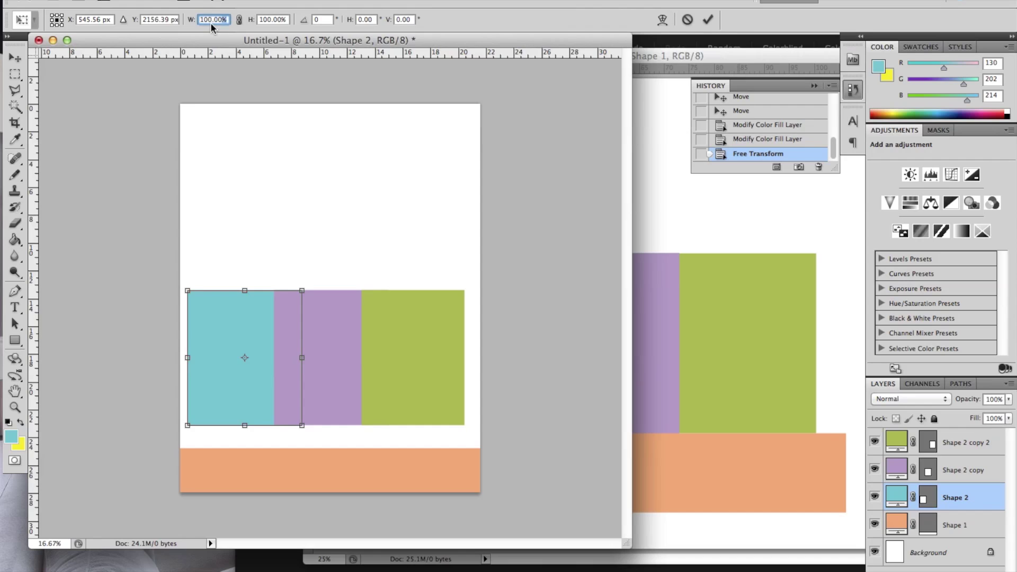
type("90")
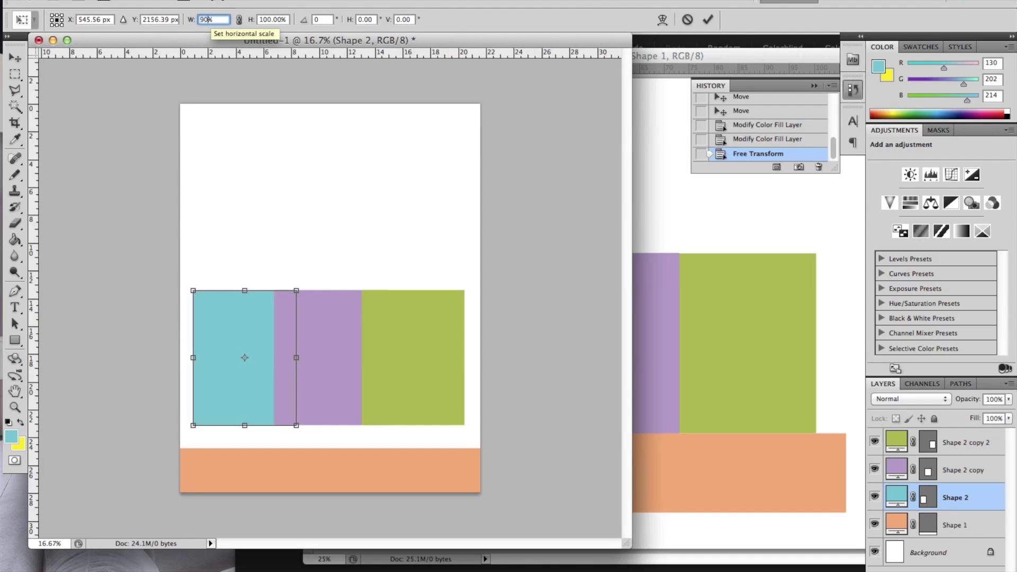
left_click(708, 20)
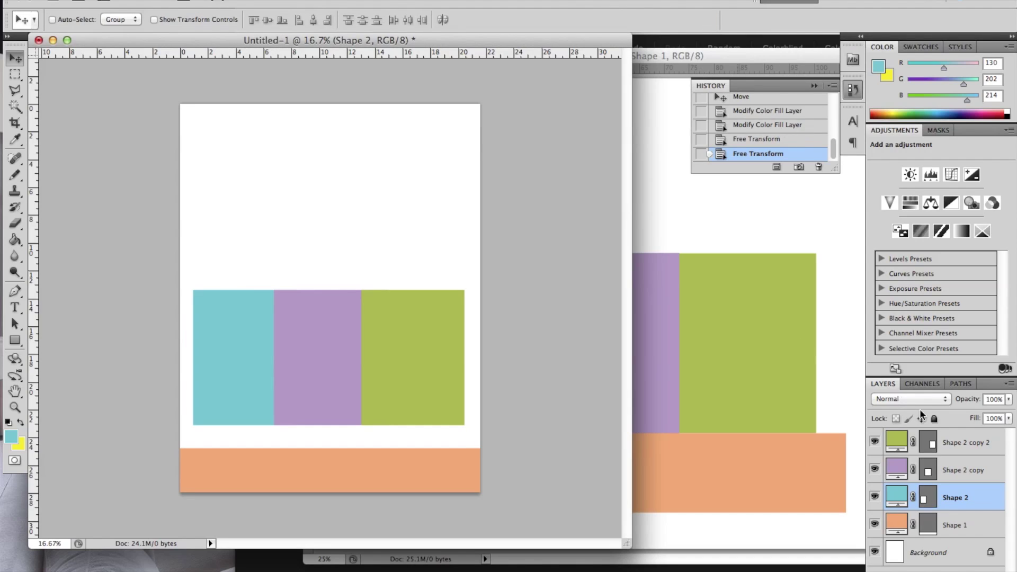
- Nudge the green block about 0.3 cm toward the page's right edge and the turquoise block about 0.2 cm toward the left edge
left_click(948, 452)
key("shift+Right")
key("shift+Right")
key("shift+Right")
key("shift+Right")
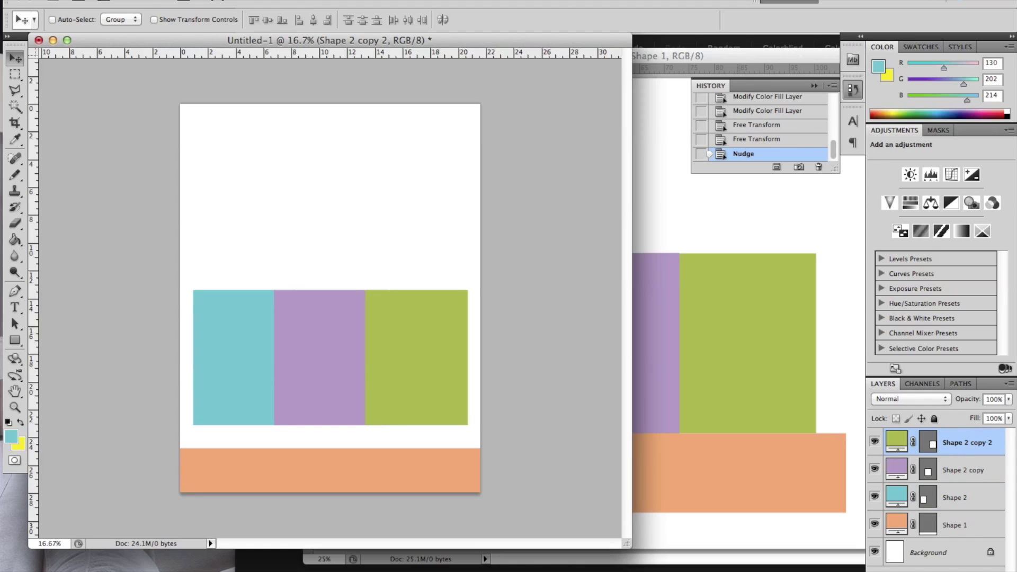
left_click(948, 504)
key("shift+Left")
key("shift+Left")
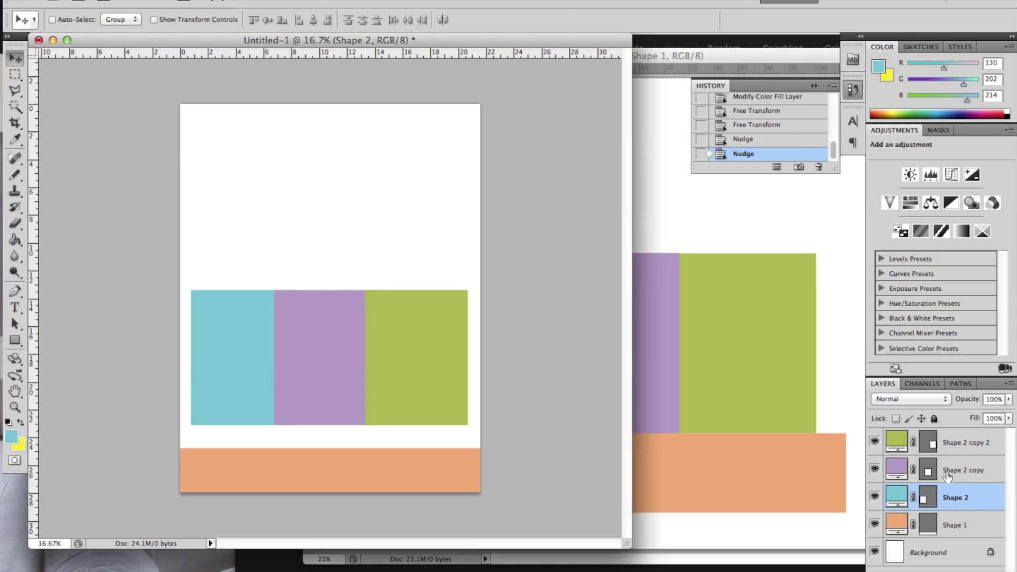
- Bring the purple block in front of all other shapes and scale its width to 90%
left_click_drag(948, 479, 953, 431)
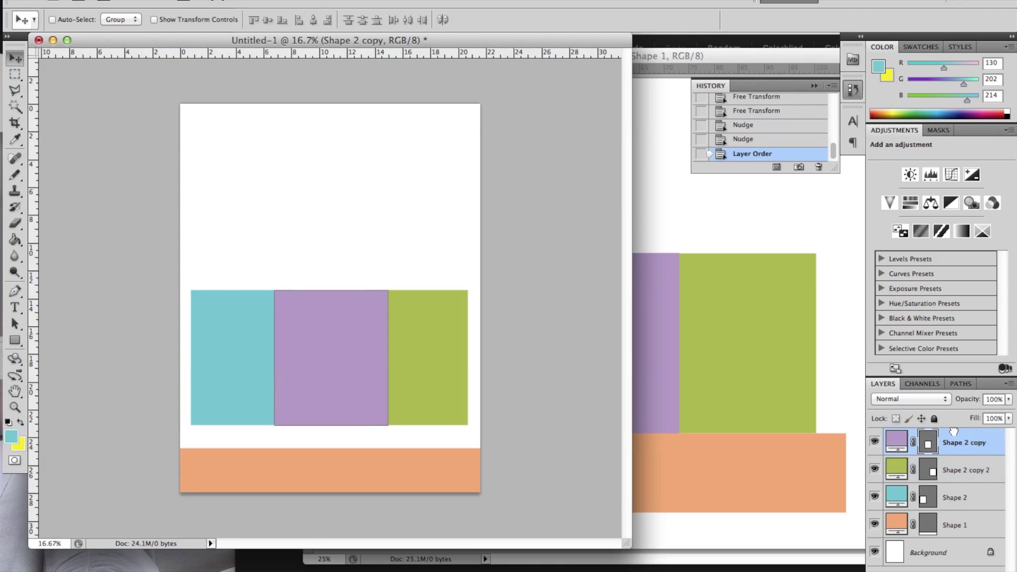
key("ctrl+t")
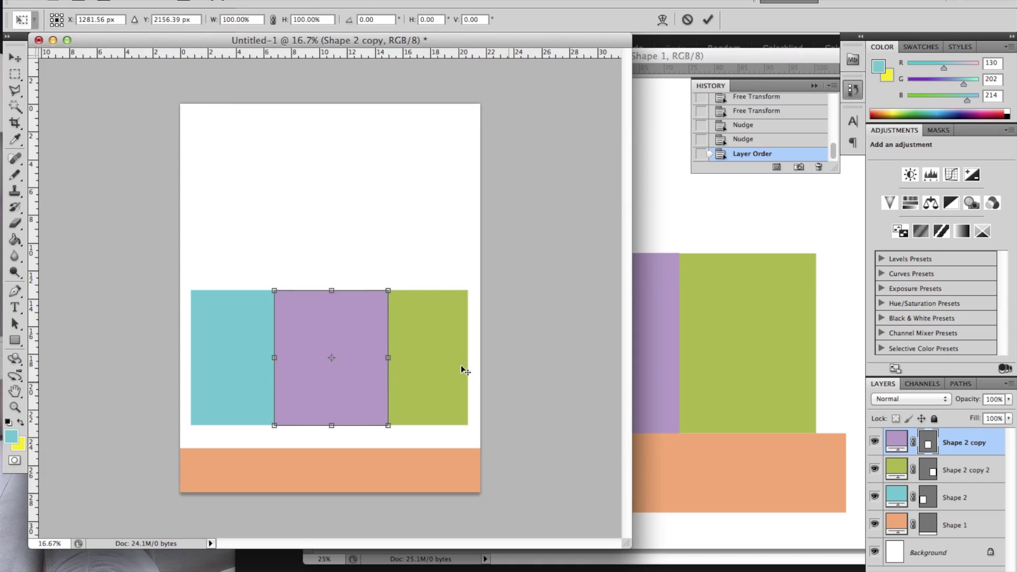
left_click(244, 20)
type("90")
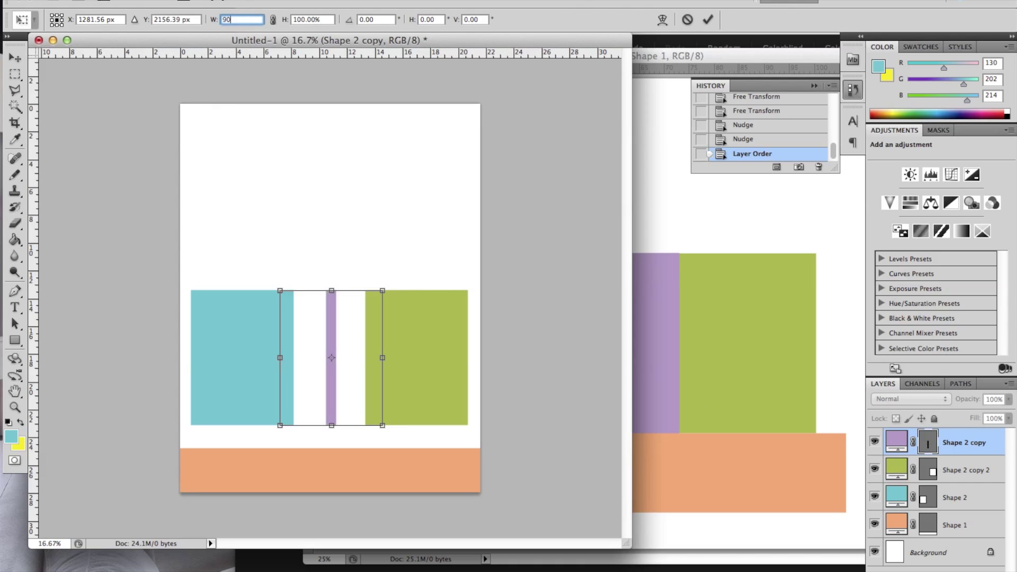
left_click(708, 18)
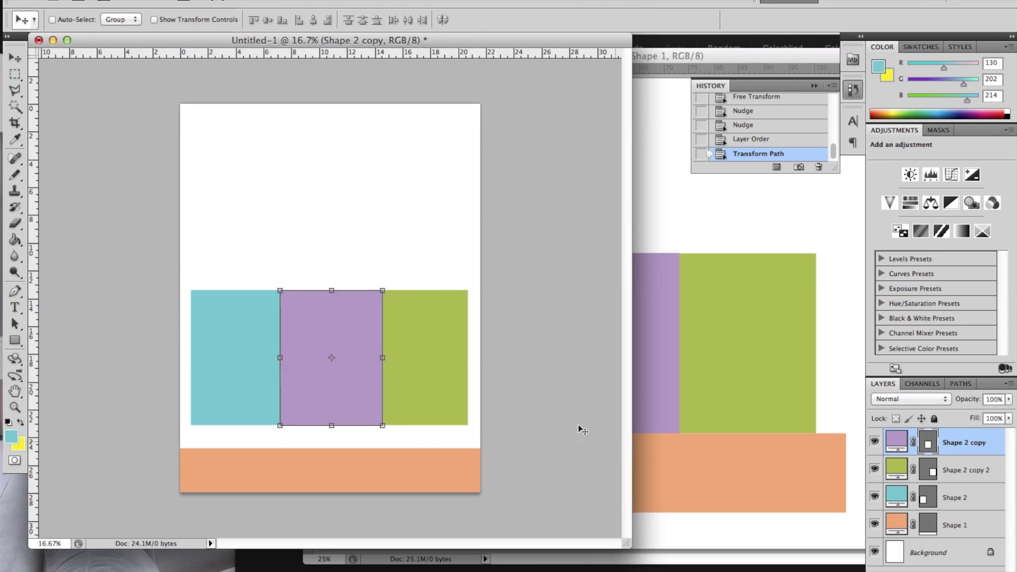
- Scale the purple block's height to 110% with Free Transform
key("ctrl+t")
left_click(307, 19)
type("110")
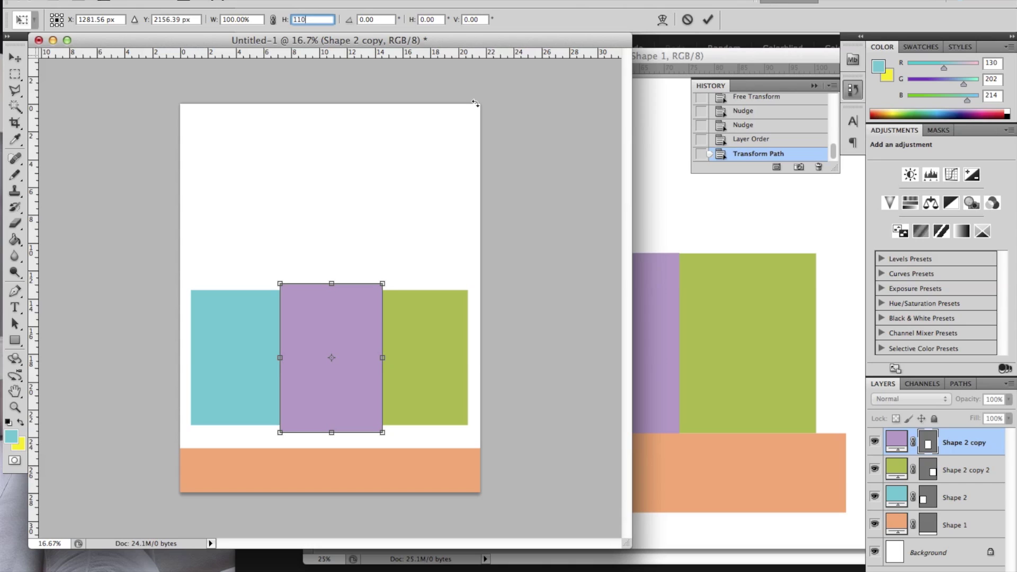
key("BackSpace")
key("BackSpace")
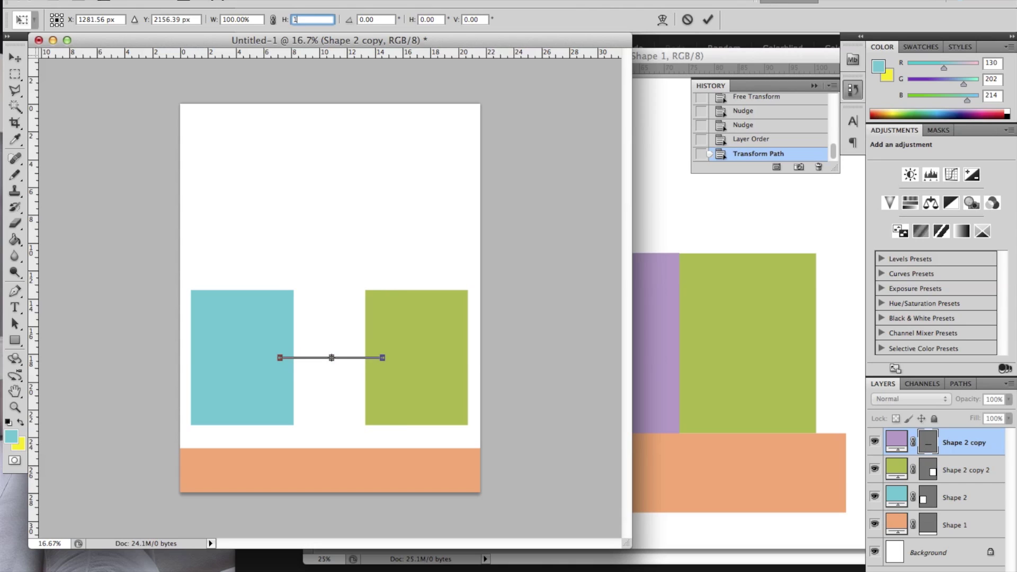
type("15")
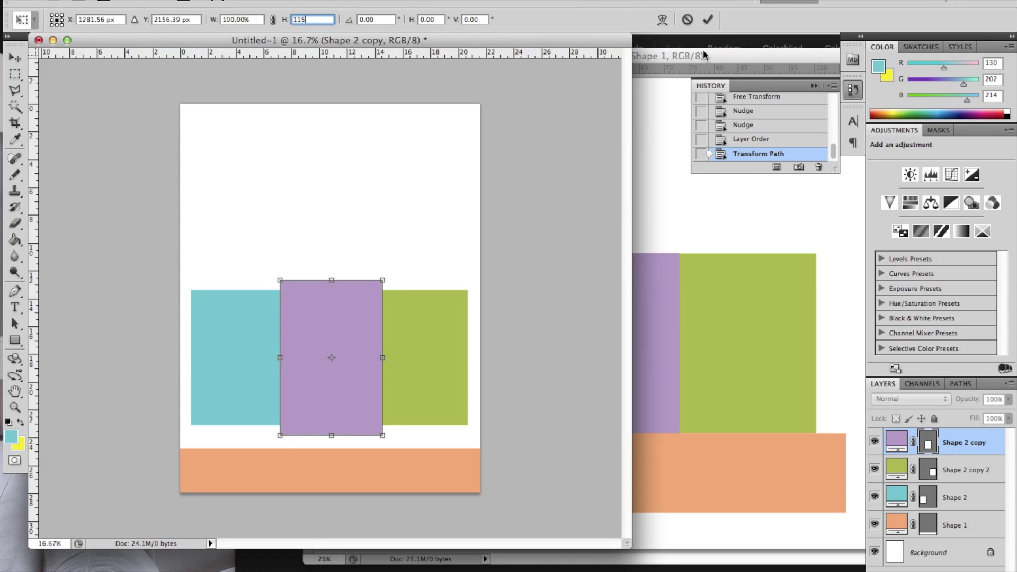
key("BackSpace")
type("0")
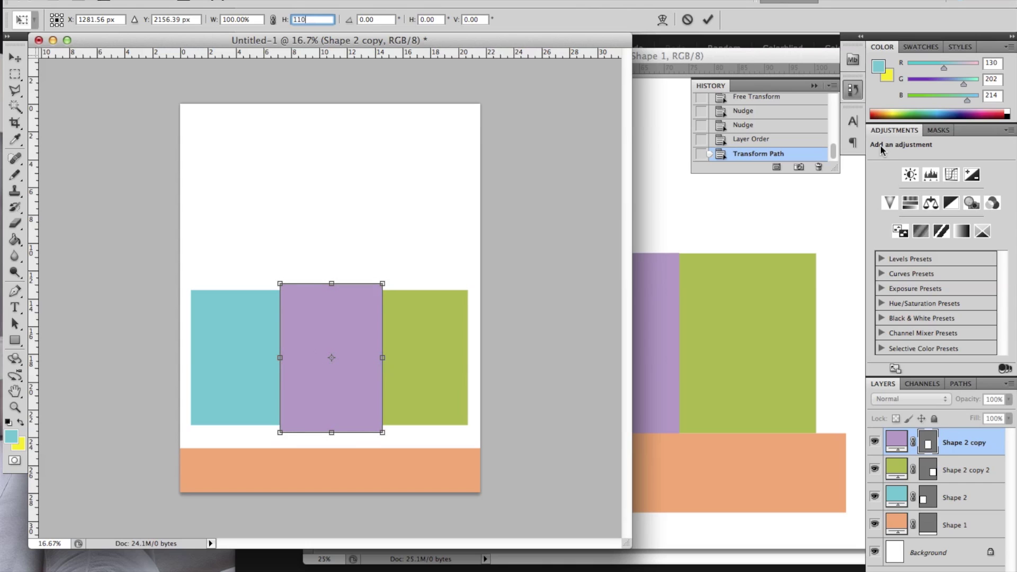
left_click(708, 19)
- Nudge the purple block down until its upper edge lines up with the turquoise and green blocks
key("shift+Down")
key("shift+Down")
key("shift+Down")
key("shift+Down")
key("shift+Down")
key("shift+Down")
key("shift+Down")
key("shift+Down")
key("shift+Down")
key("shift+Down")
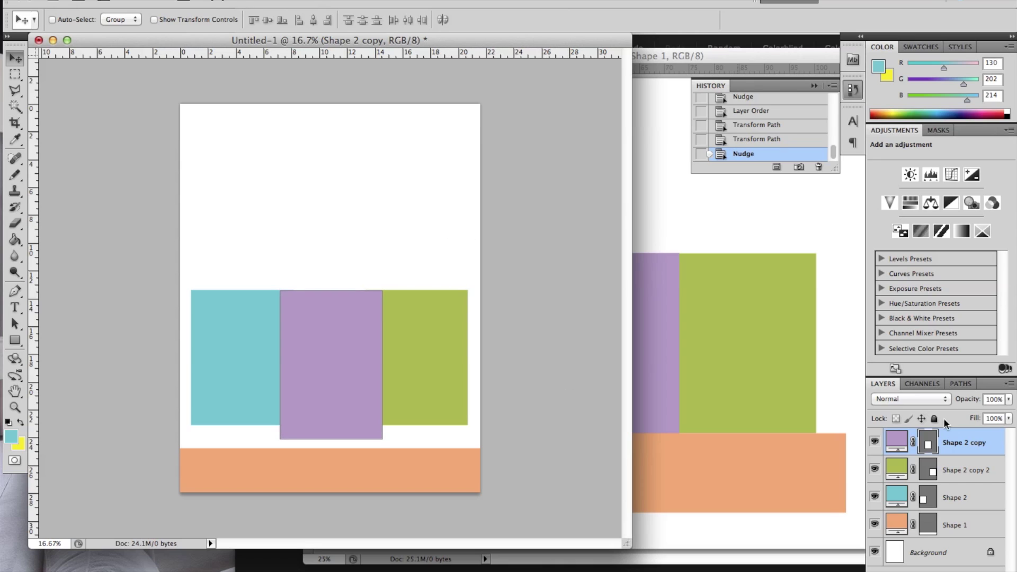
- Select the turquoise, purple and green blocks together and nudge them up about 0.8 cm, away from the orange bar
left_click(958, 498)
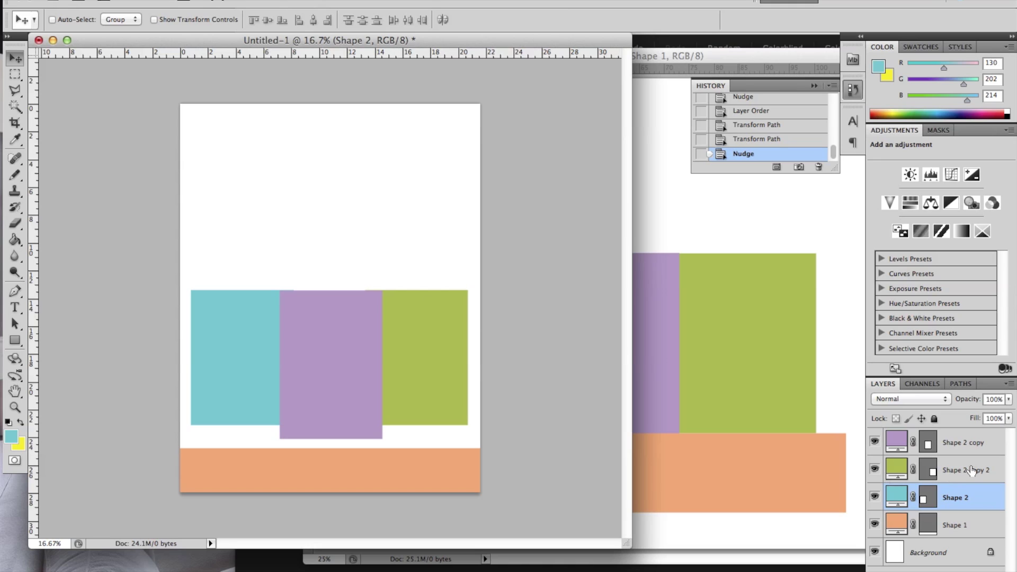
left_click(957, 442)
left_click(965, 508, "shift")
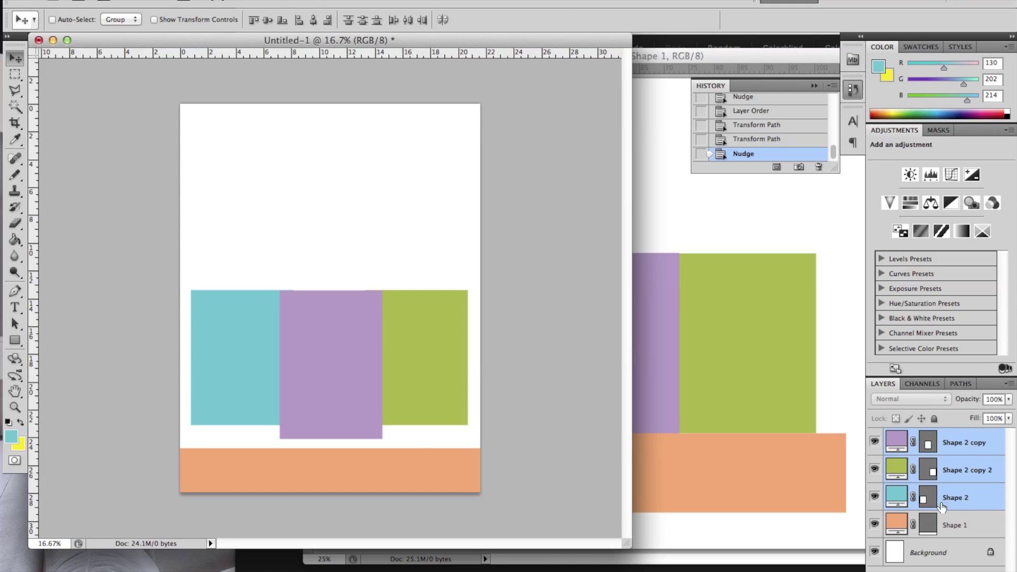
key("shift+Up")
key("shift+Up")
key("shift+Up")
key("shift+Up")
key("shift+Up")
key("shift+Up")
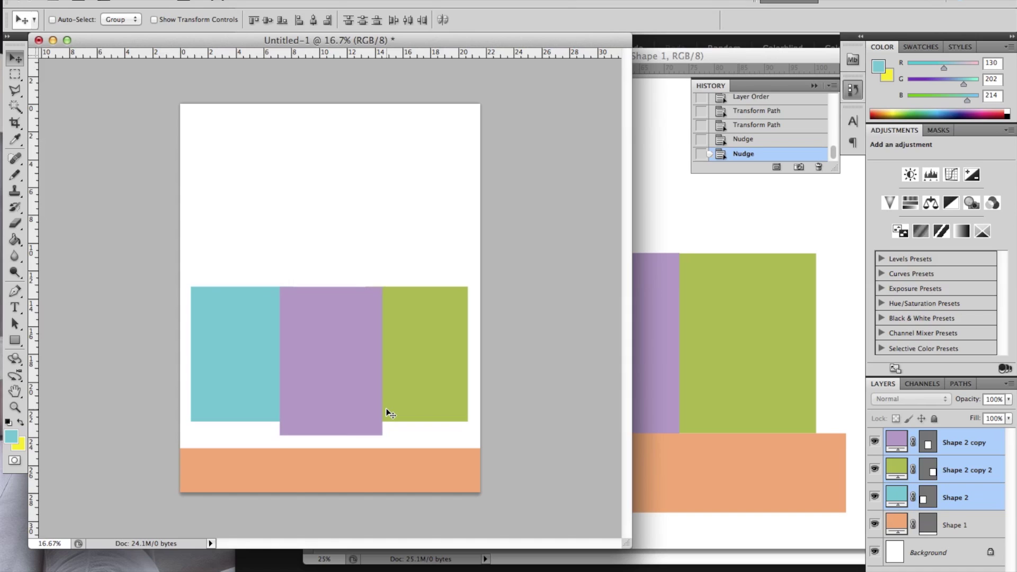
key("shift+Up")
key("shift+Up")
key("shift+Up")
key("shift+Up")
key("shift+Up")
key("shift+Up")
key("shift+Up")
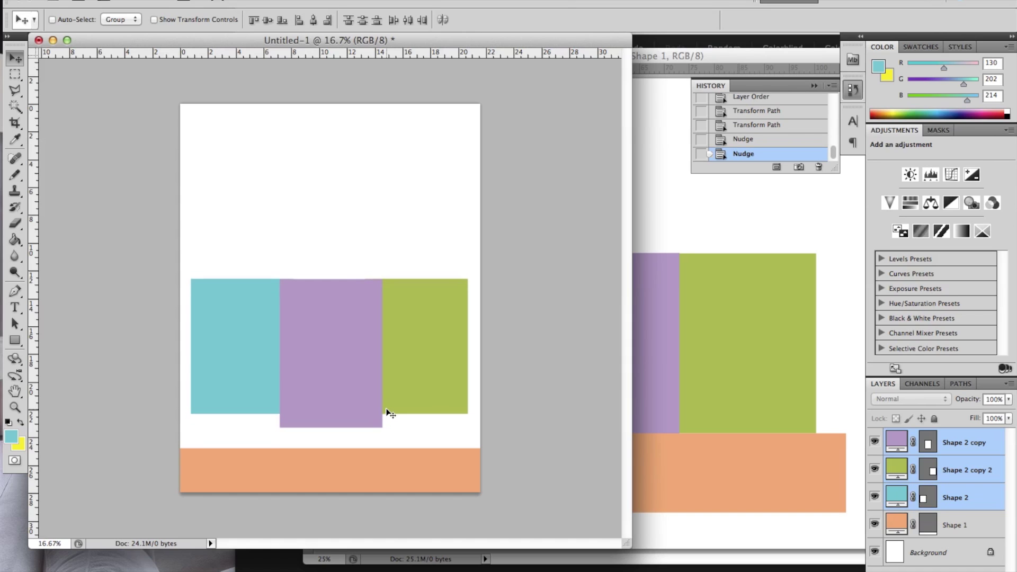
- Check the finished Flyer1.pdf, then draw an ellipse about 16 by 6.5 cm over the three blocks and place its layer beneath them
mouse_move(2, 439)
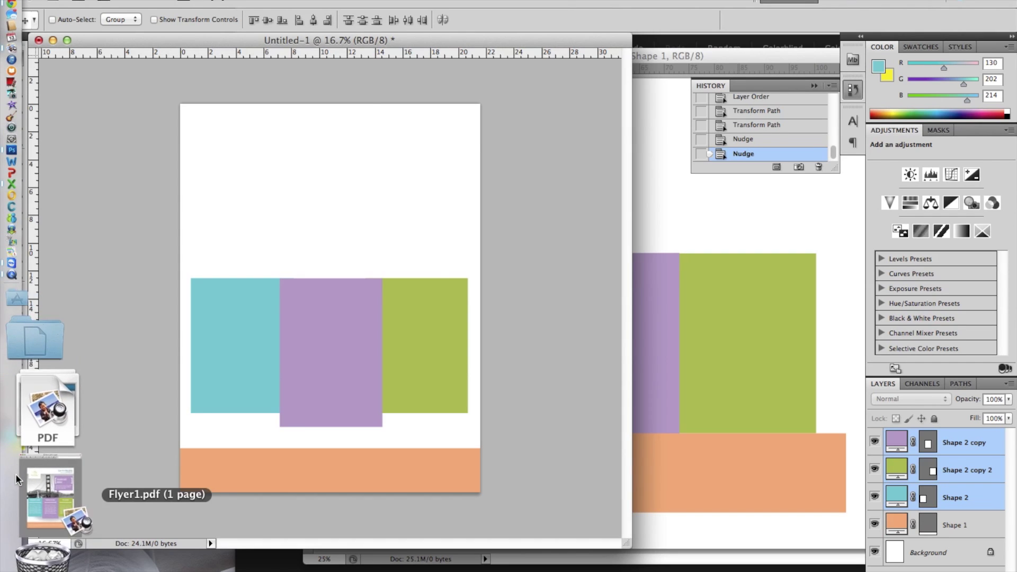
left_click(17, 475)
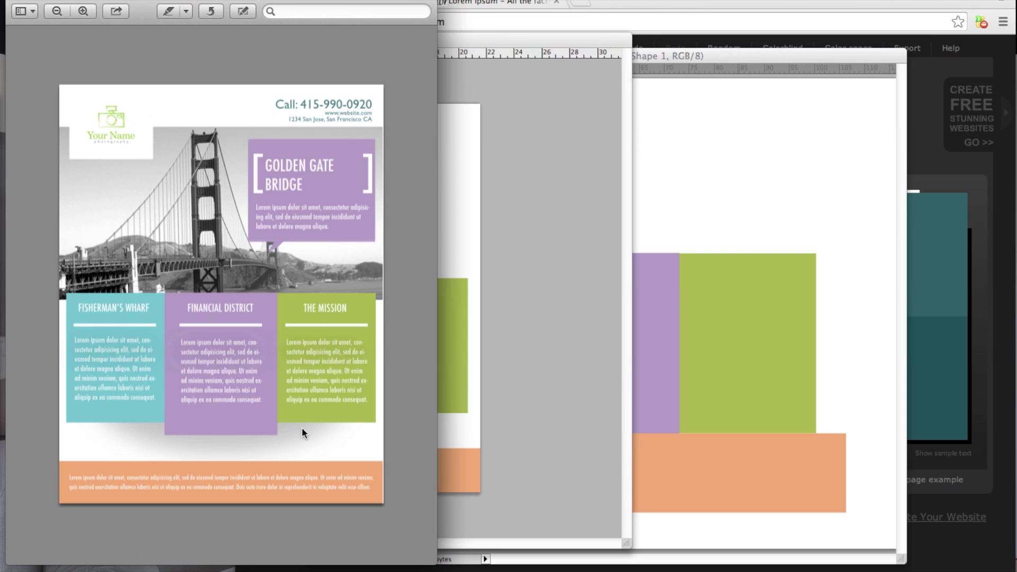
left_click(521, 358)
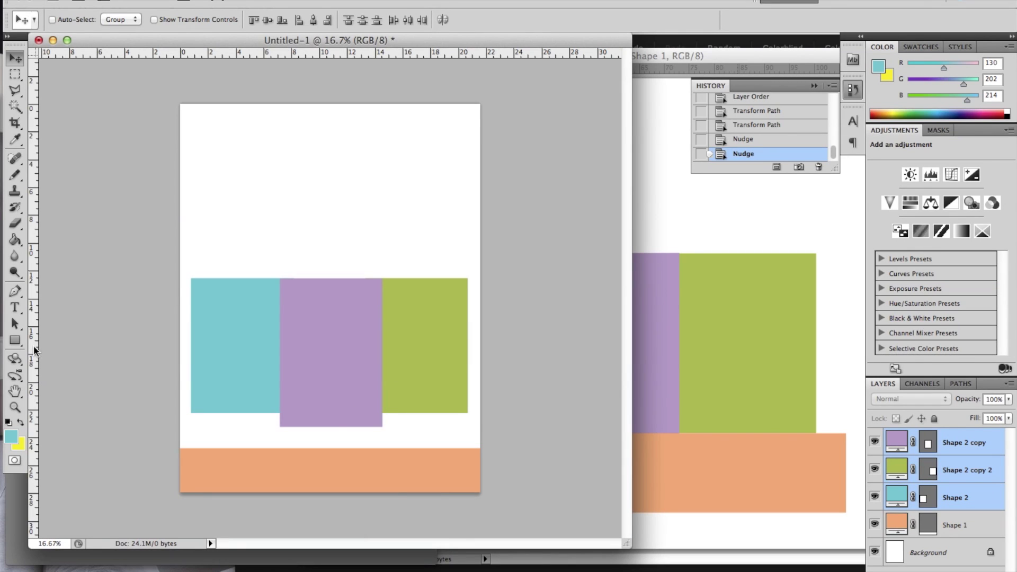
left_click_drag(15, 347, 33, 368)
left_click_drag(215, 326, 438, 414)
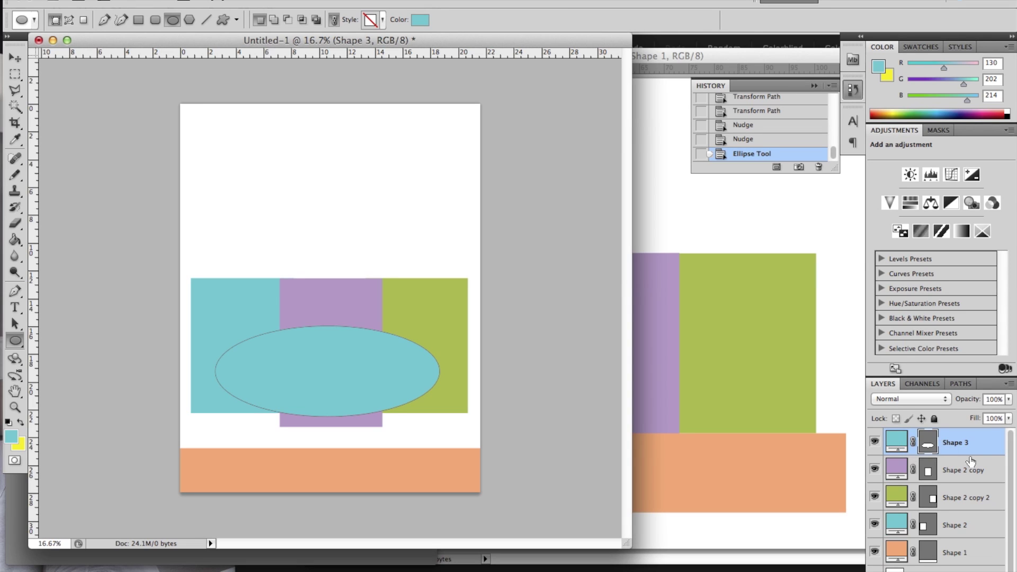
left_click_drag(968, 452, 961, 538)
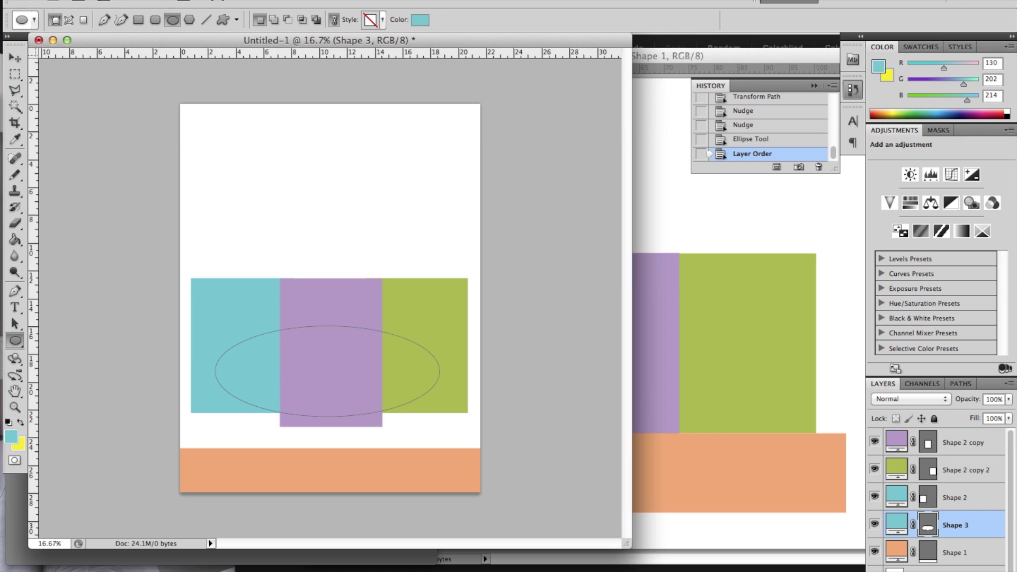
- Add a drop shadow to the ellipse with 18% opacity, a 90° angle, 204 px distance and 139 px size
left_click(895, 571)
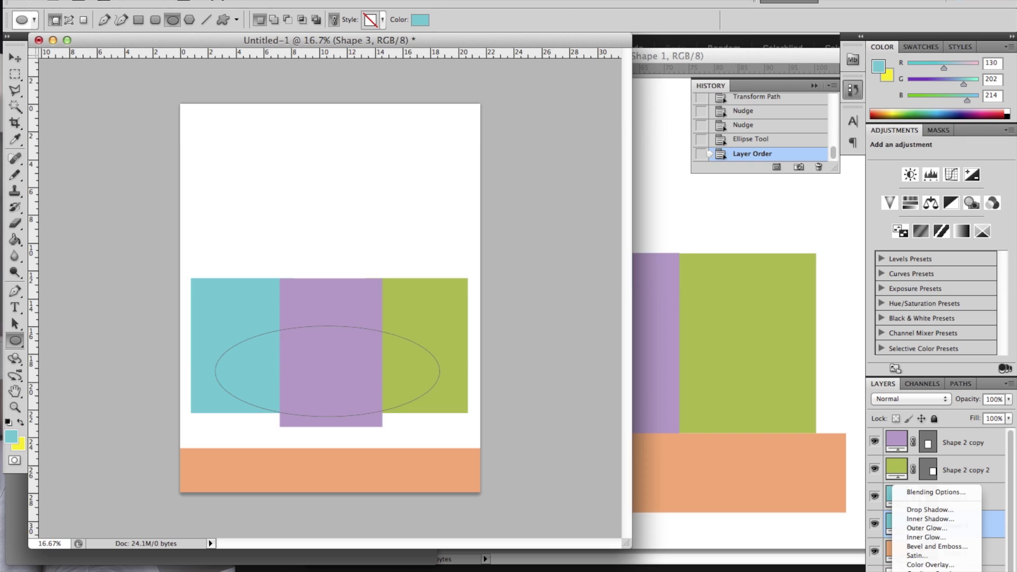
left_click(920, 509)
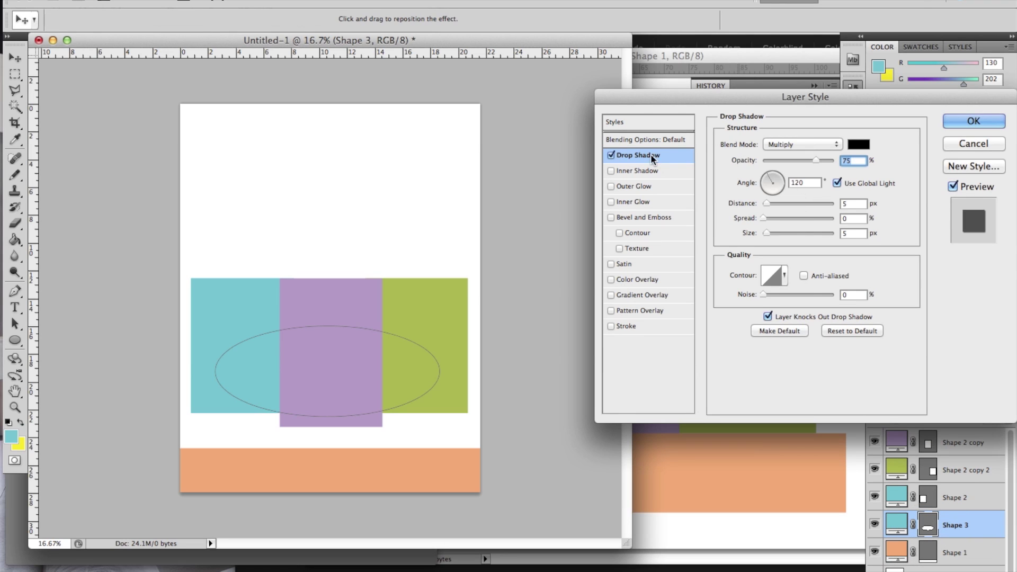
left_click(806, 184)
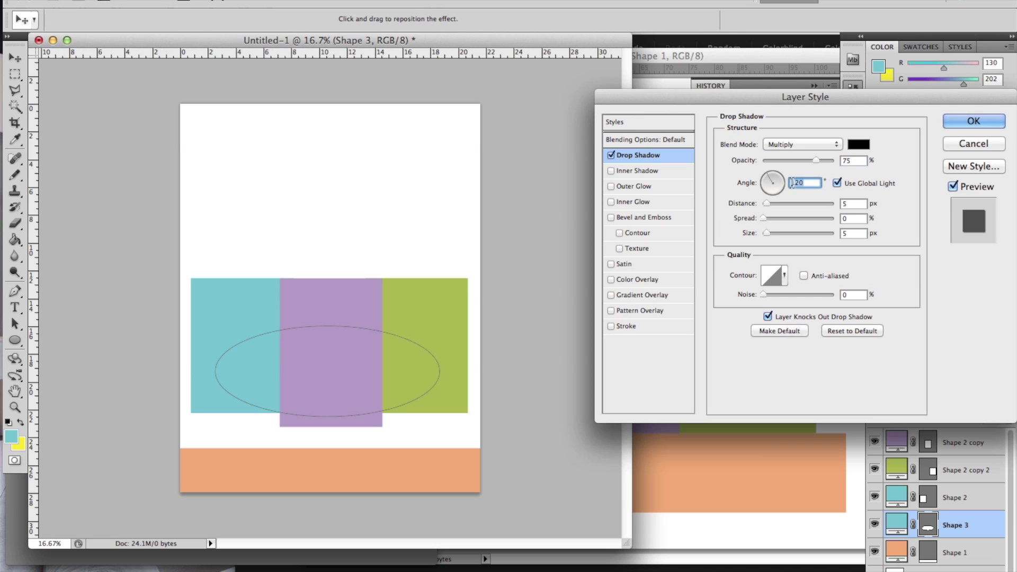
type("90")
left_click_drag(769, 203, 819, 203)
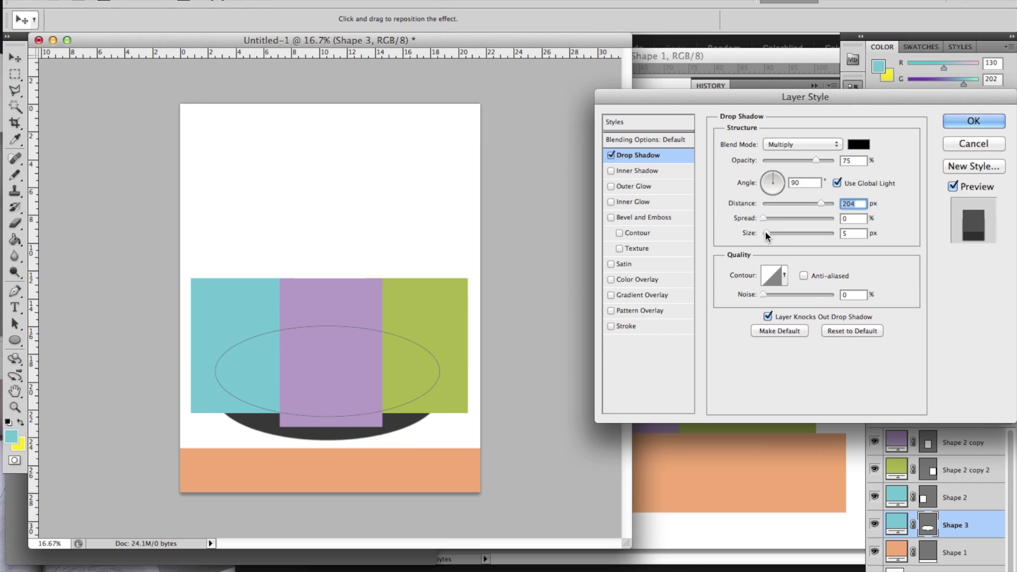
left_click_drag(767, 233, 803, 233)
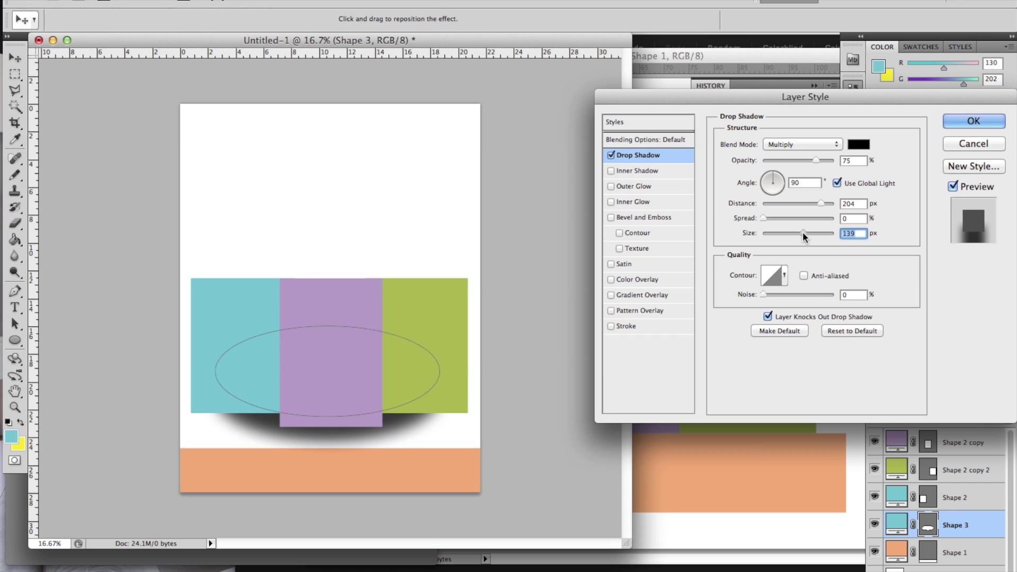
left_click_drag(814, 161, 774, 160)
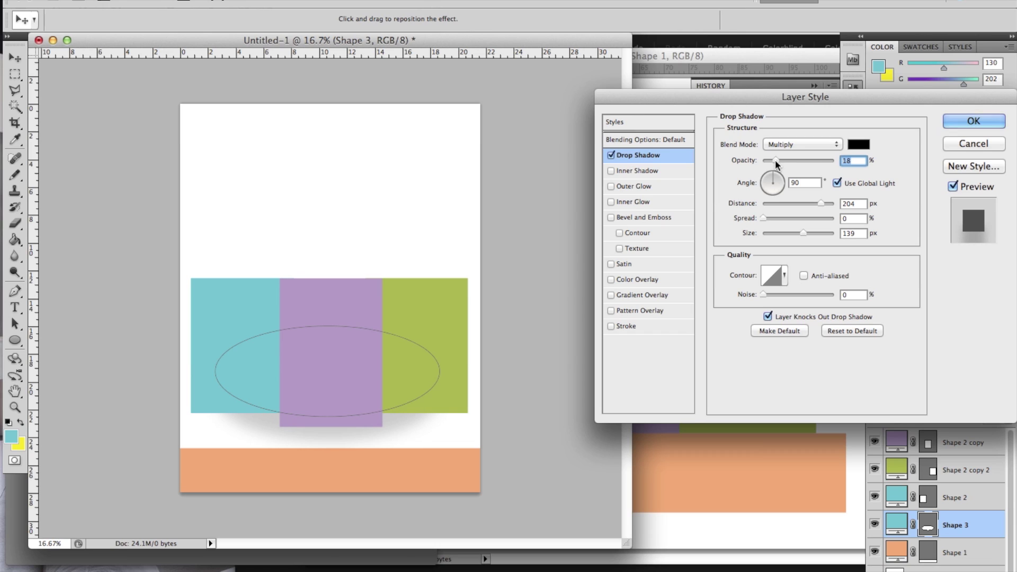
left_click(964, 120)
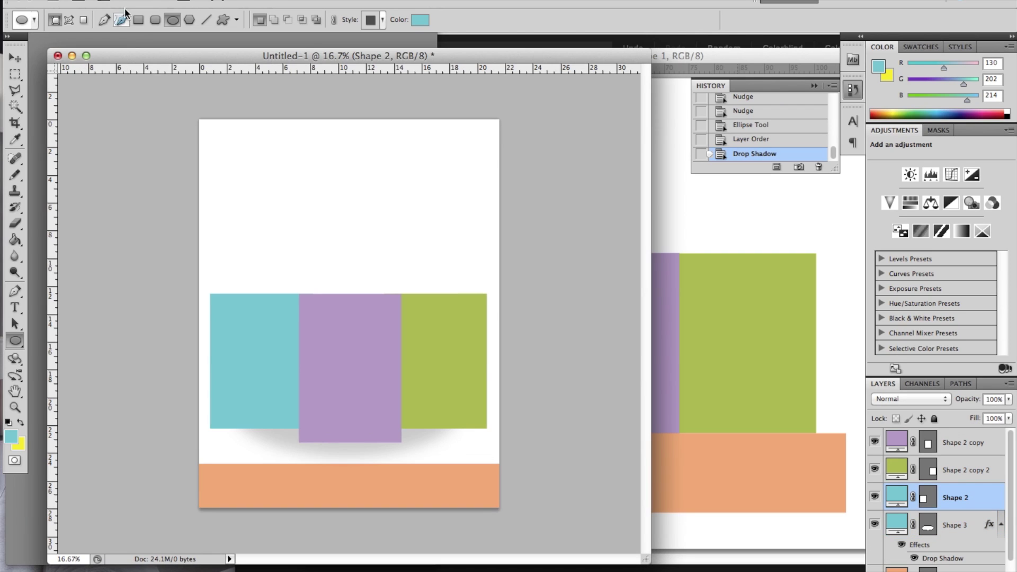
- Open GoldenGate.psd from the San Fran Flyer folder
left_click(125, 1)
left_click(125, 7)
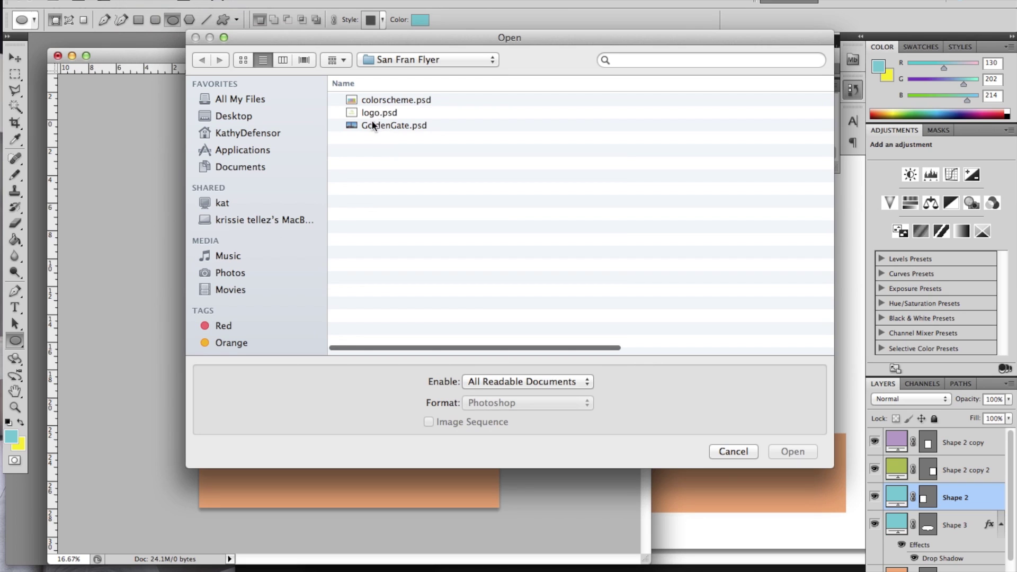
double_click(373, 126)
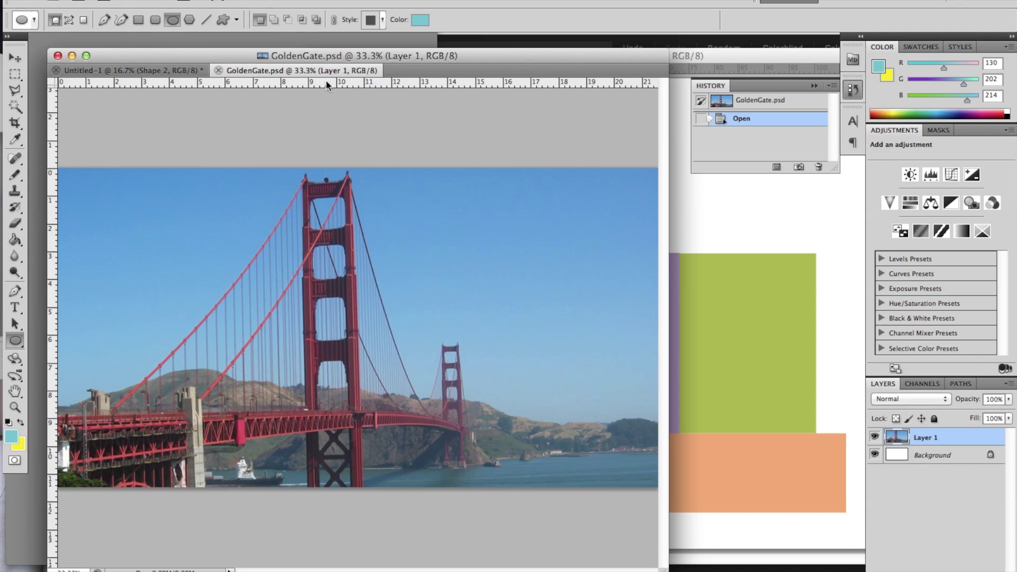
- Compare the bridge photo with the reference flyer, then convert it to grayscale mode, flattening its layers and discarding the color information
key("super+Tab")
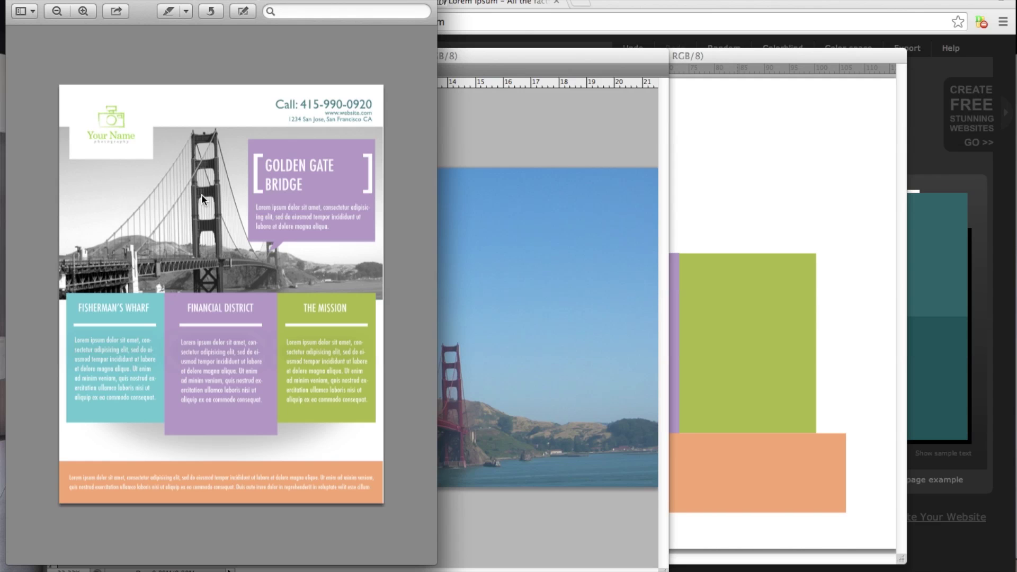
key("super+Tab")
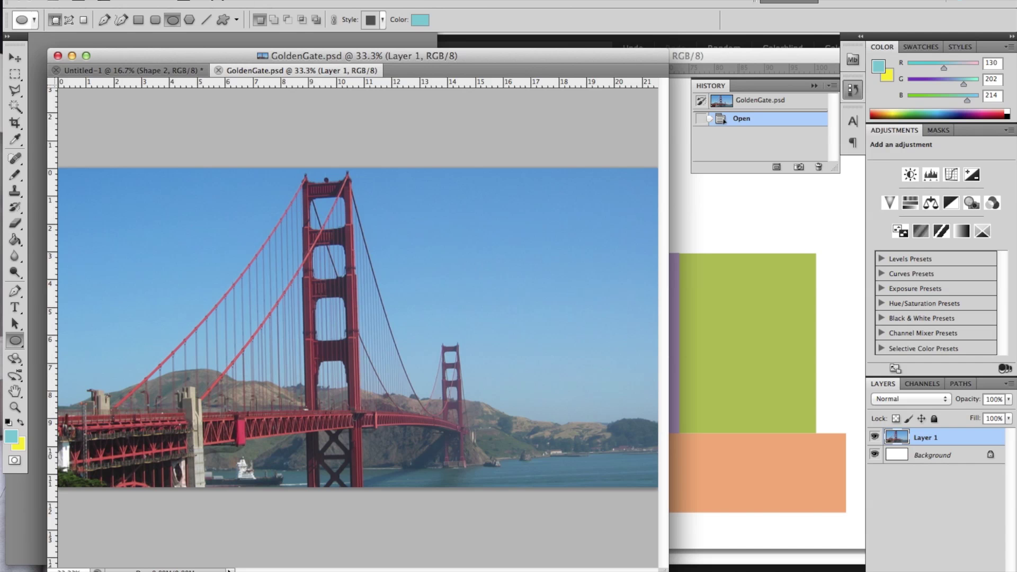
left_click(180, 0)
mouse_move(201, 5)
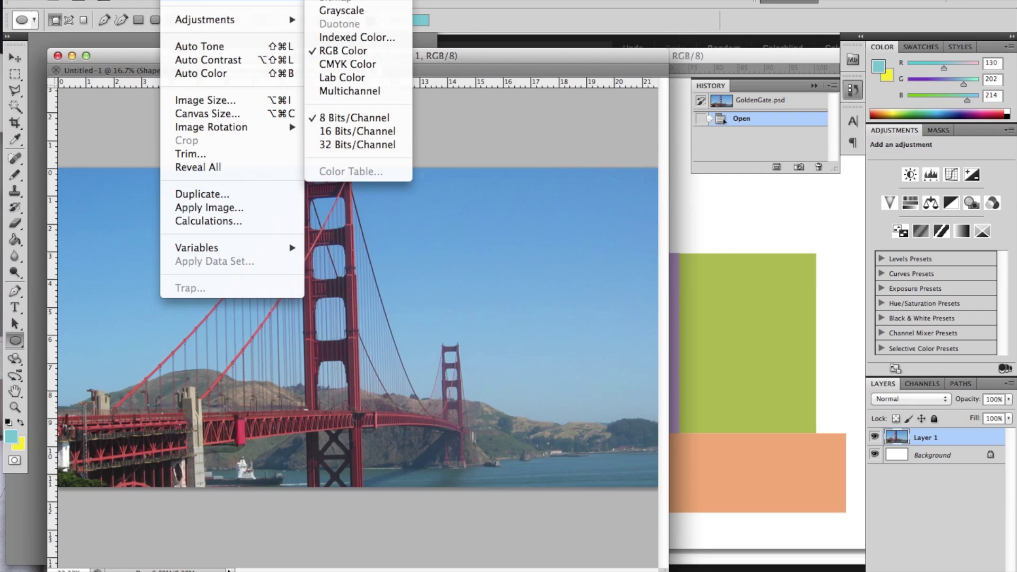
left_click(374, 10)
left_click(630, 204)
left_click(607, 231)
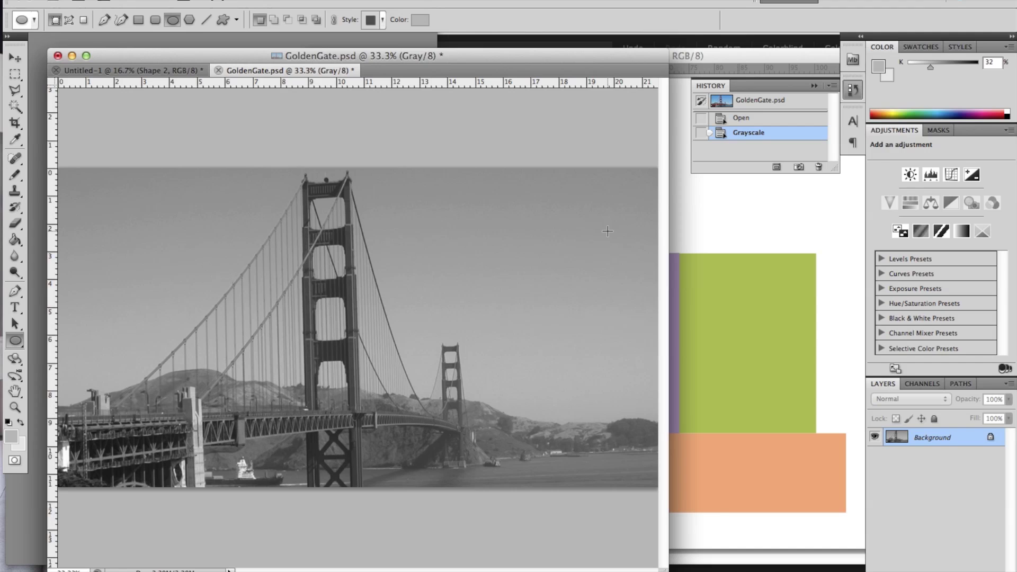
- Match the grayscale bridge photo to the reference flyer with Levels, lightening the midtones, lowering the white point and raising the black point
left_click(306, 37)
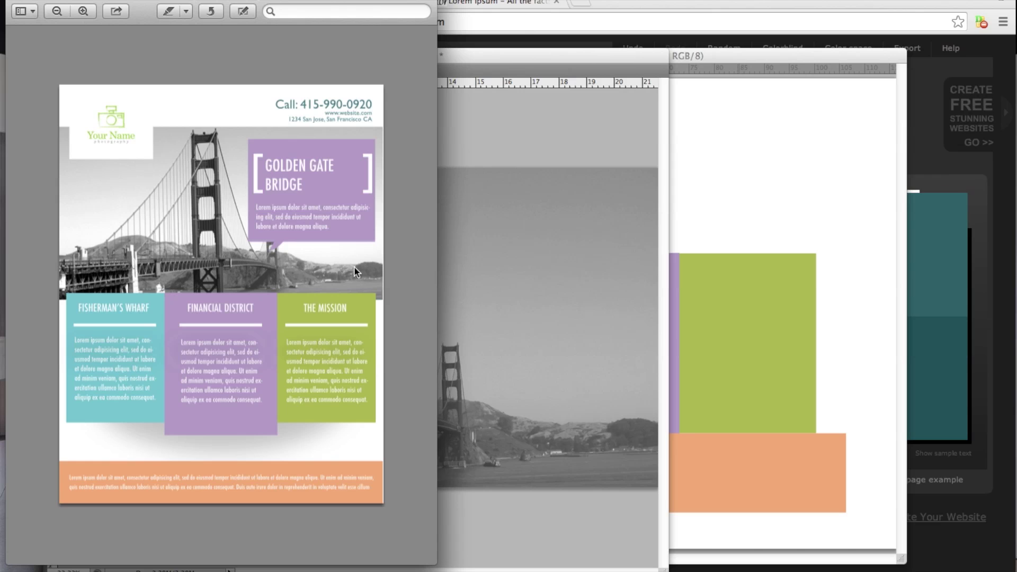
left_click(475, 231)
left_click(183, 1)
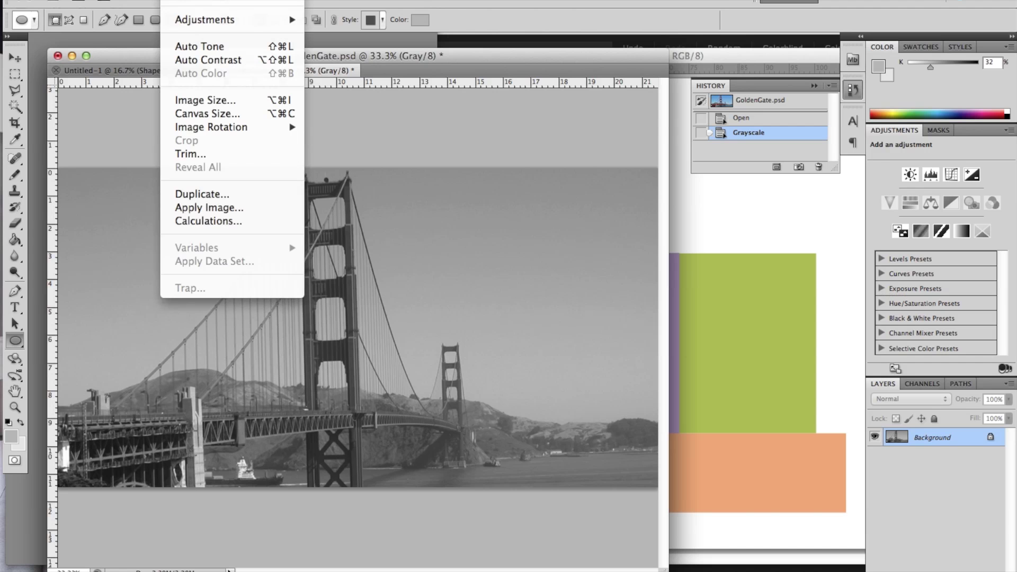
mouse_move(189, 18)
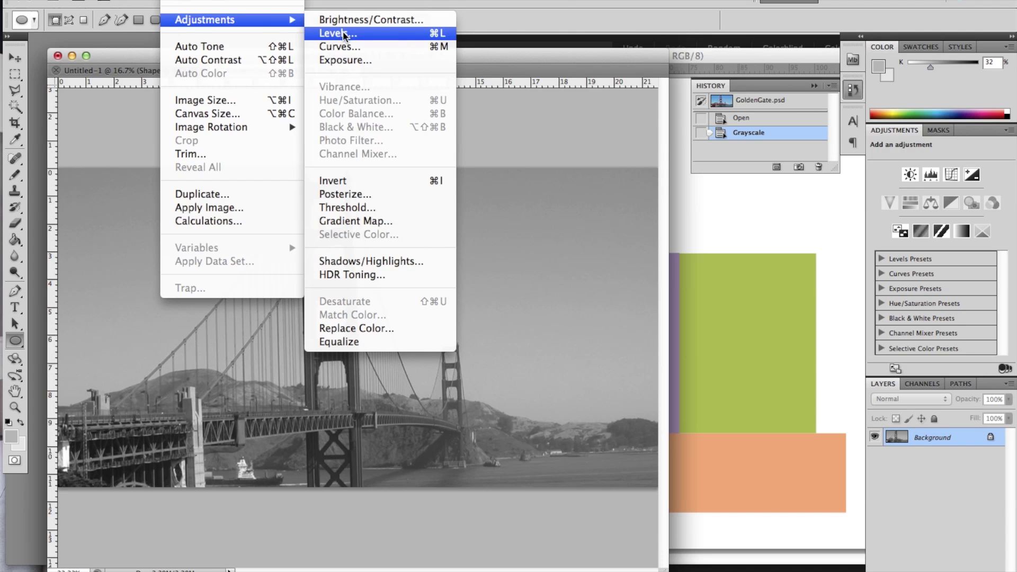
left_click(339, 34)
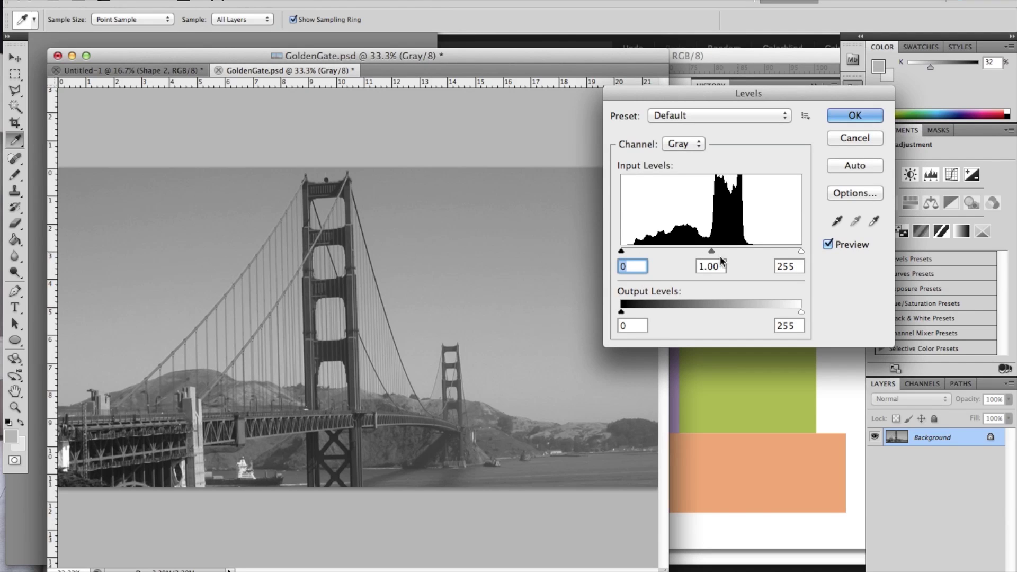
left_click_drag(710, 251, 691, 250)
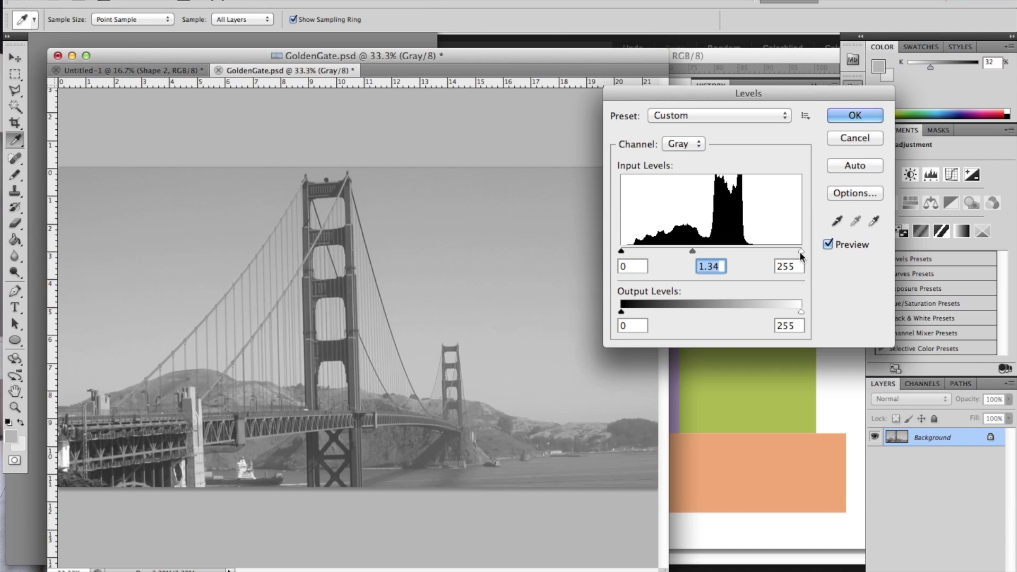
left_click_drag(802, 252, 761, 250)
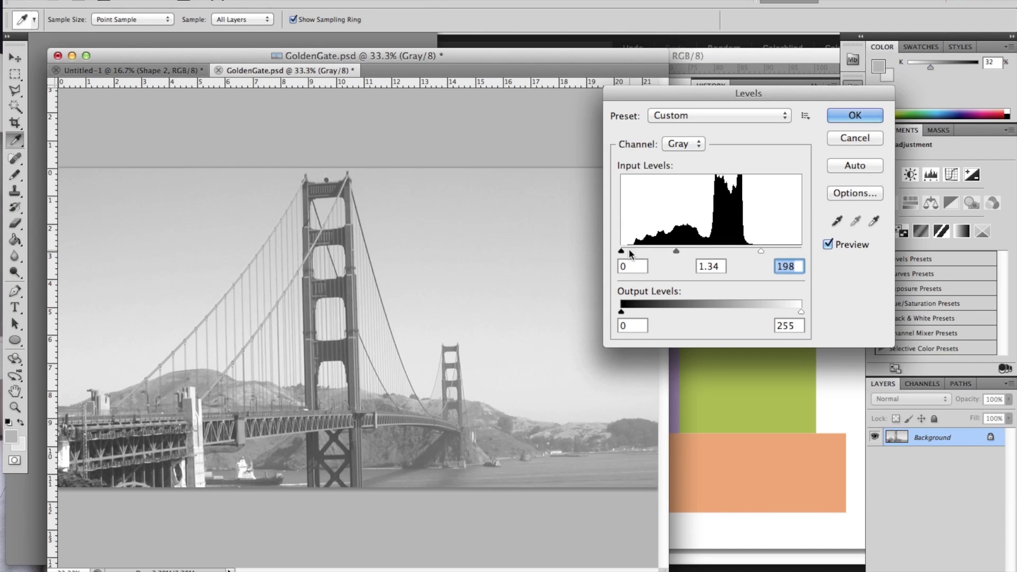
left_click_drag(631, 250, 688, 252)
left_click_drag(760, 252, 740, 256)
left_click_drag(648, 251, 642, 251)
left_click(838, 116)
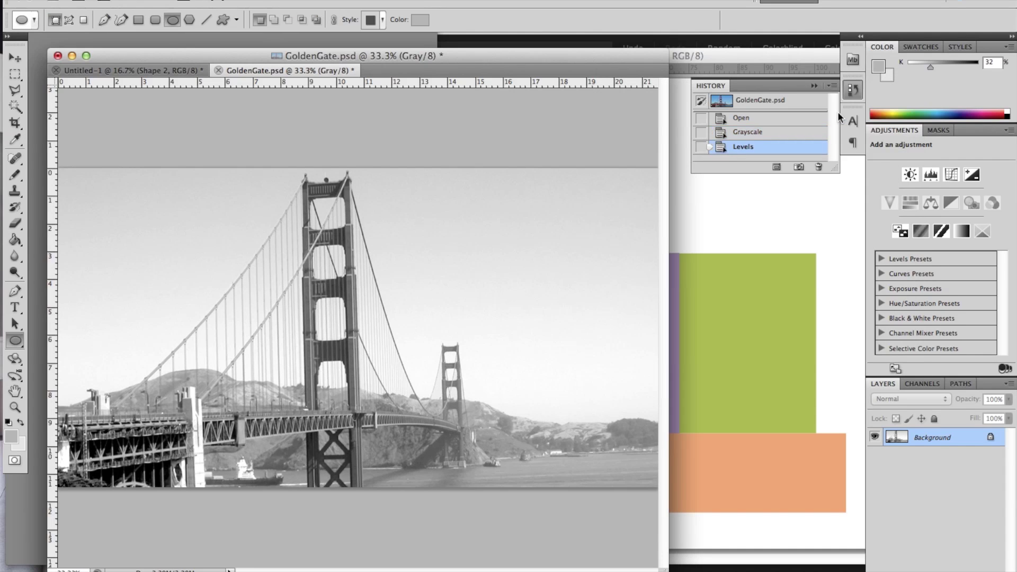
- Copy the entire grayscale bridge photo and paste it into the Untitled-1 flyer document
key("super+a")
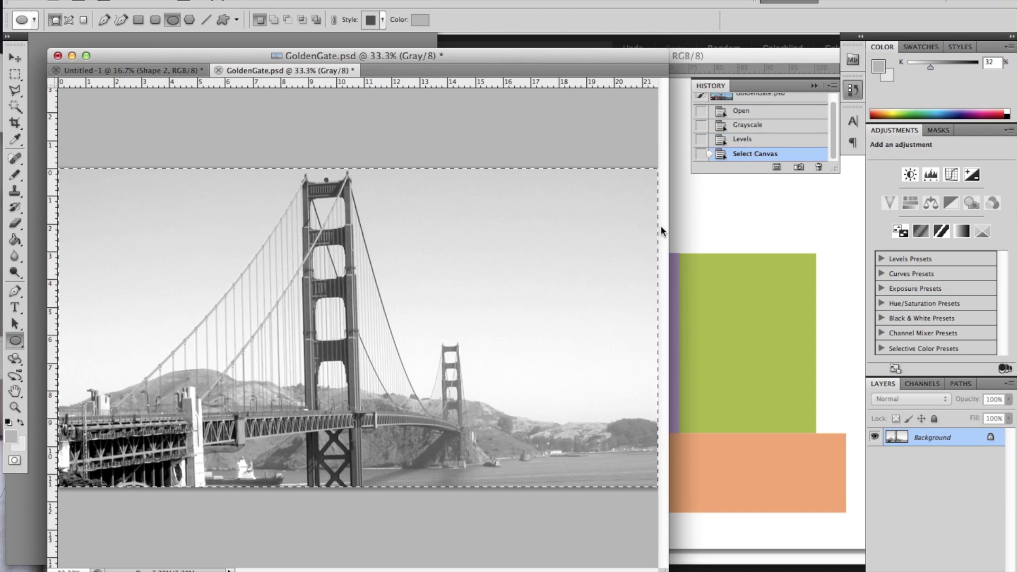
left_click(176, 71)
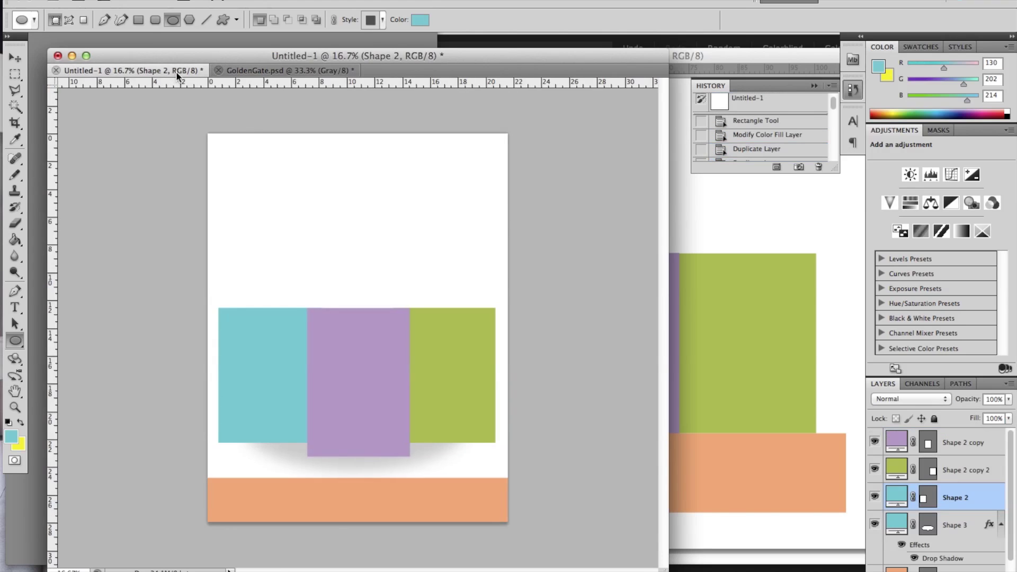
key("super+v")
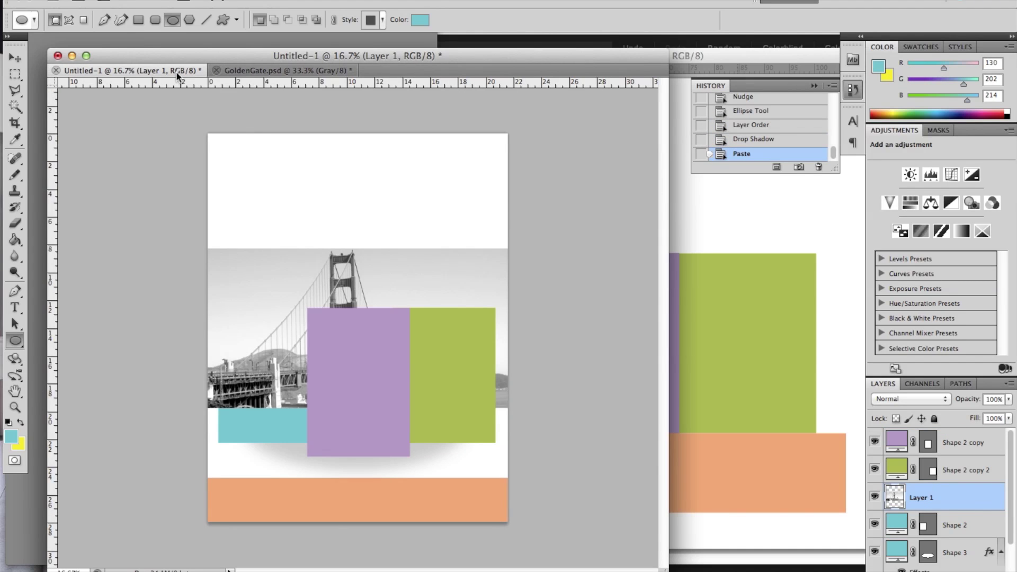
- Move the bridge photo up to about 2.8 cm below the page's upper edge and place its layer beneath the three colored blocks
left_click(16, 60)
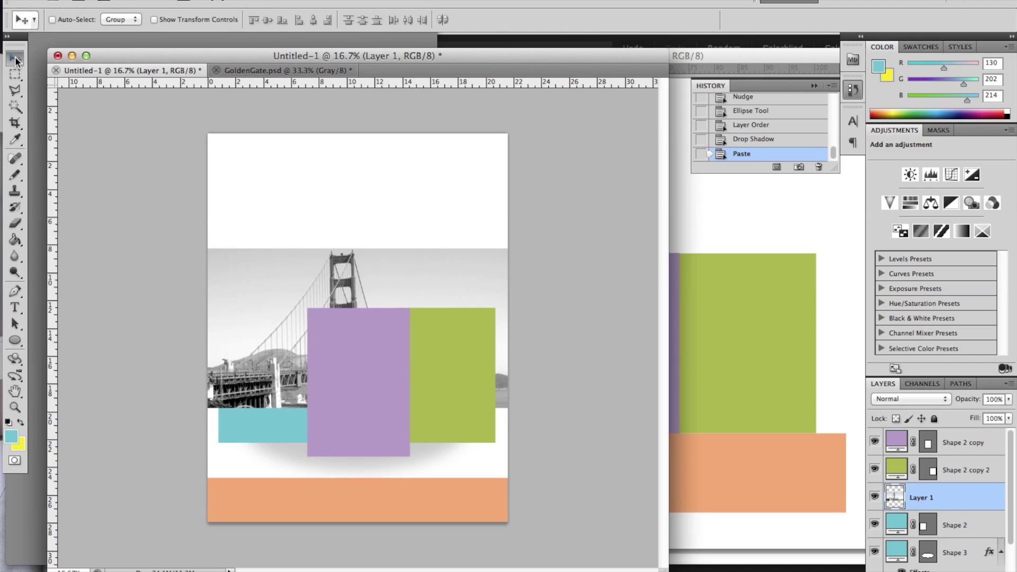
left_click_drag(290, 210, 289, 181)
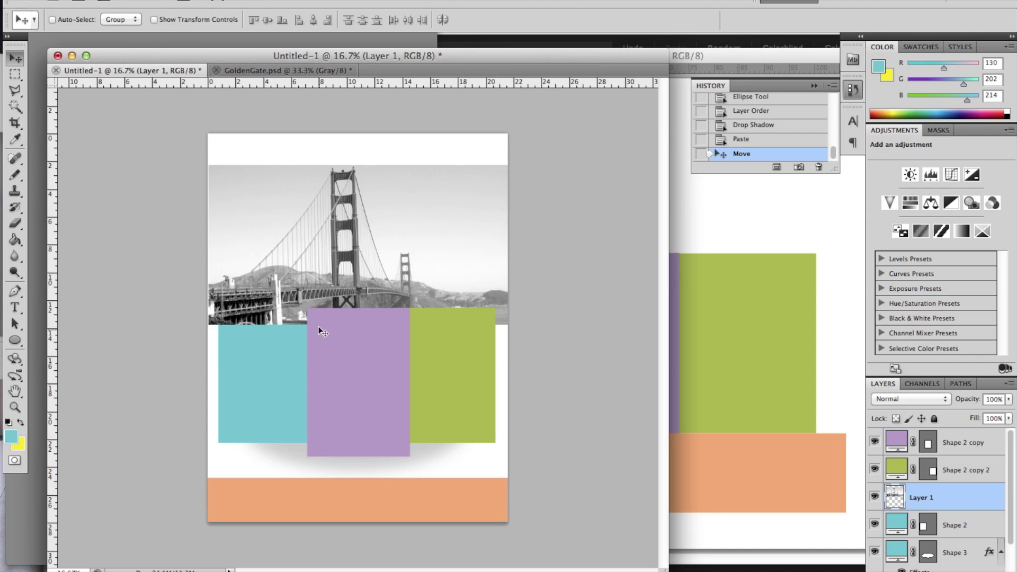
left_click_drag(429, 258, 425, 263)
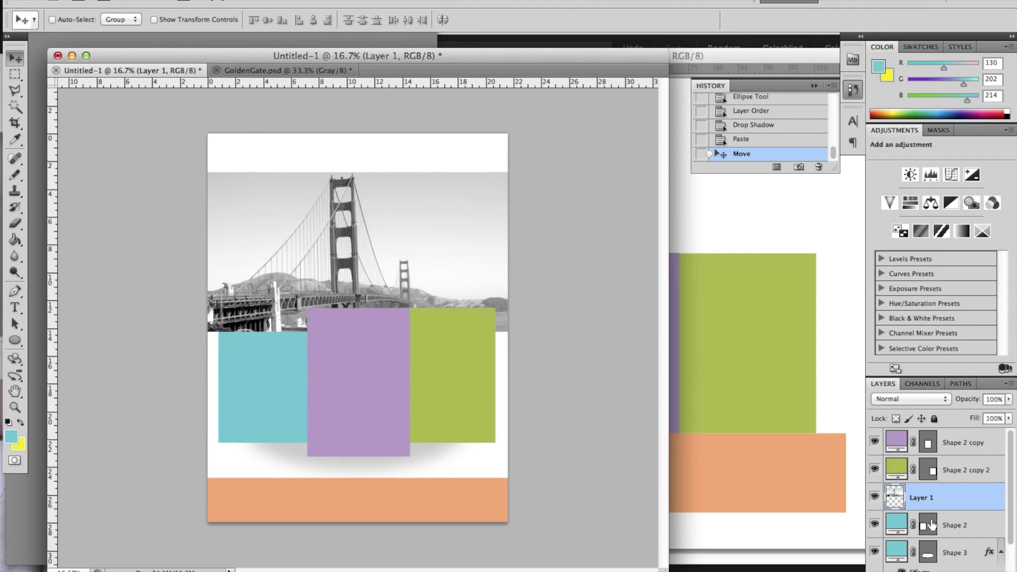
left_click_drag(924, 505, 924, 526)
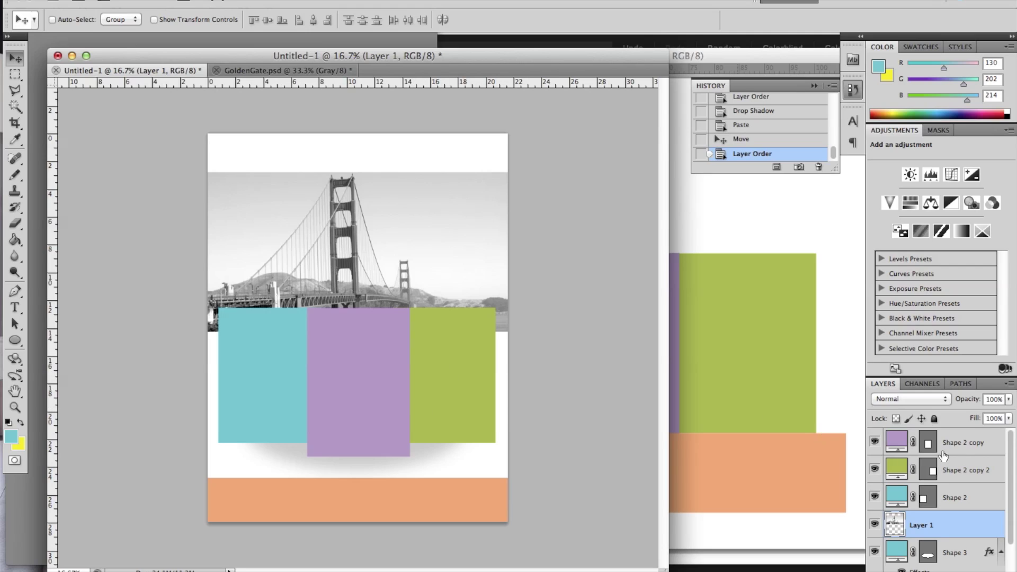
- Select the turquoise, purple and green blocks together and lower their shared upper edge by about 1 cm with Free Transform
left_click(963, 449)
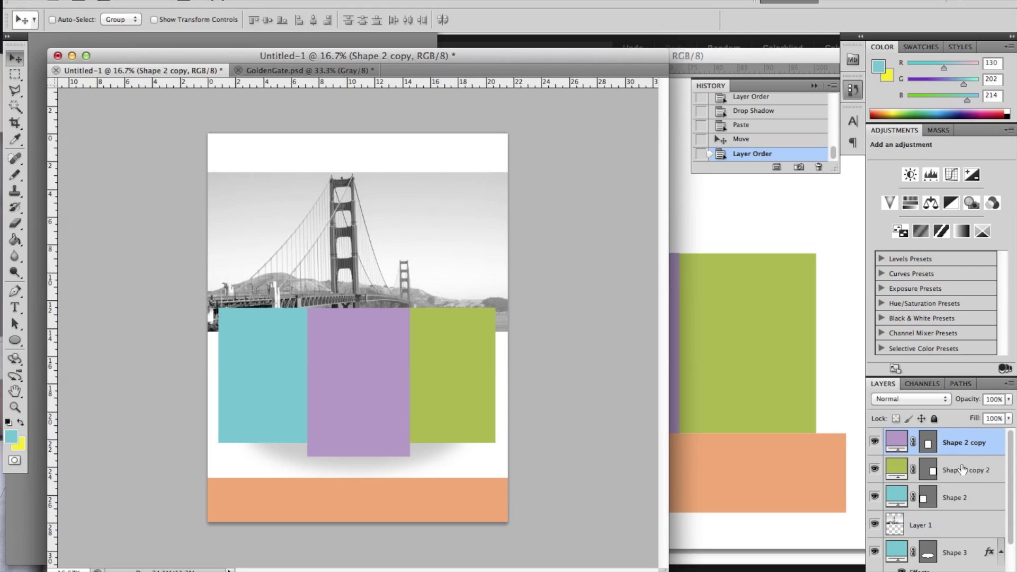
left_click(960, 500, "shift")
key("ctrl+t")
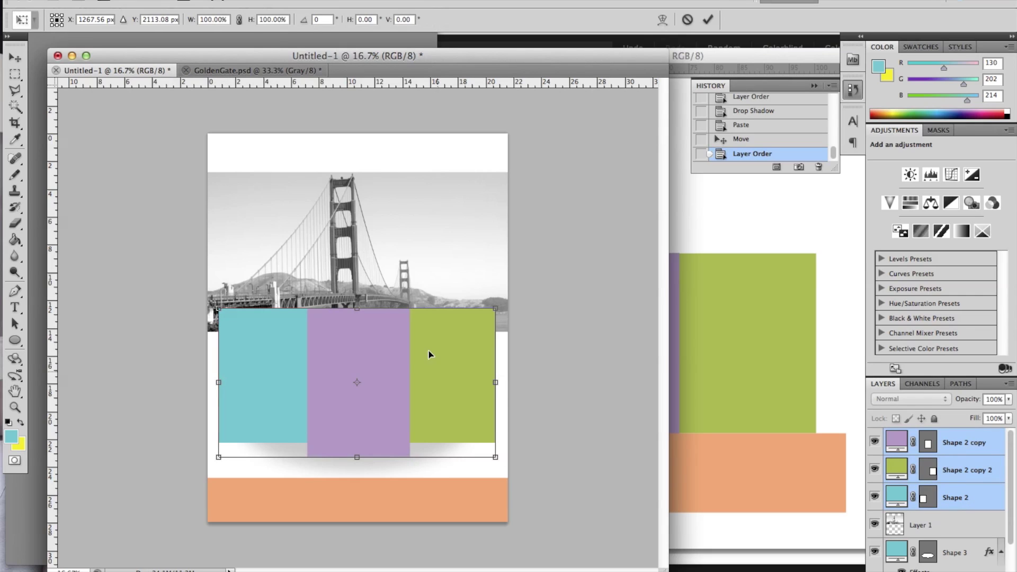
left_click_drag(357, 308, 357, 321)
left_click(707, 20)
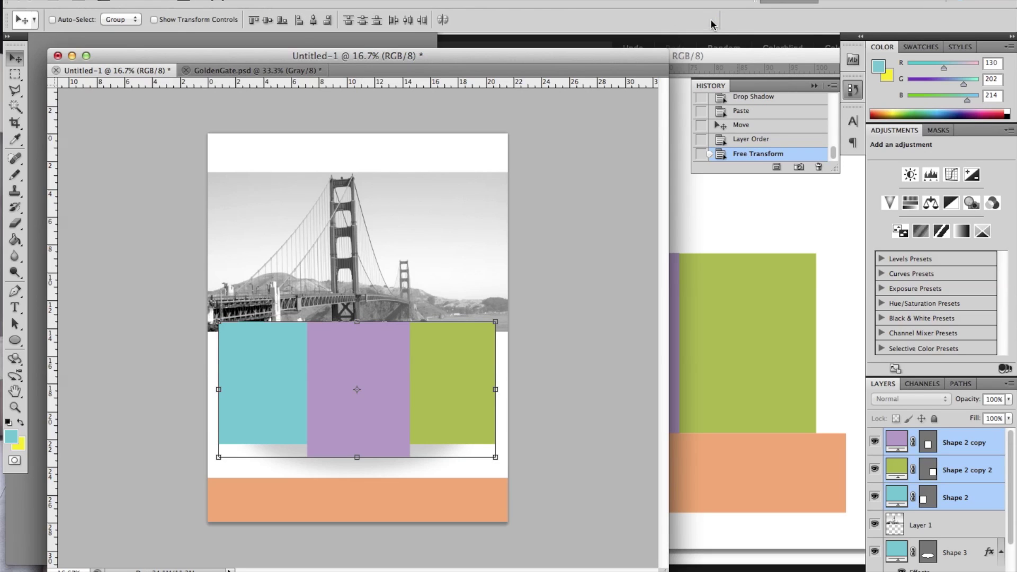
- Nudge the grayscale bridge photo's layer down by about 0.3 cm behind the three colored blocks
left_click(969, 525)
key("shift+Down")
key("shift+Down")
key("shift+Down")
key("shift+Down")
key("shift+Down")
key("shift+Down")
key("shift+Down")
key("shift+Down")
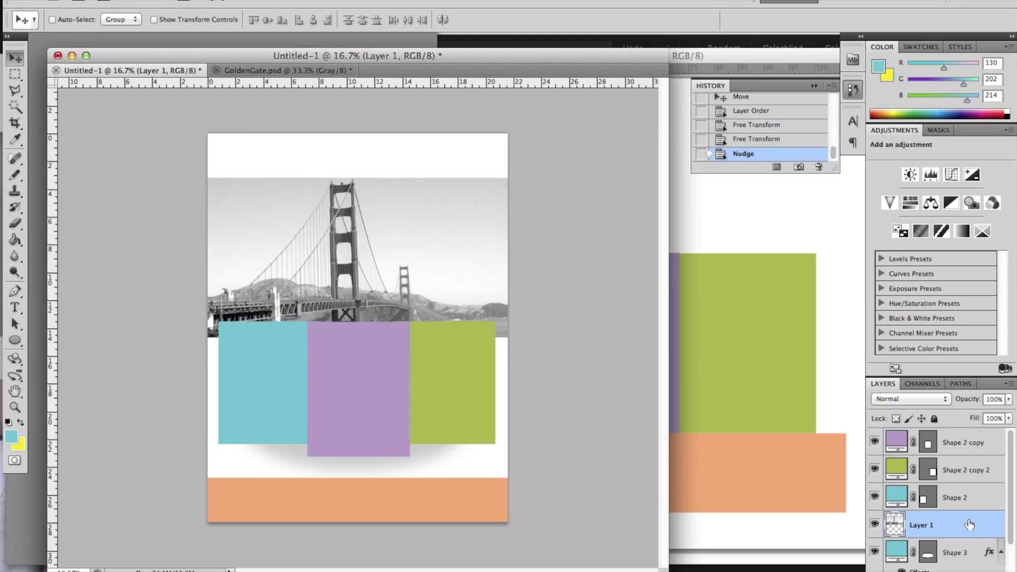
key("shift+Up")
key("shift+Up")
key("shift+Up")
key("shift+Up")
key("shift+Up")
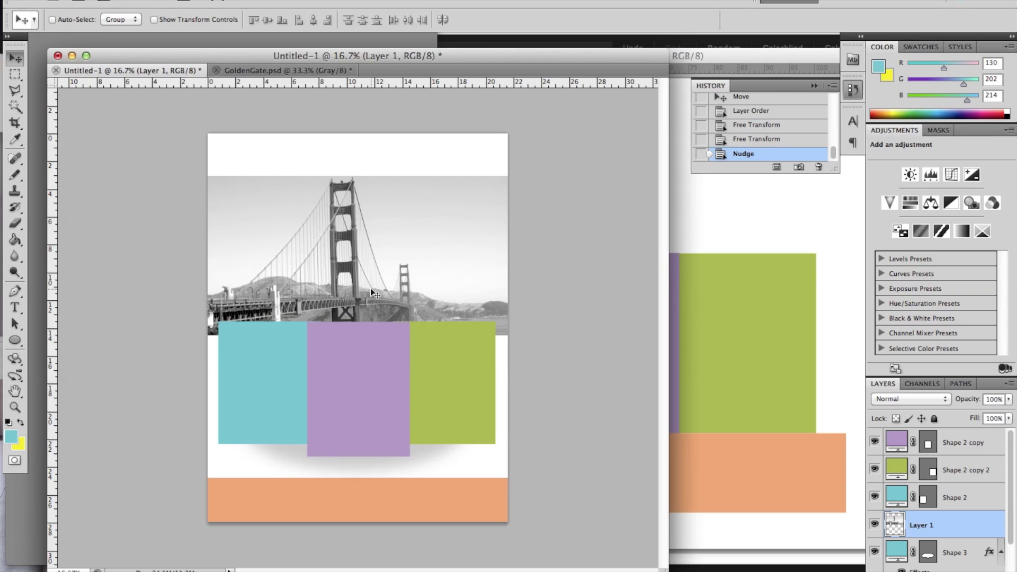
- Switch to Chrome, copy the standard Lorem Ipsum passage through "ea commodo consequat." from lipsum.com, and return to Photoshop
mouse_move(2, 414)
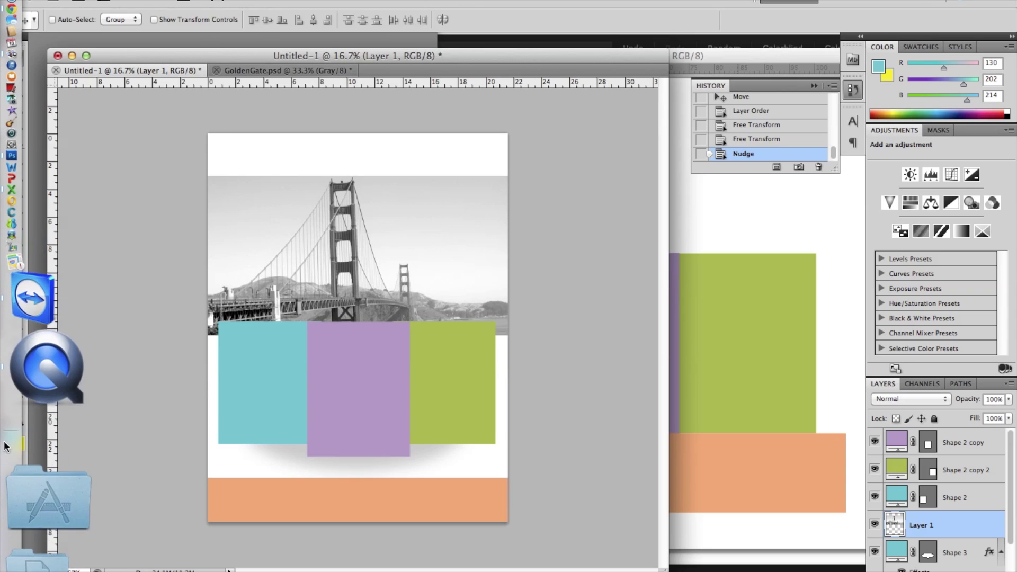
left_click(21, 535)
left_click(492, 4)
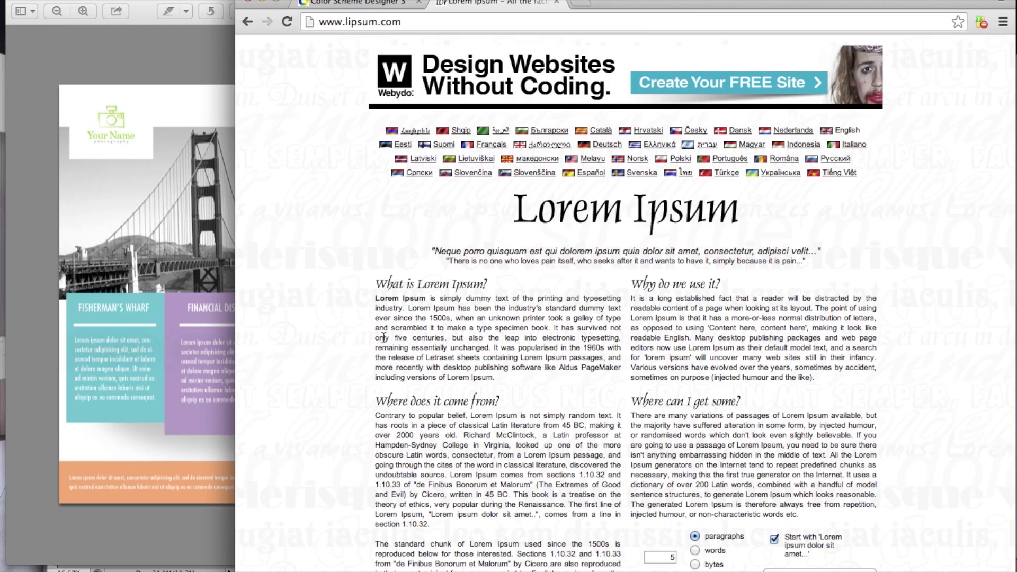
scroll(410, 379, "down", 10)
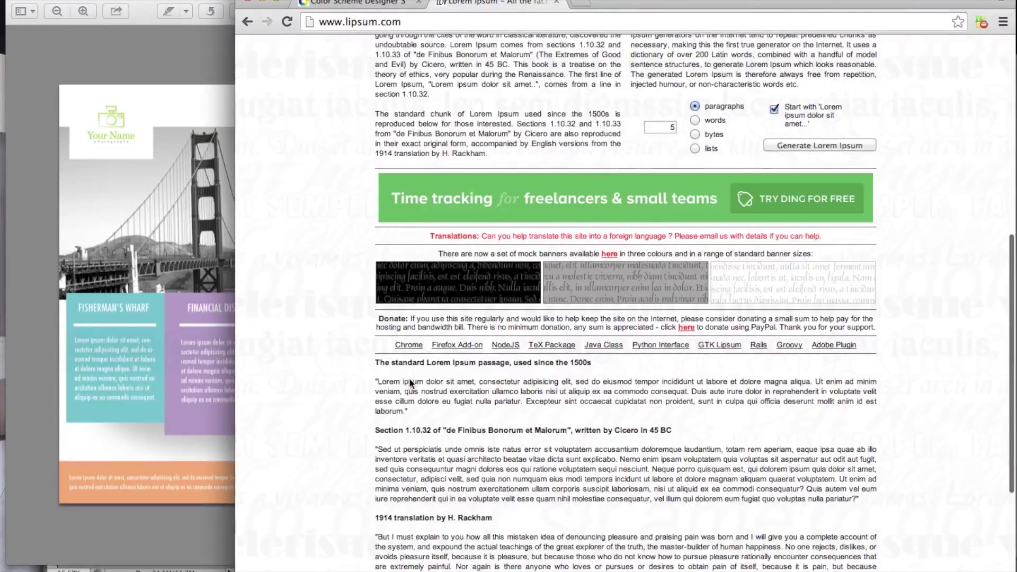
scroll(409, 377, "down", 5)
left_click_drag(377, 181, 693, 193)
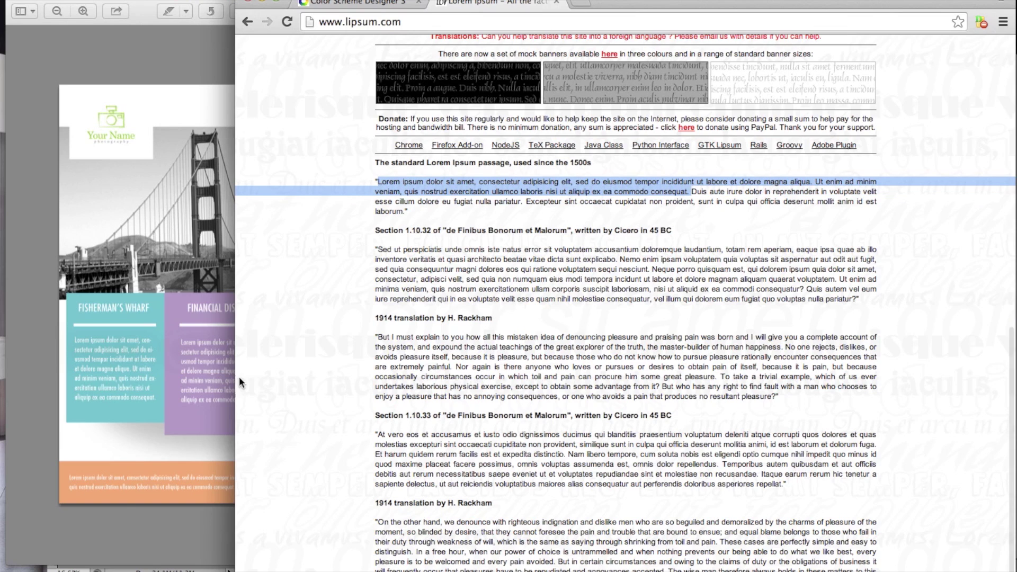
left_click(122, 489)
key("super+Tab")
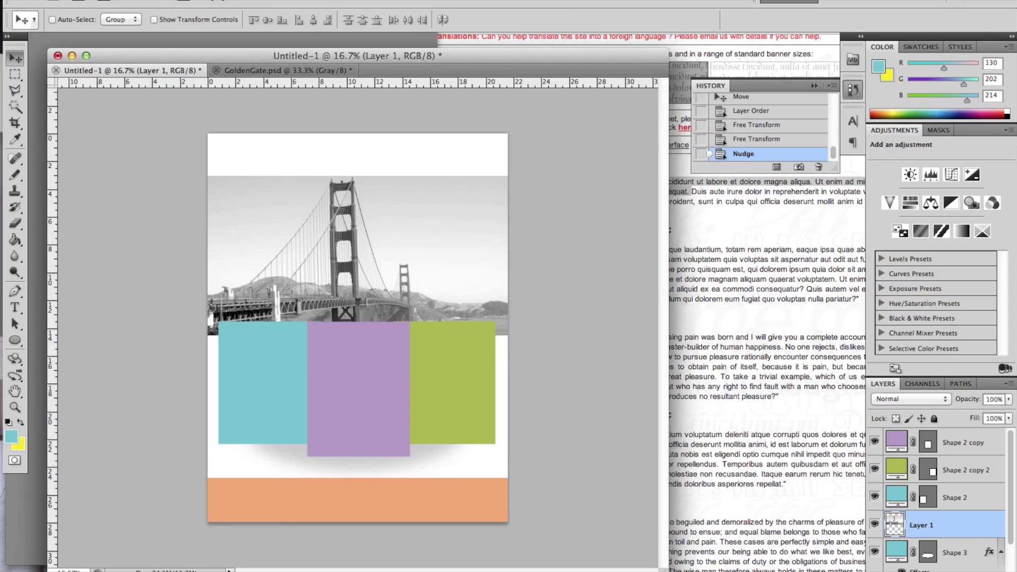
- Paste the copied passage into a text box about 5.6 by 6.4 cm on the turquoise block and bring its layer to the front
left_click(15, 307)
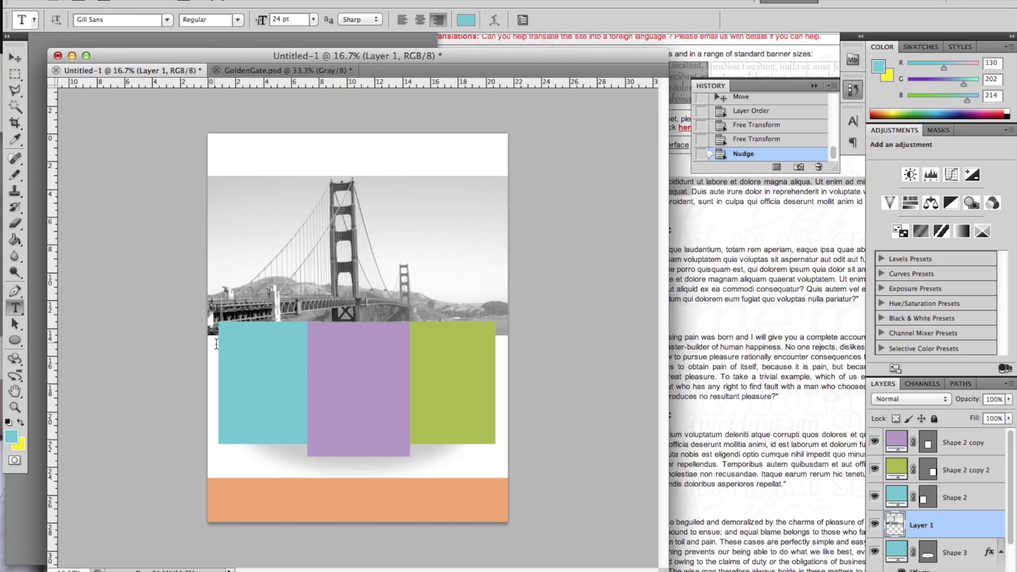
left_click_drag(258, 377, 296, 443)
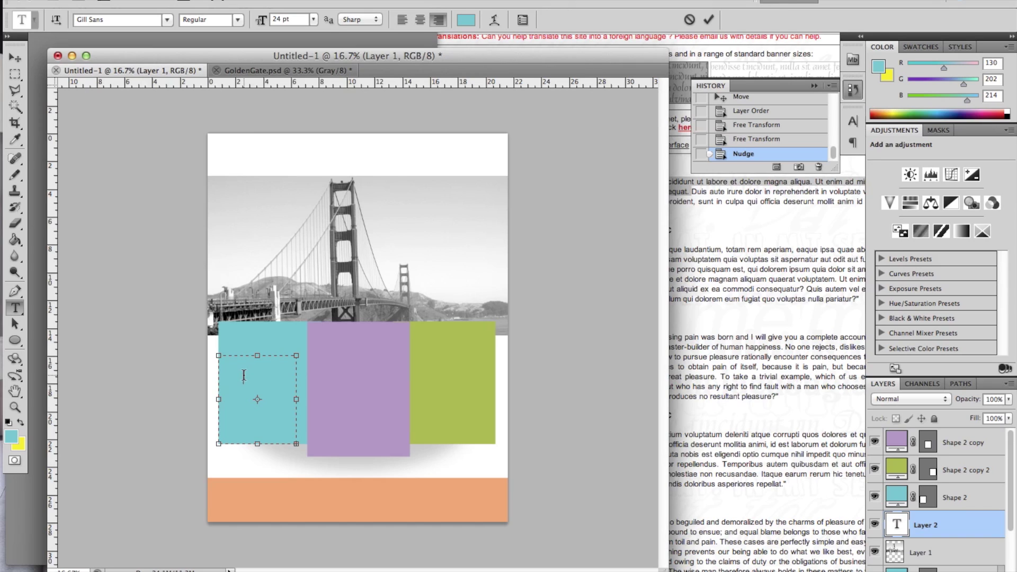
left_click(708, 20)
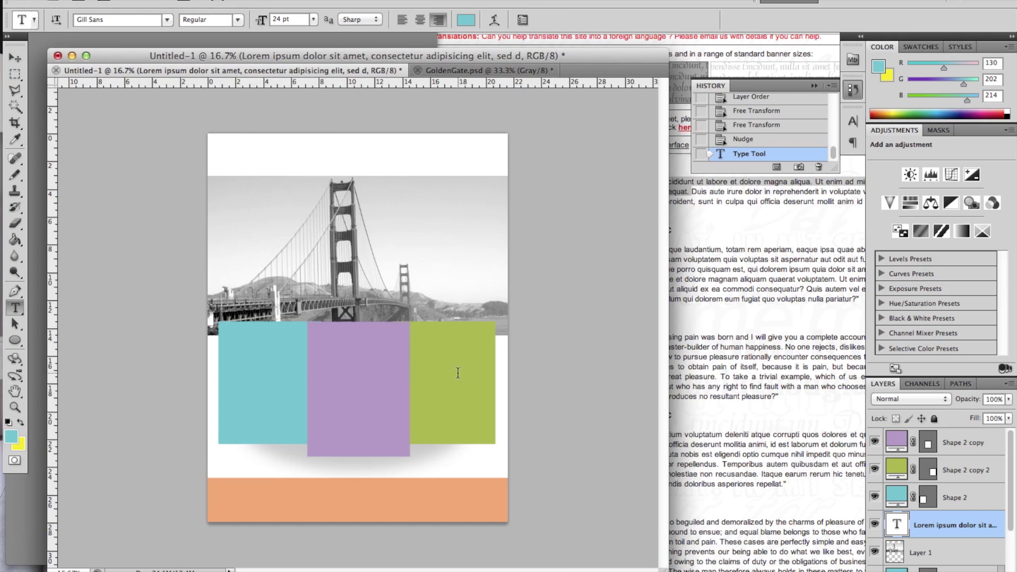
left_click_drag(896, 532, 907, 436)
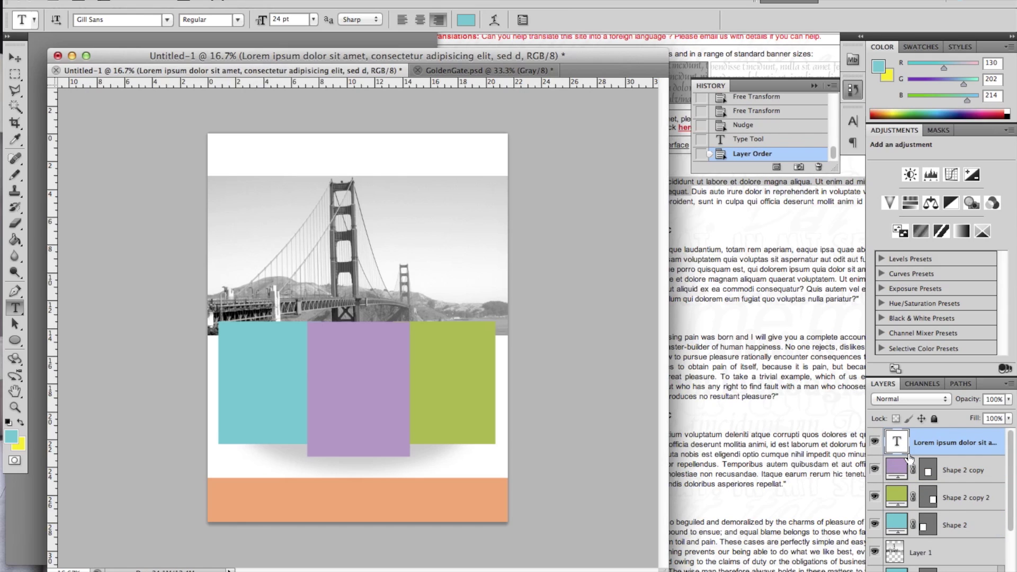
- Set the color of all the lorem ipsum text to white (ffffff) and commit the edit
left_click(243, 399)
key("ctrl+a")
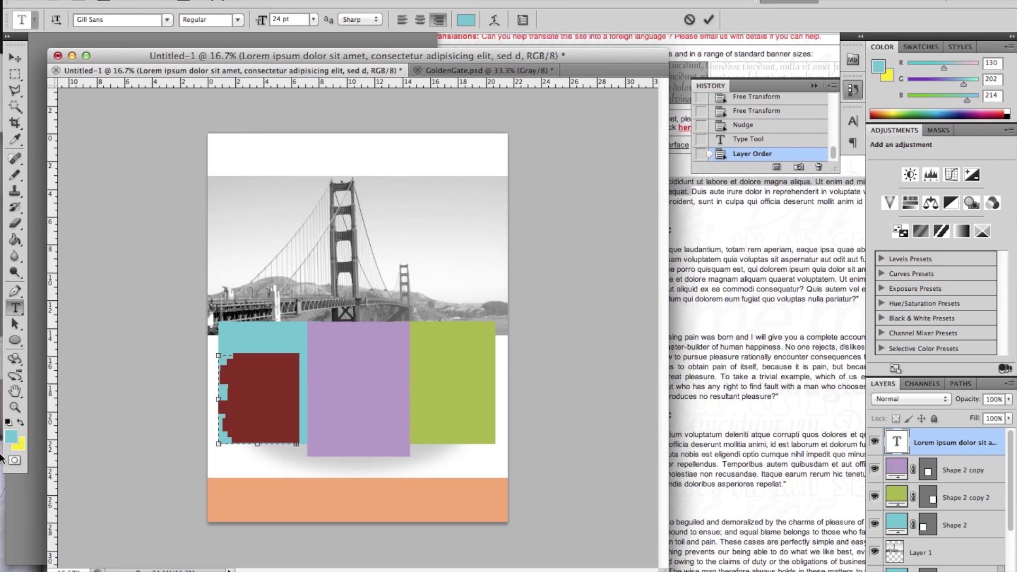
left_click(11, 436)
left_click_drag(186, 413, 168, 347)
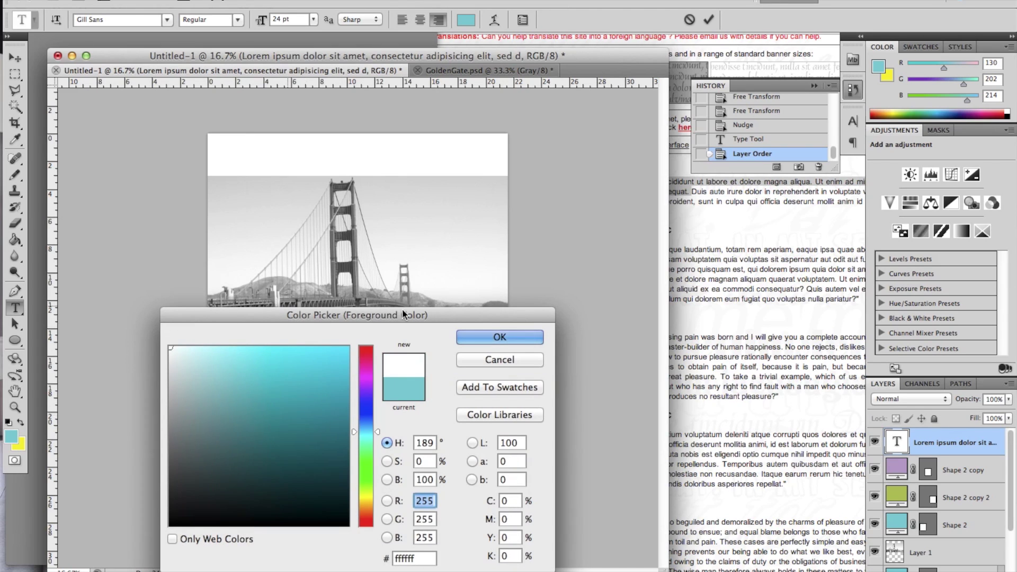
left_click(477, 338)
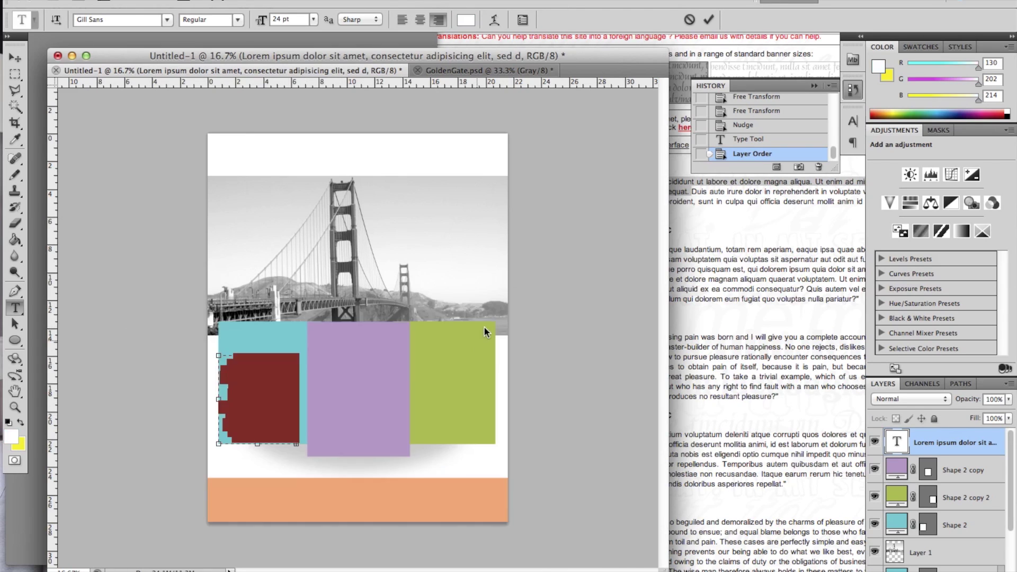
left_click(708, 20)
- Left-align all the lorem ipsum text and set its size to 18 pt after trying 14 pt
left_click(290, 378)
key("ctrl+a")
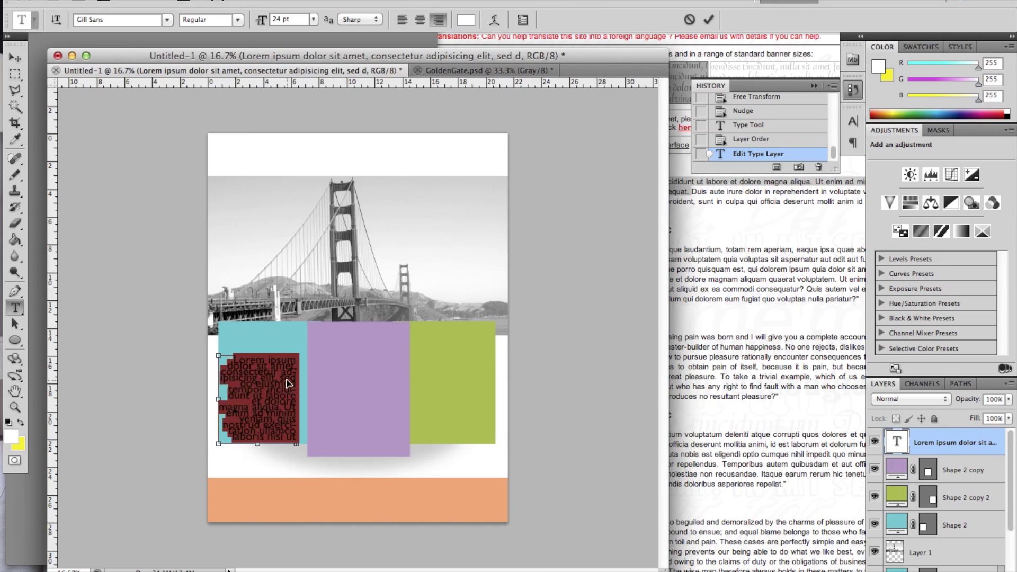
left_click(403, 21)
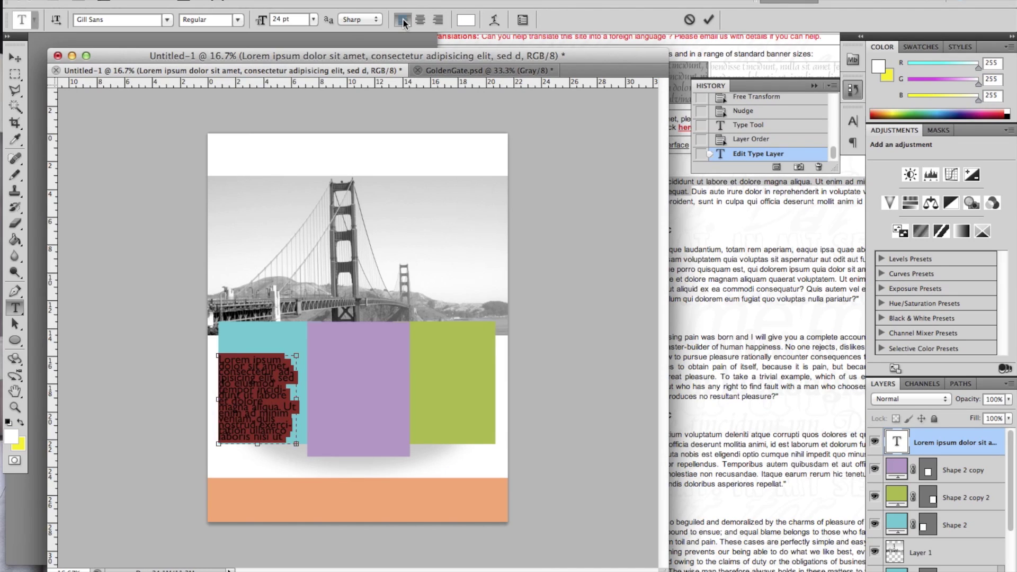
left_click(313, 19)
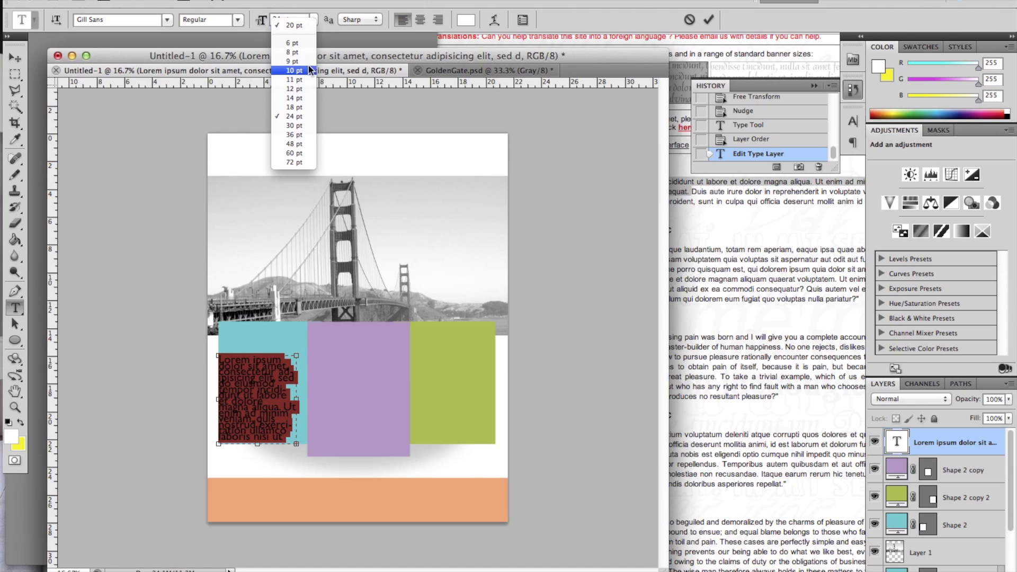
left_click(303, 99)
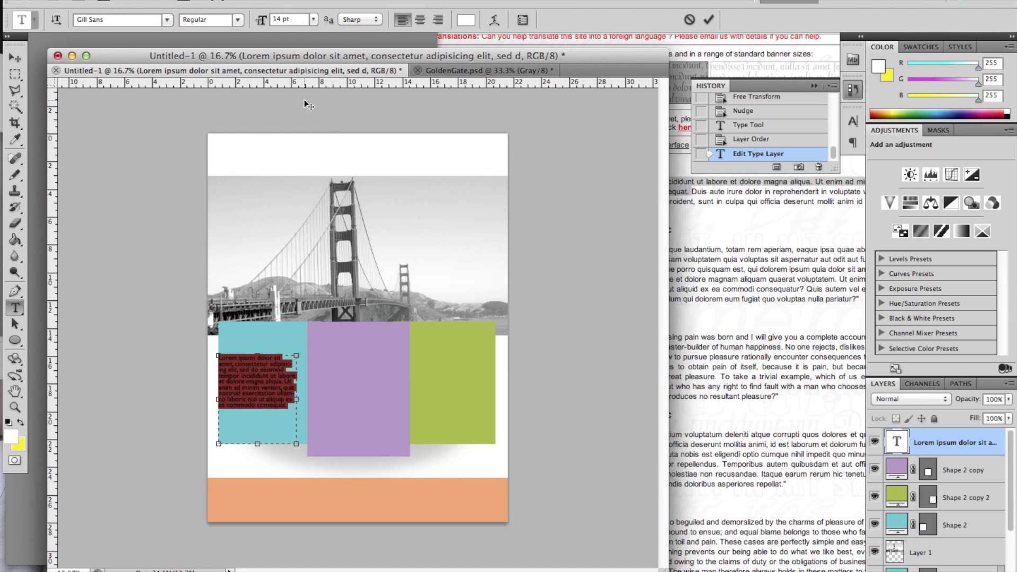
left_click(313, 20)
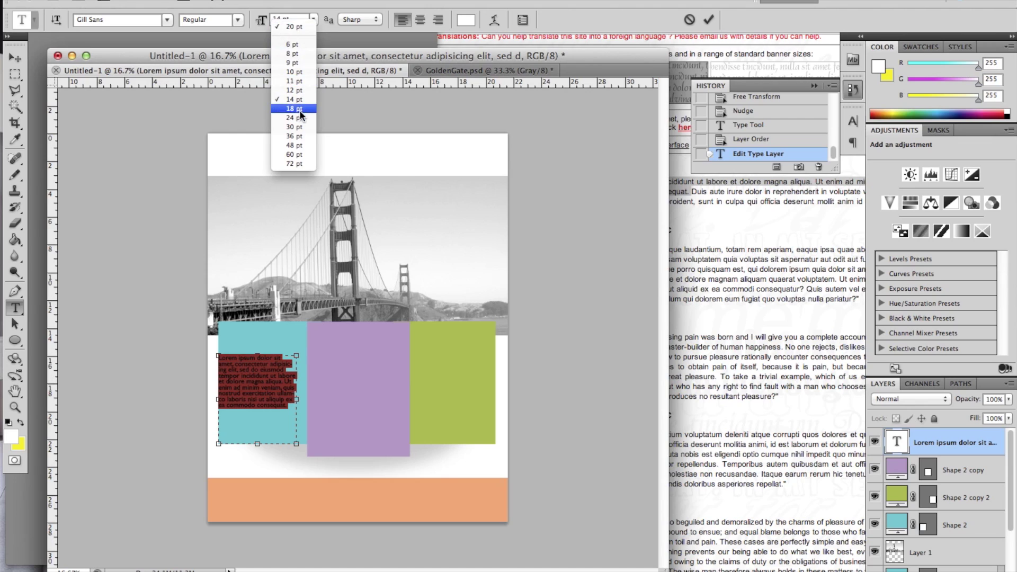
left_click(300, 109)
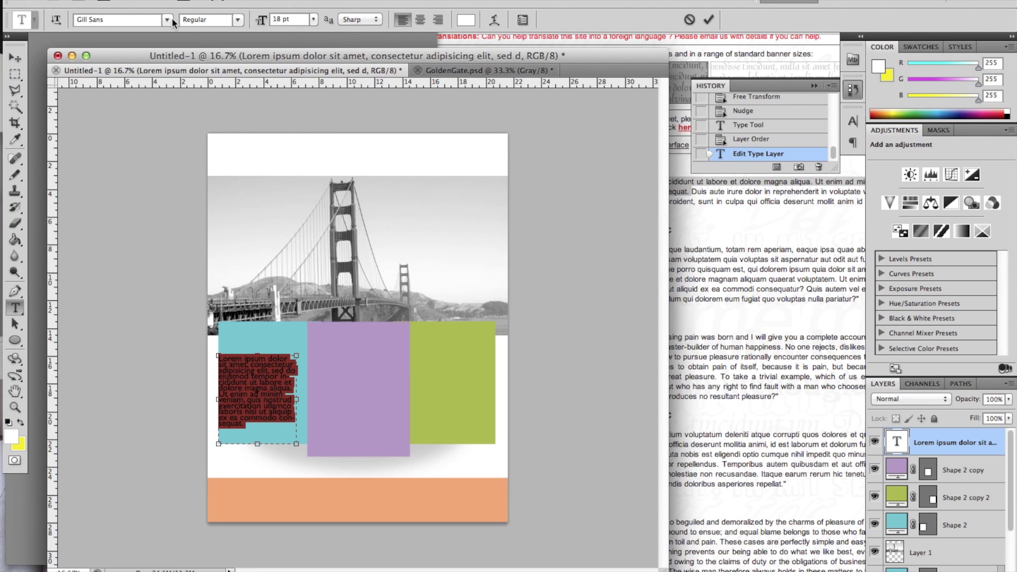
- Change the selected text's font to Century Gothic and set its size to 12 pt
left_click(143, 20)
key("alt+shift+Left")
key("alt+shift+Left")
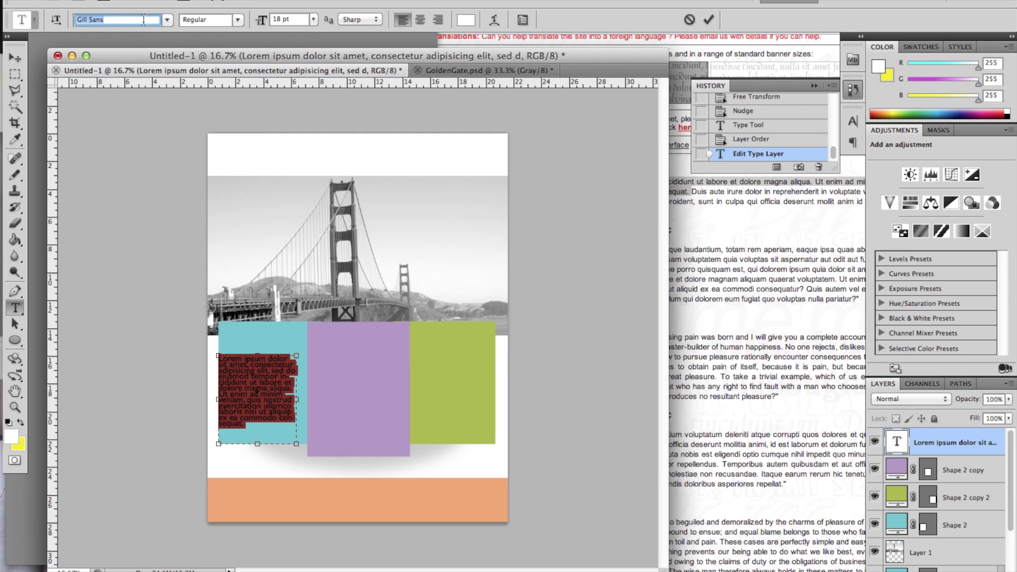
type("Century")
key("Return")
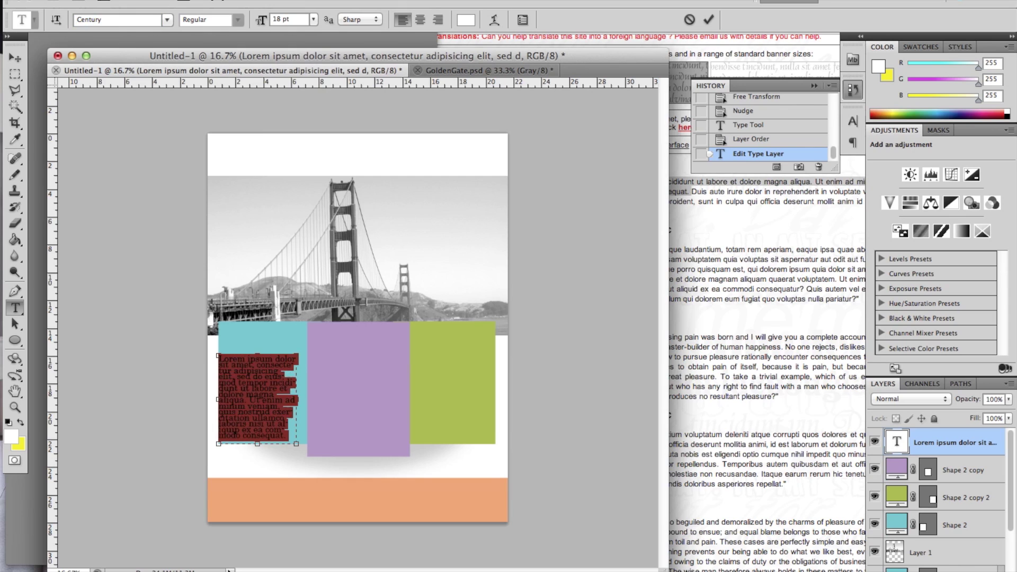
left_click(167, 20)
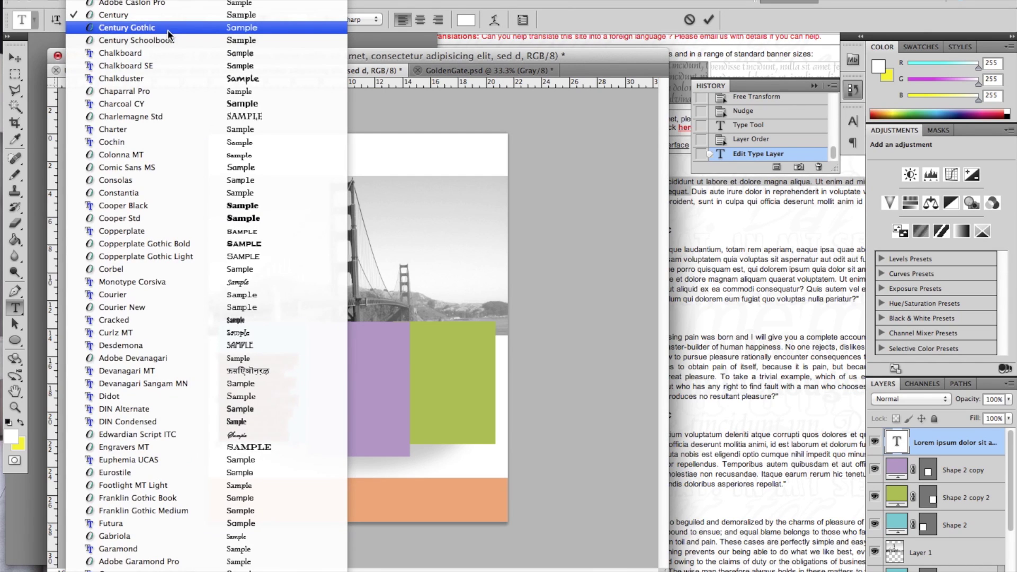
left_click(165, 30)
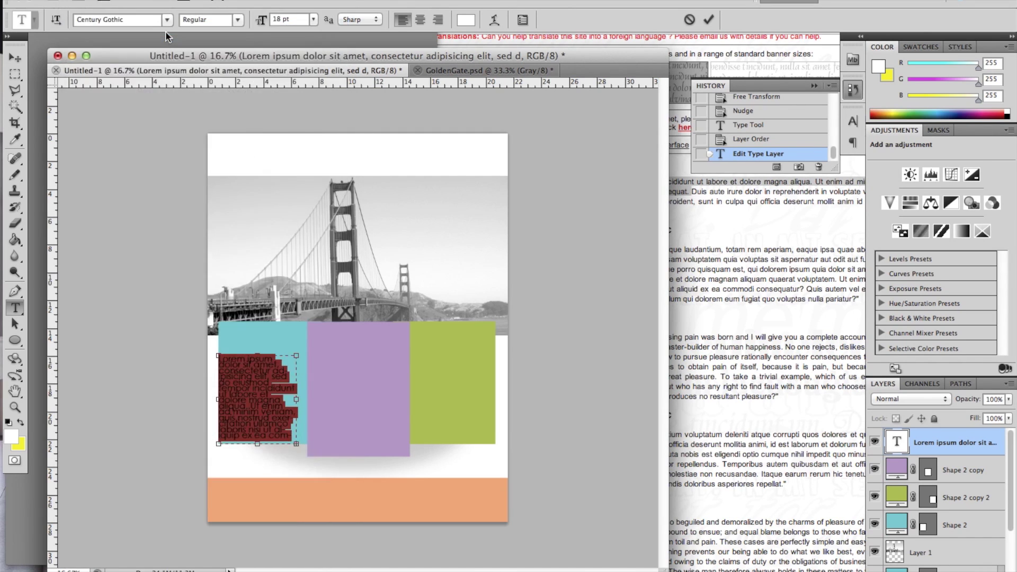
left_click(314, 21)
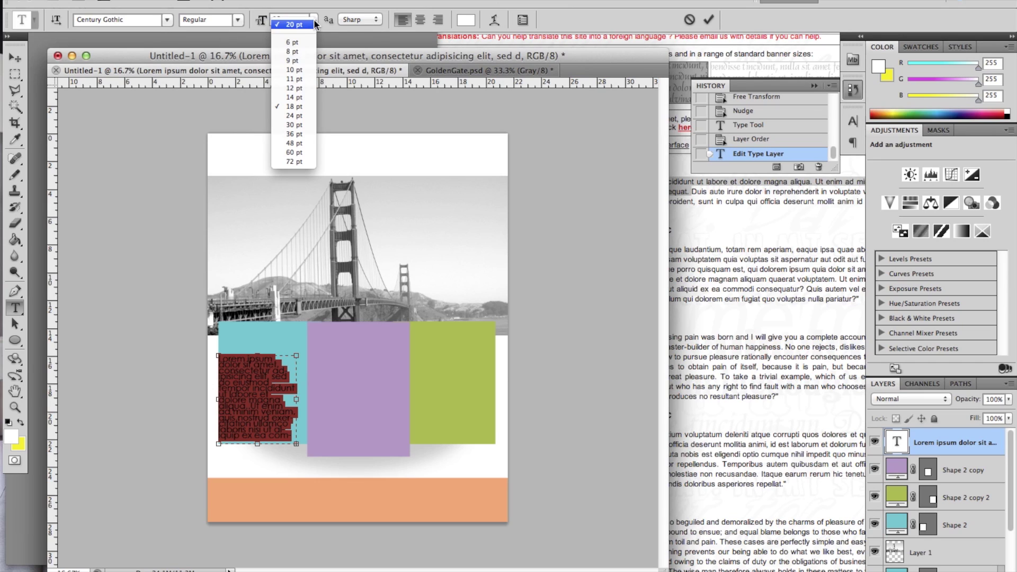
left_click(301, 88)
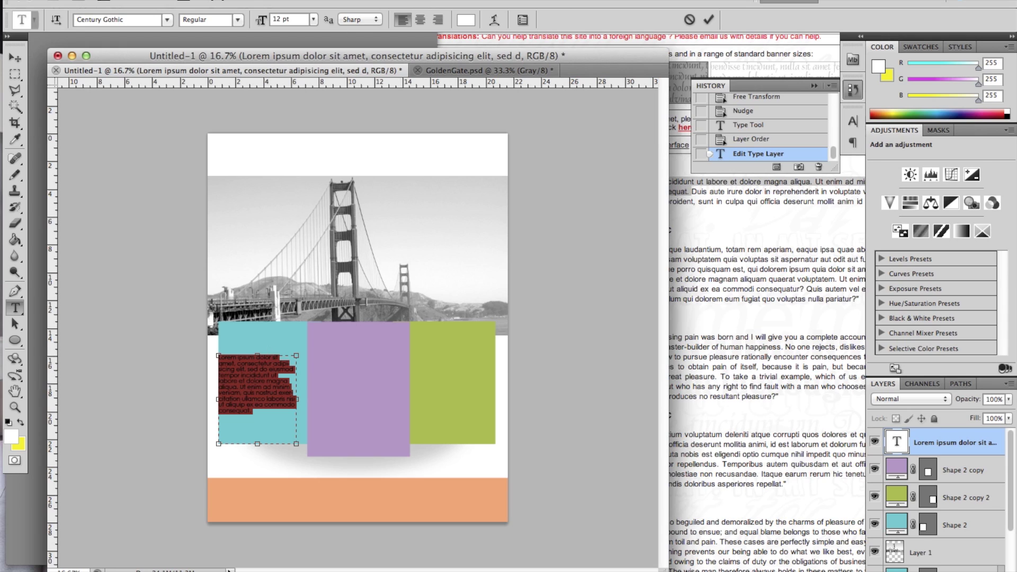
- Set the leading of the lorem ipsum paragraph to 18 pt and commit the text edit
left_click(448, 1)
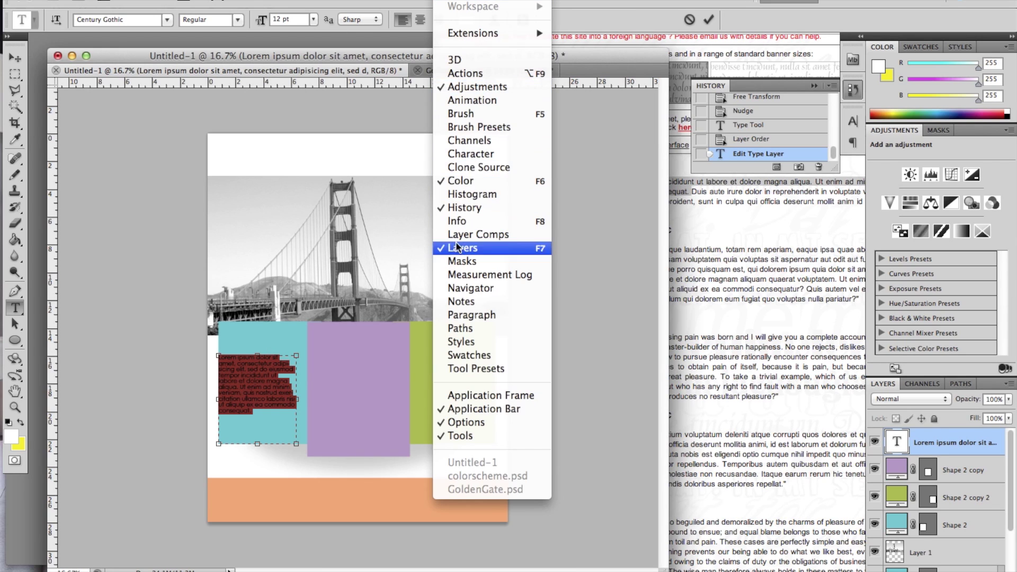
left_click(456, 315)
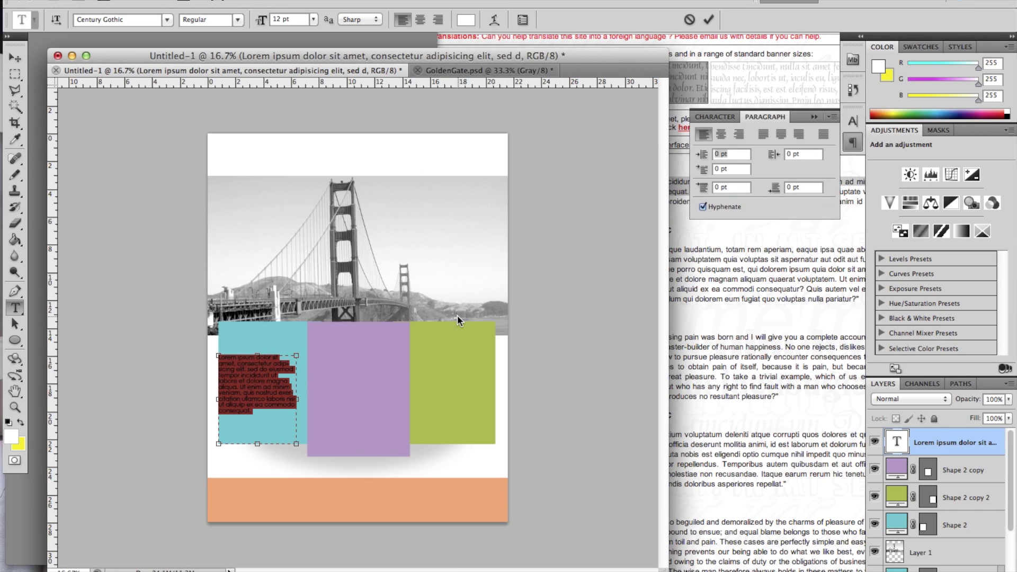
left_click(721, 115)
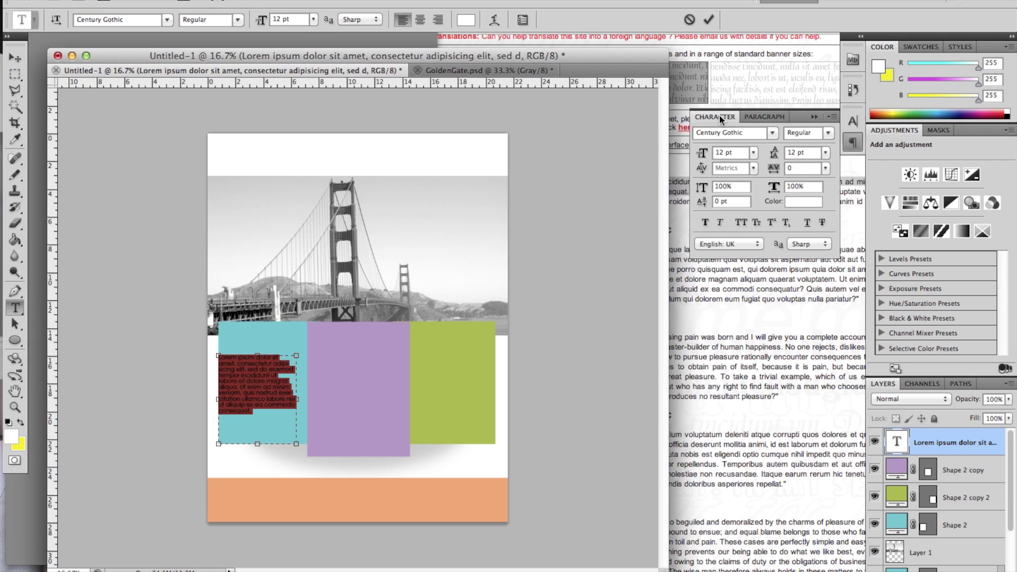
left_click(825, 154)
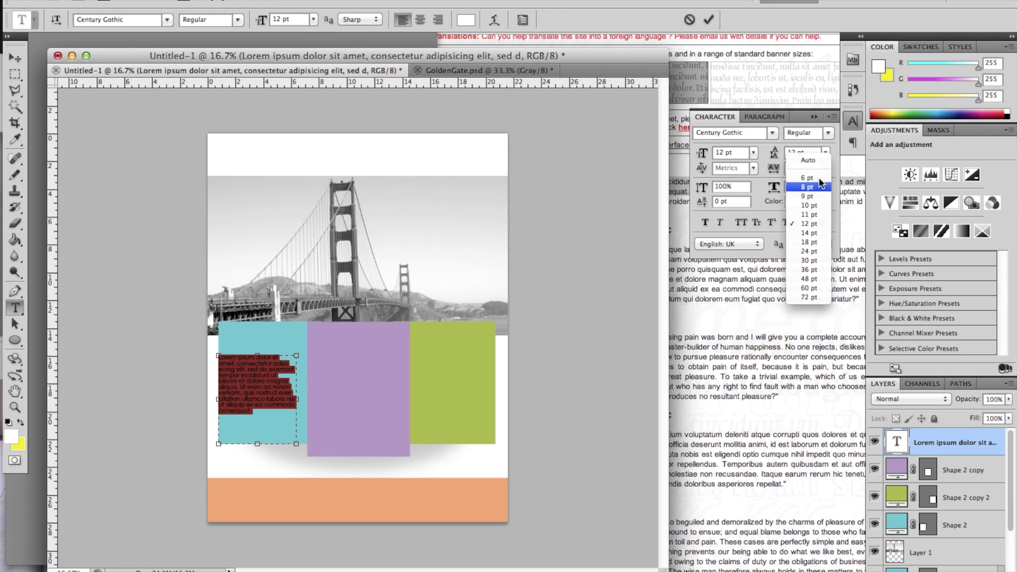
left_click(810, 242)
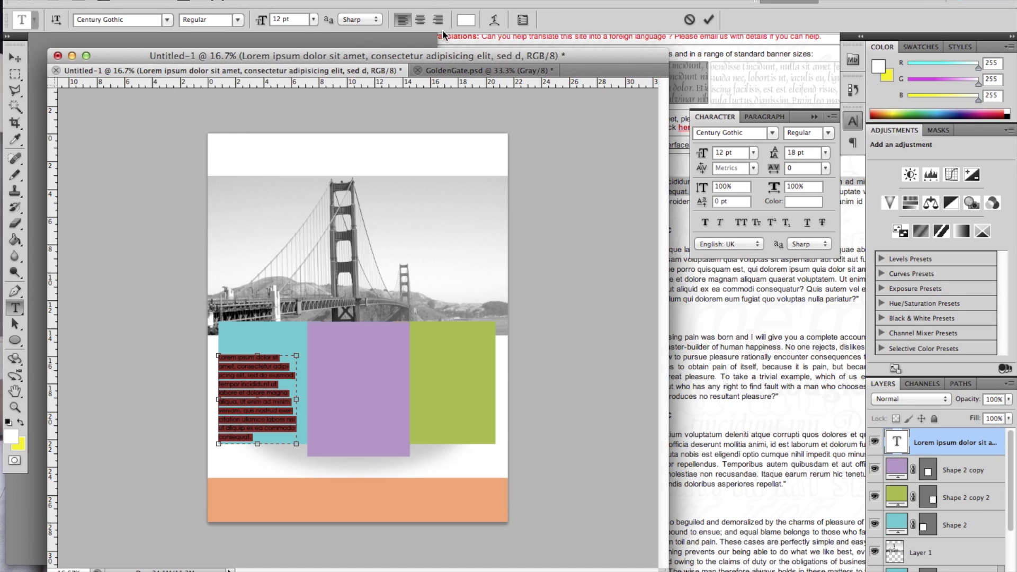
left_click(713, 23)
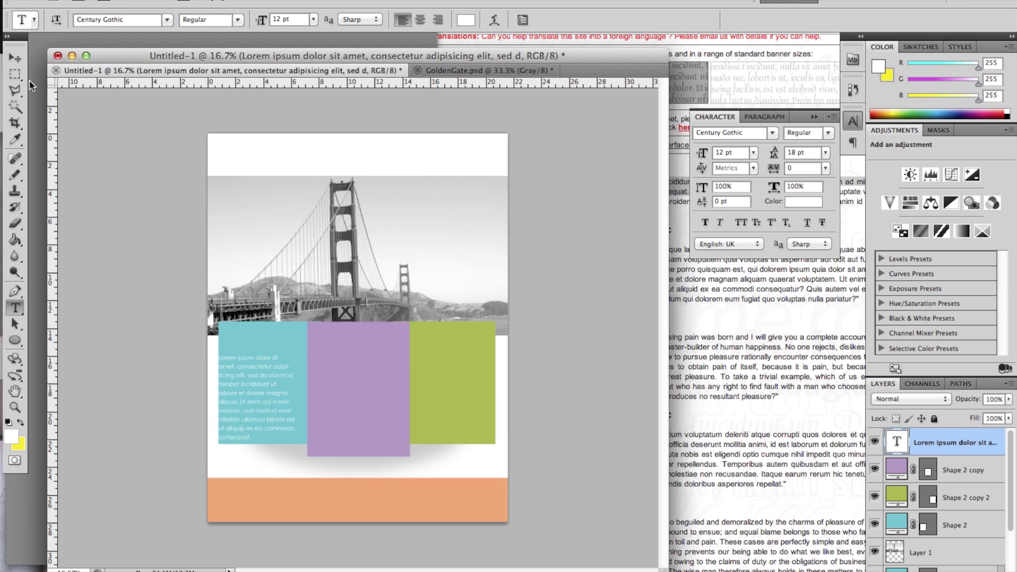
- Nudge the lorem ipsum paragraph about 0.4 cm up and 0.4 cm to the right within the turquoise block
left_click(15, 59)
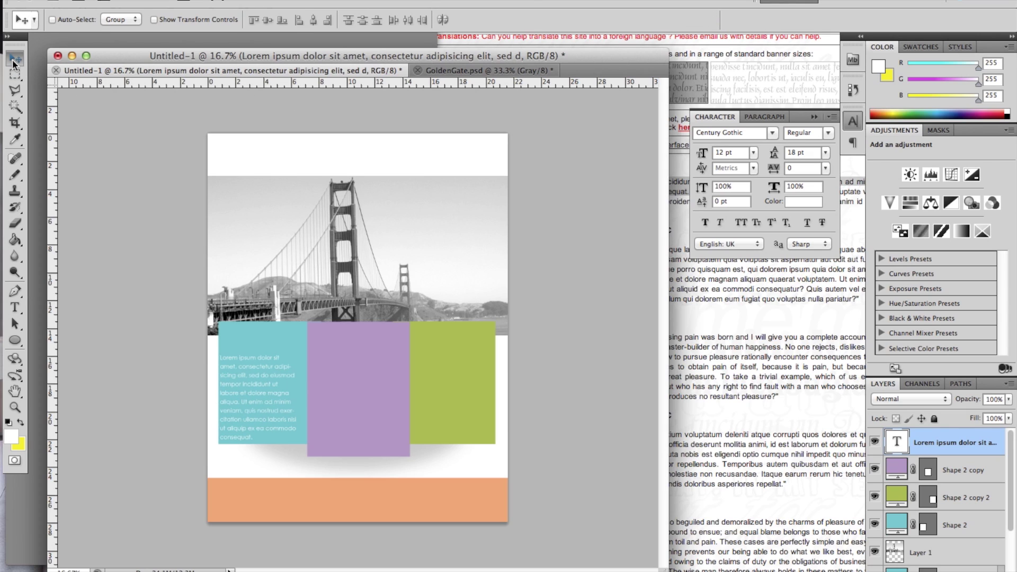
key("shift+Up")
key("shift+Up")
key("shift+Up")
key("shift+Up")
key("shift+Up")
key("shift+Up")
key("shift+Right")
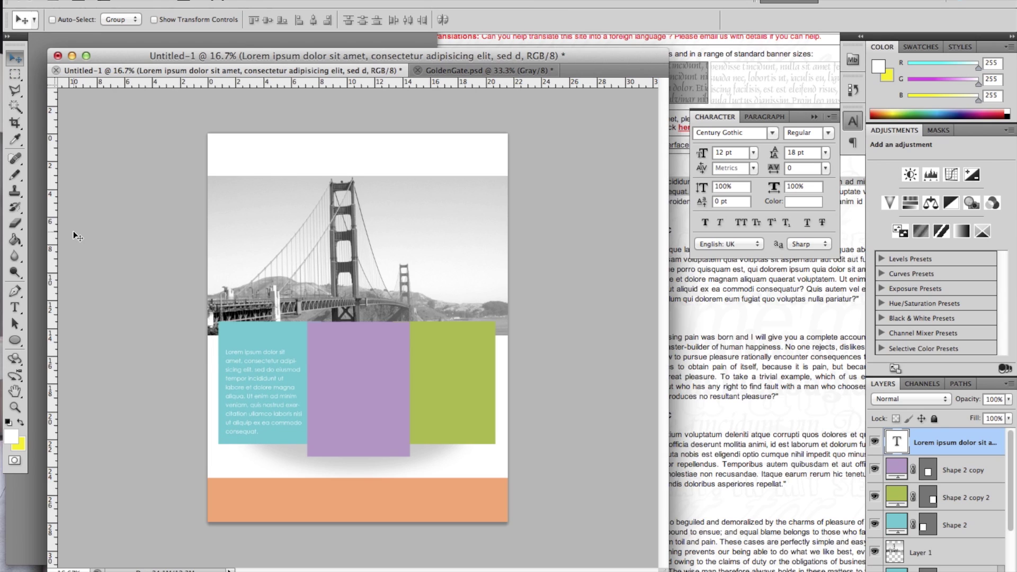
- Change the font of all the lorem ipsum text in the turquoise block to Futura Condensed and commit the edit
left_click(15, 307)
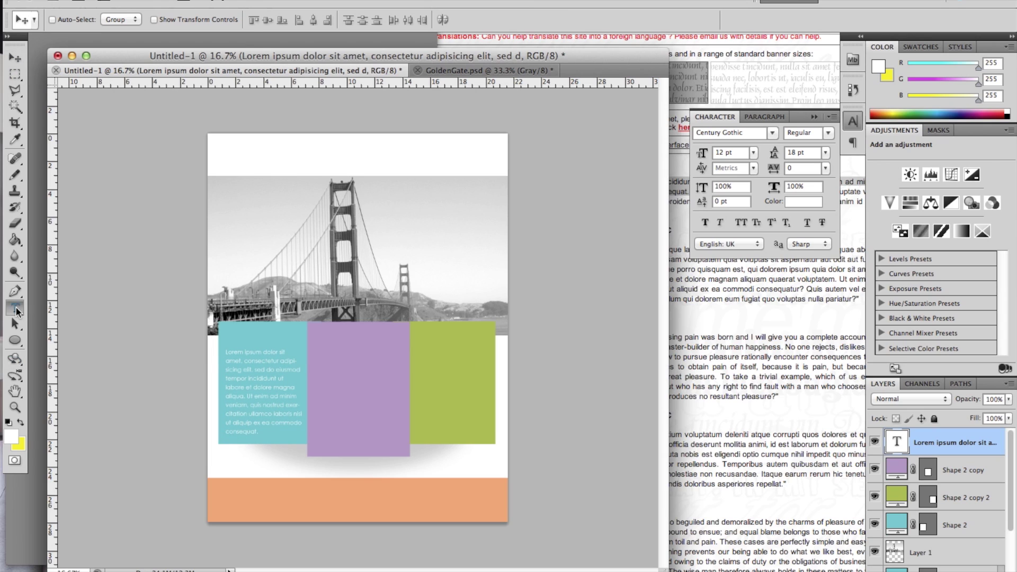
left_click(260, 357)
key("super+a")
left_click(149, 19)
type("Futura")
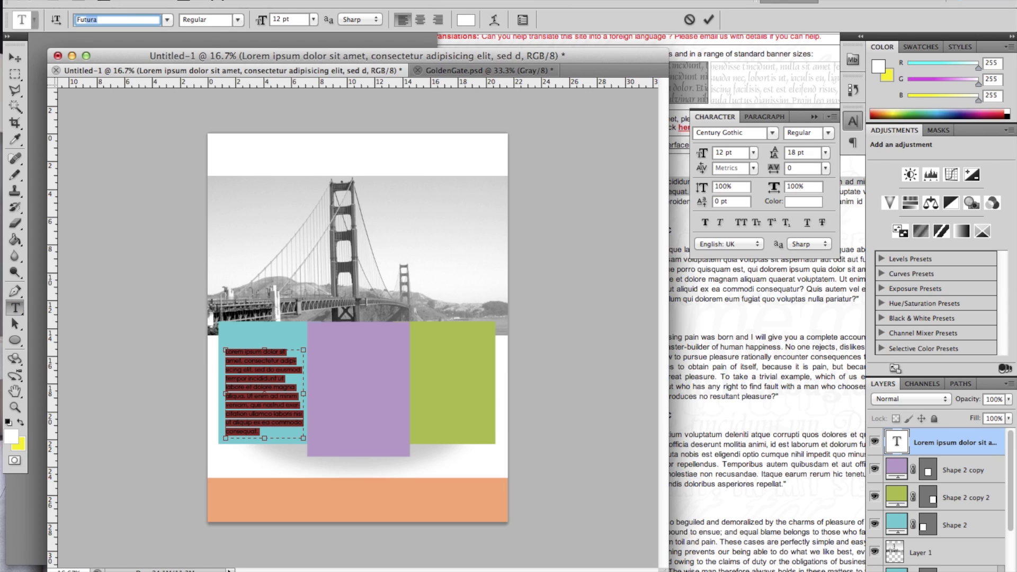
key("Return")
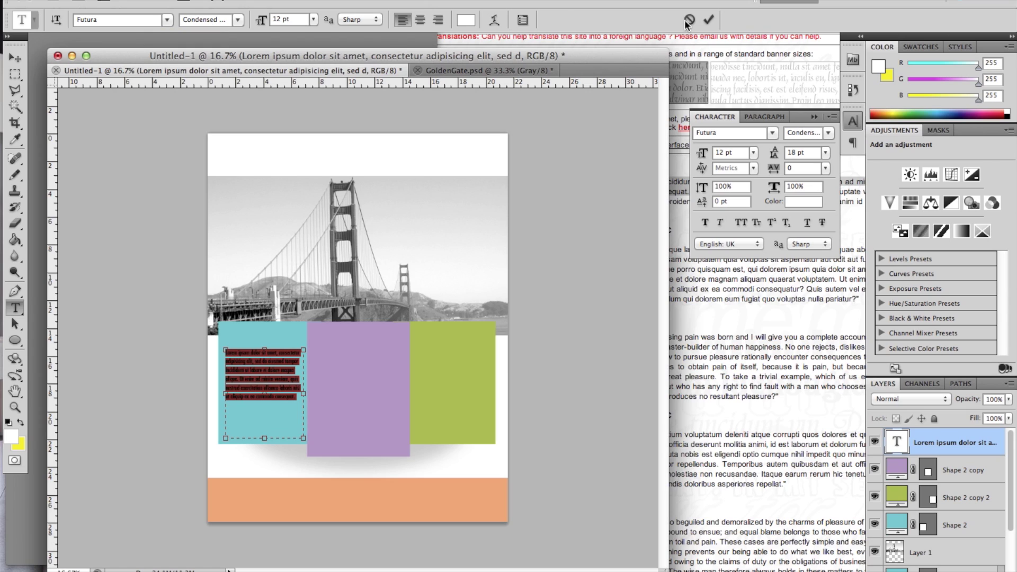
left_click(707, 20)
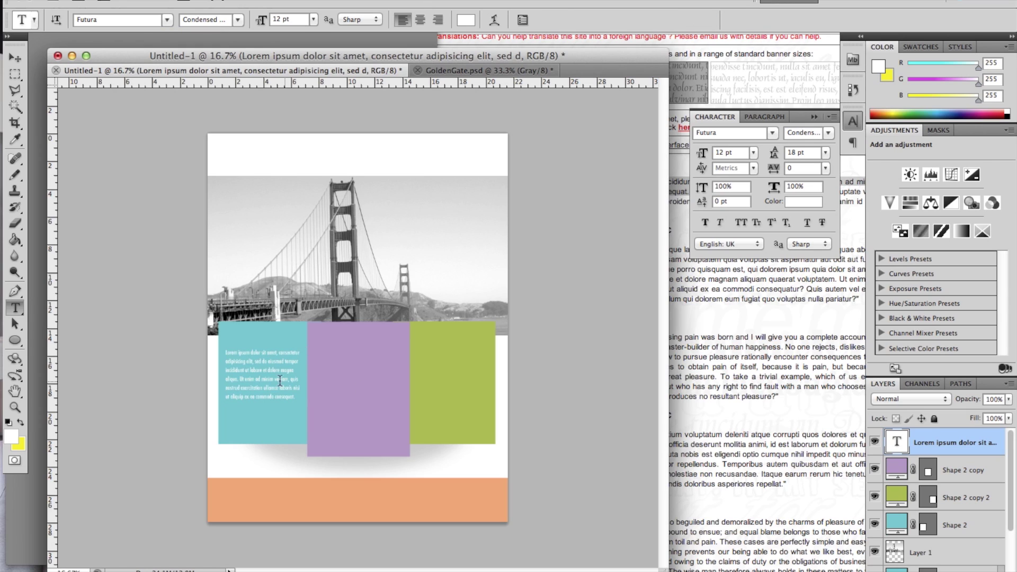
- Set the size of the whole lorem ipsum paragraph to 14 pt after trying 18 pt, and commit the edit
left_click(271, 363)
key("ctrl+a")
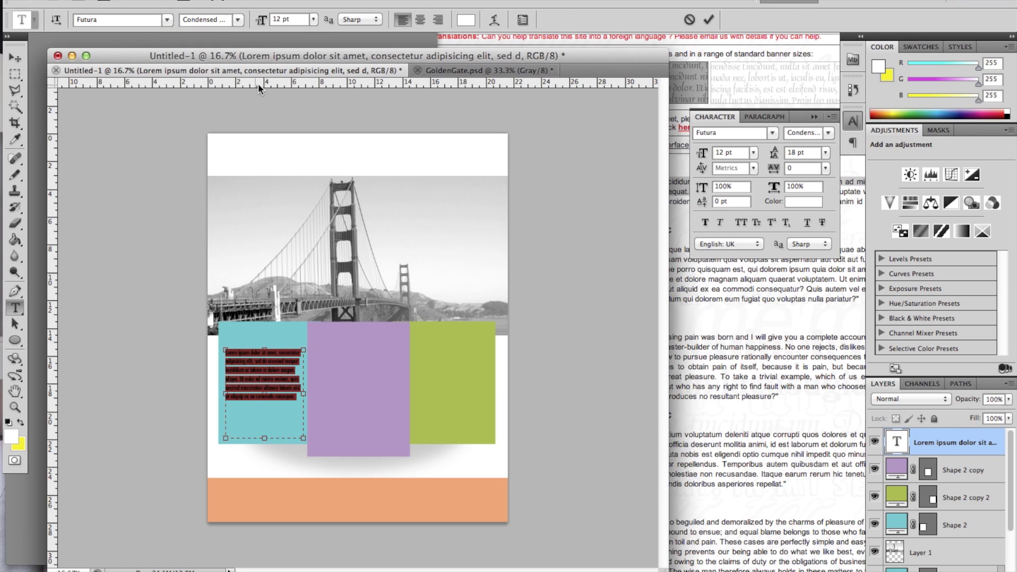
left_click(312, 19)
left_click(298, 106)
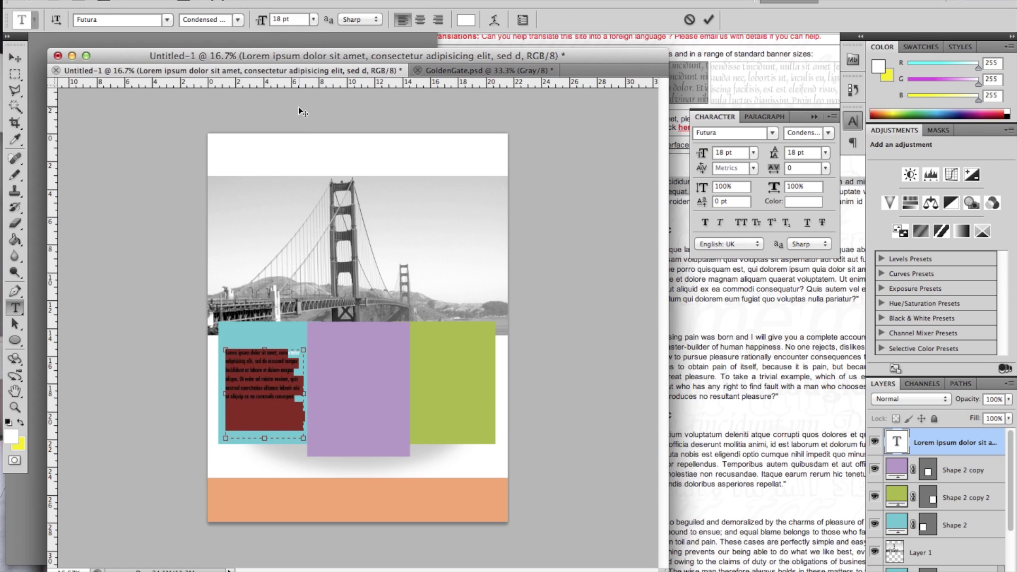
left_click(316, 18)
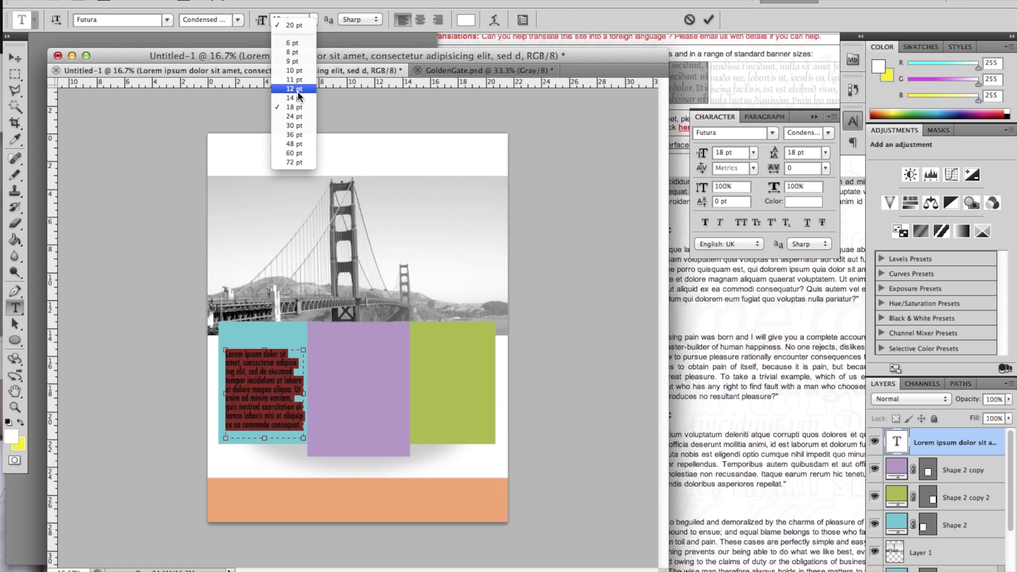
left_click(294, 100)
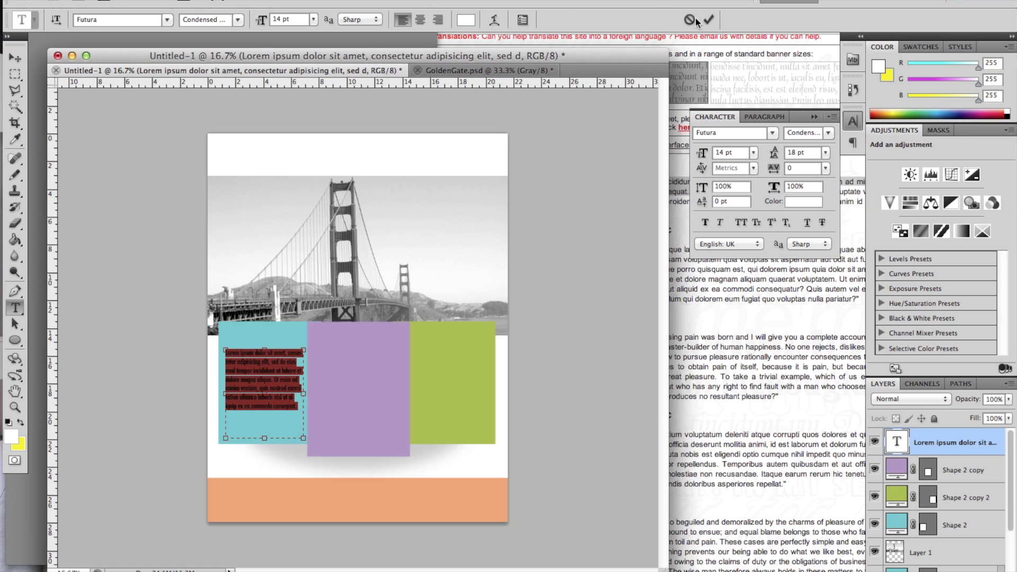
left_click(709, 20)
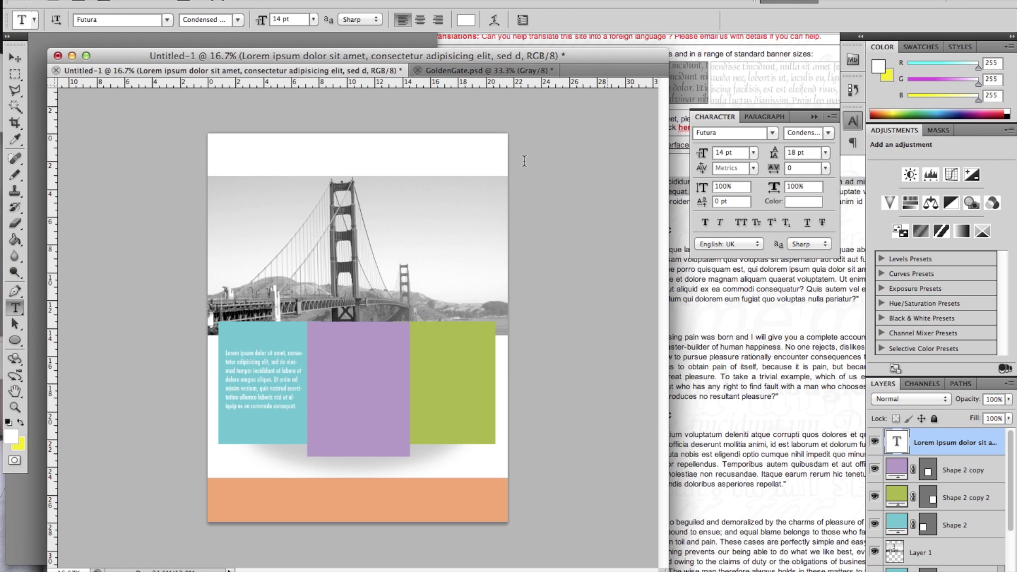
- Nudge the lorem ipsum paragraph about 0.9 cm down within the turquoise block
left_click(15, 60)
key("shift+Down")
key("shift+Down")
key("shift+Down")
key("shift+Down")
key("shift+Down")
key("shift+Down")
key("shift+Down")
key("shift+Down")
key("shift+Down")
key("shift+Down")
key("shift+Down")
key("shift+Down")
key("shift+Down")
key("shift+Down")
key("shift+Down")
key("shift+Up")
key("shift+Up")
key("shift+Up")
key("shift+Up")
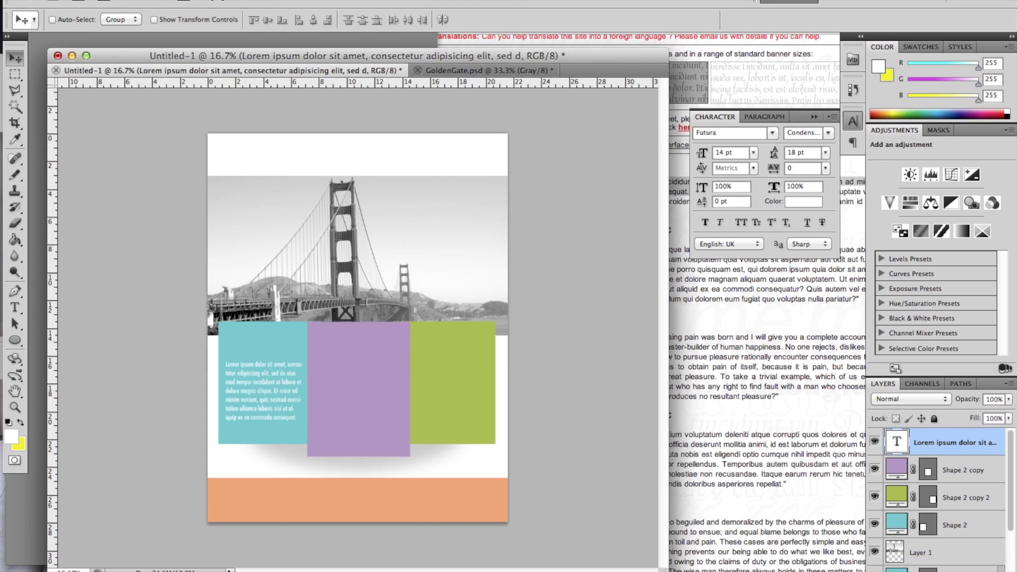
- Duplicate the lorem ipsum text layer twice and place one copy over the purple block and the other over the green block
key("super+j")
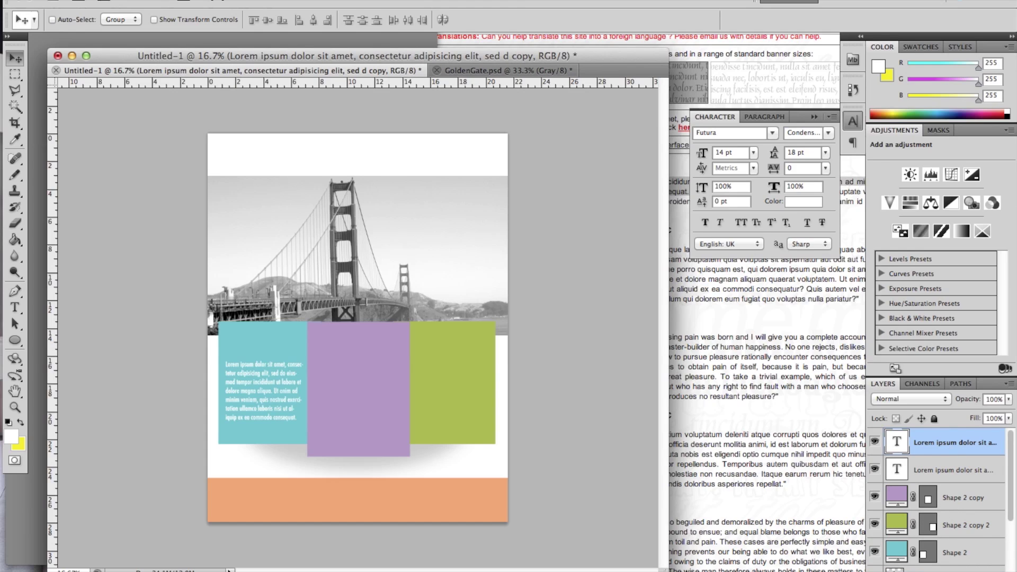
key("super+j")
left_click_drag(264, 384, 359, 384)
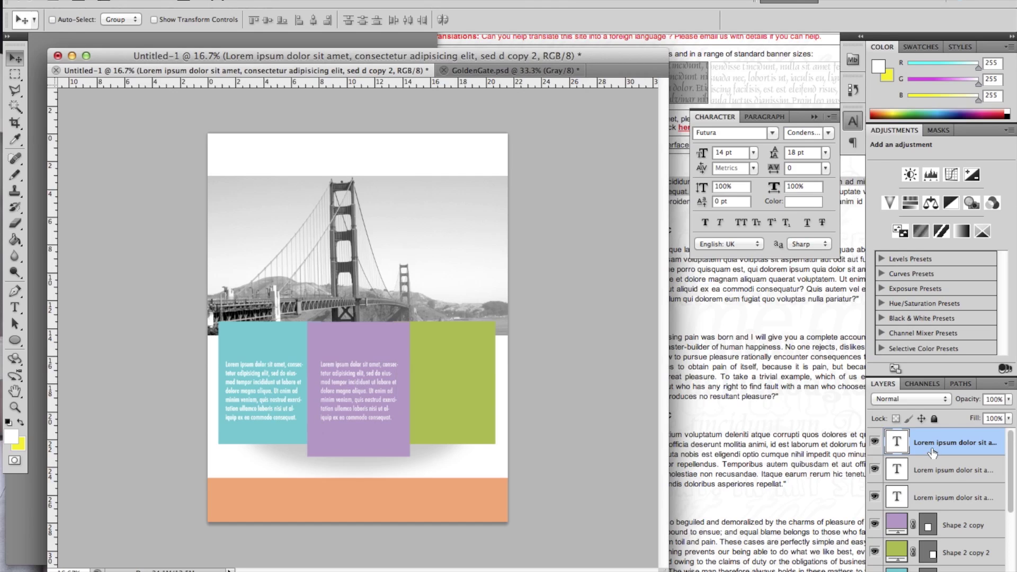
left_click(948, 476)
left_click_drag(286, 401, 465, 400)
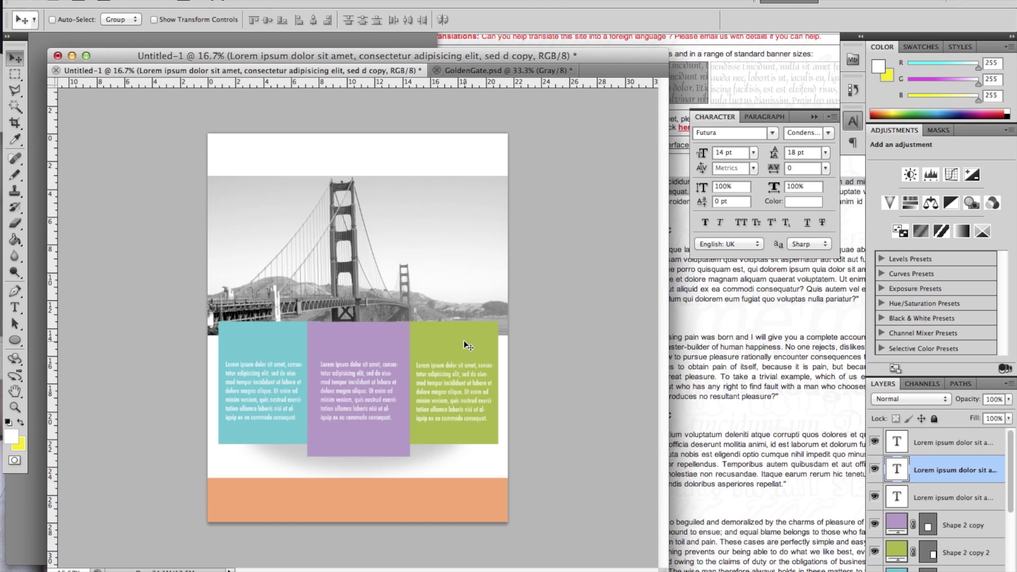
- Draw a thin white rectangle about 5.5 cm wide above the paragraph in the turquoise block, on a layer above the text
left_click_drag(16, 341, 46, 342)
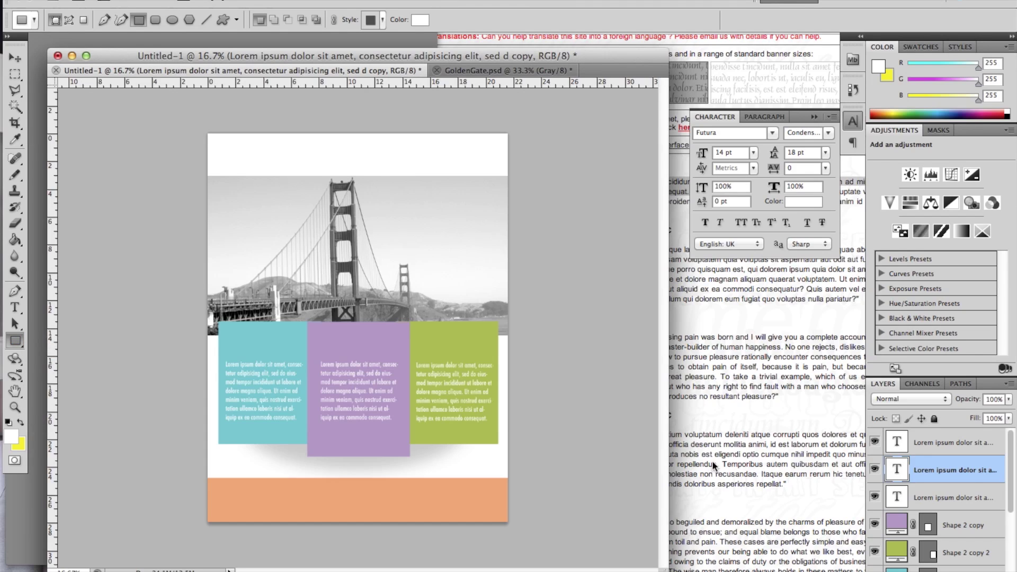
left_click(959, 449)
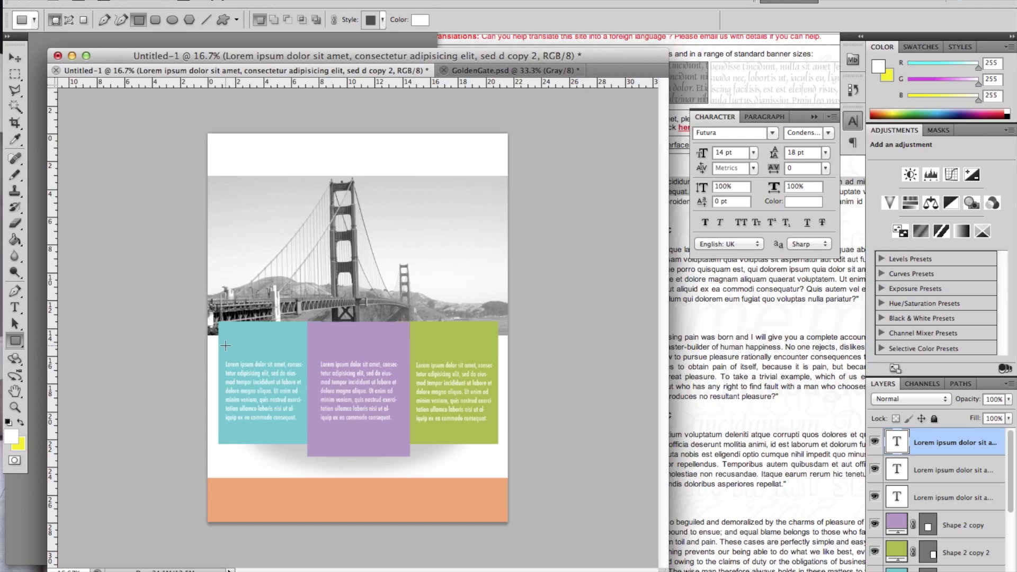
left_click_drag(225, 345, 294, 353)
left_click_drag(301, 354, 301, 349)
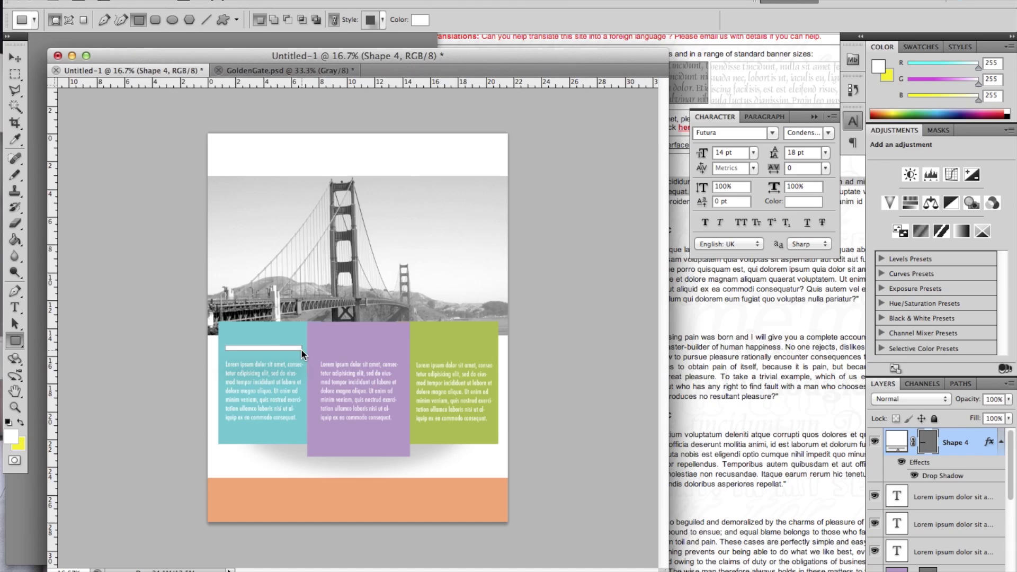
- Duplicate the white bar twice and align the copies above the paragraphs in the green and purple blocks
left_click(13, 60)
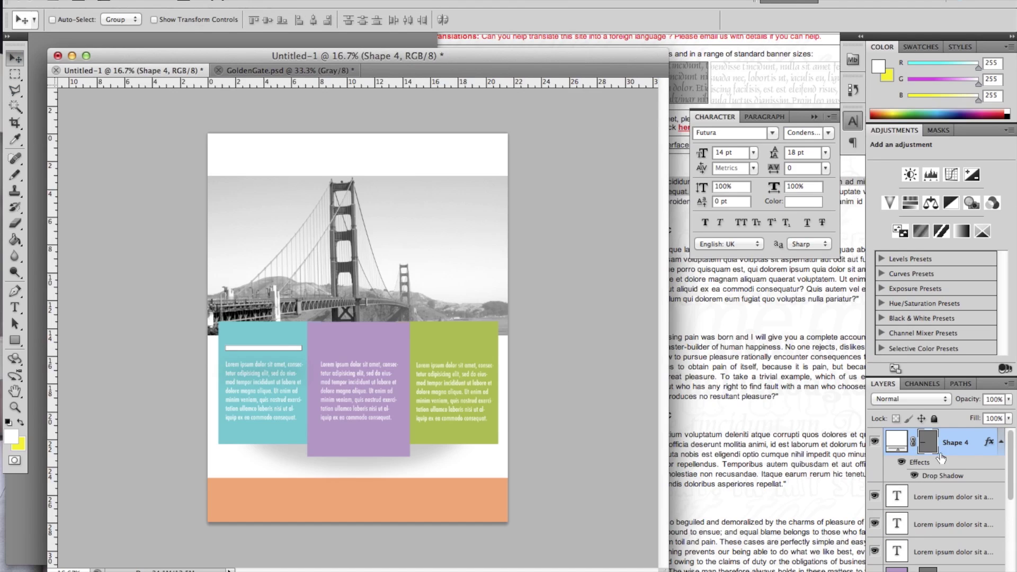
left_click_drag(953, 452, 954, 569)
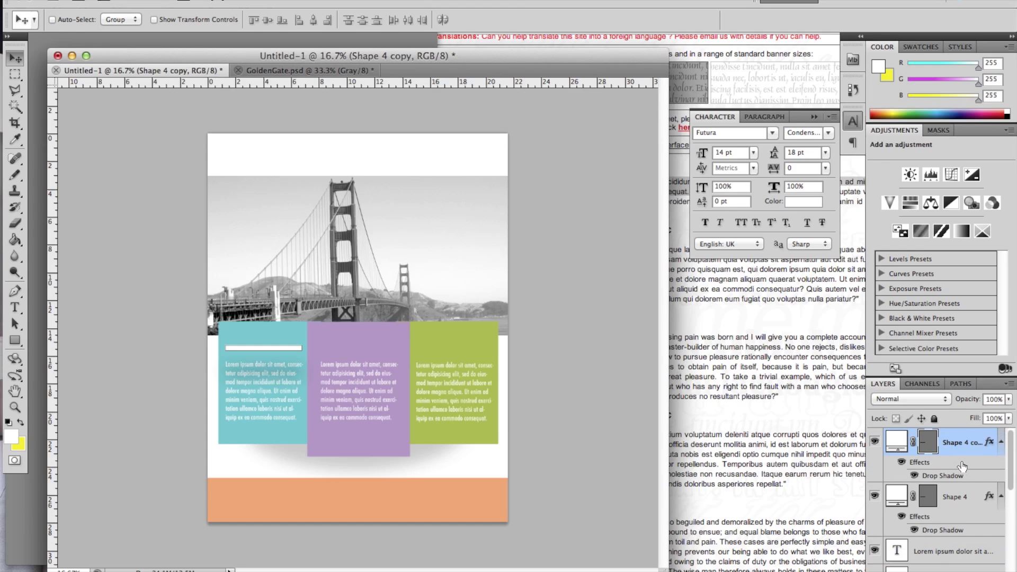
left_click_drag(957, 451, 967, 570)
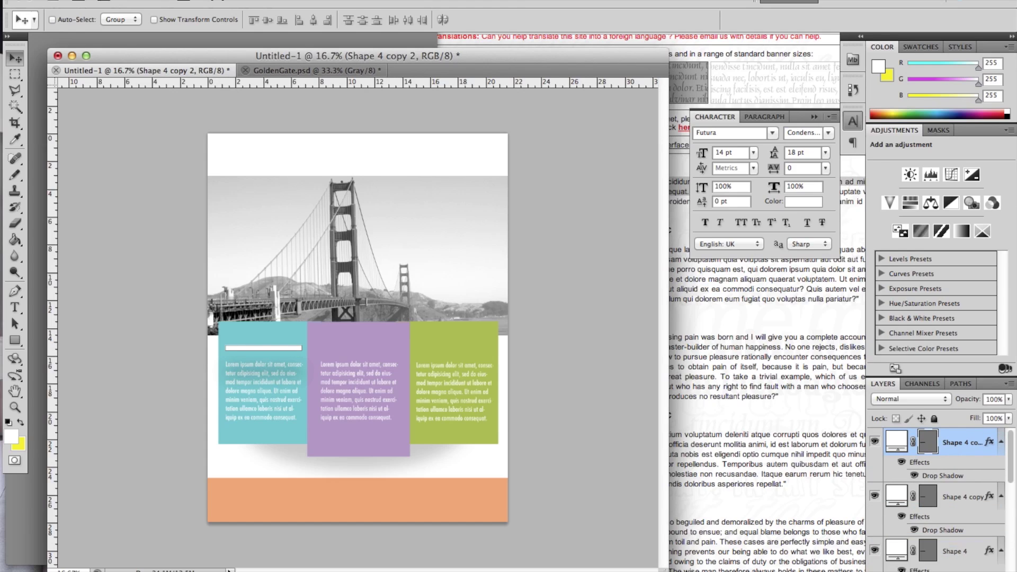
left_click_drag(286, 351, 475, 353)
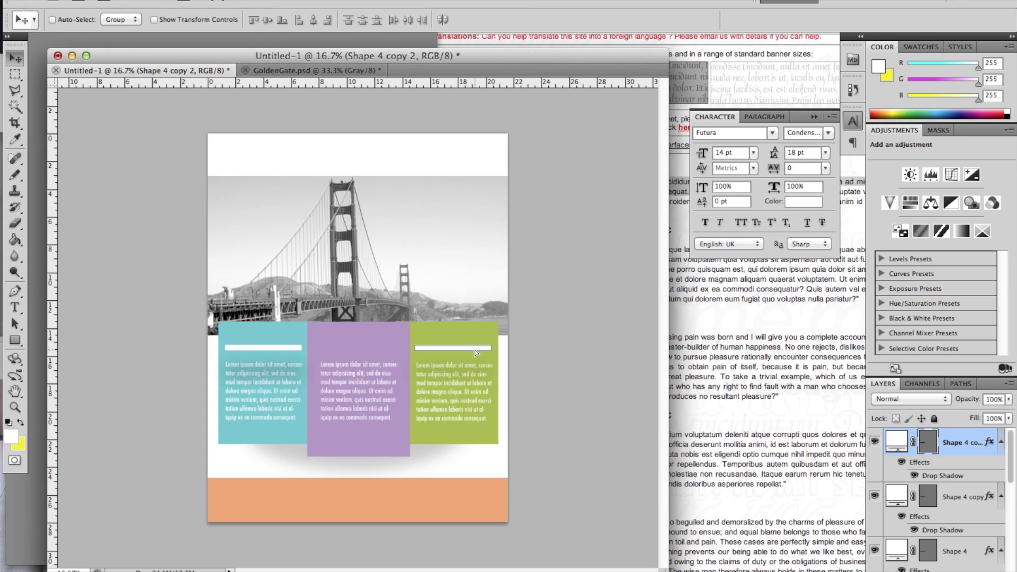
key("alt+bracketleft")
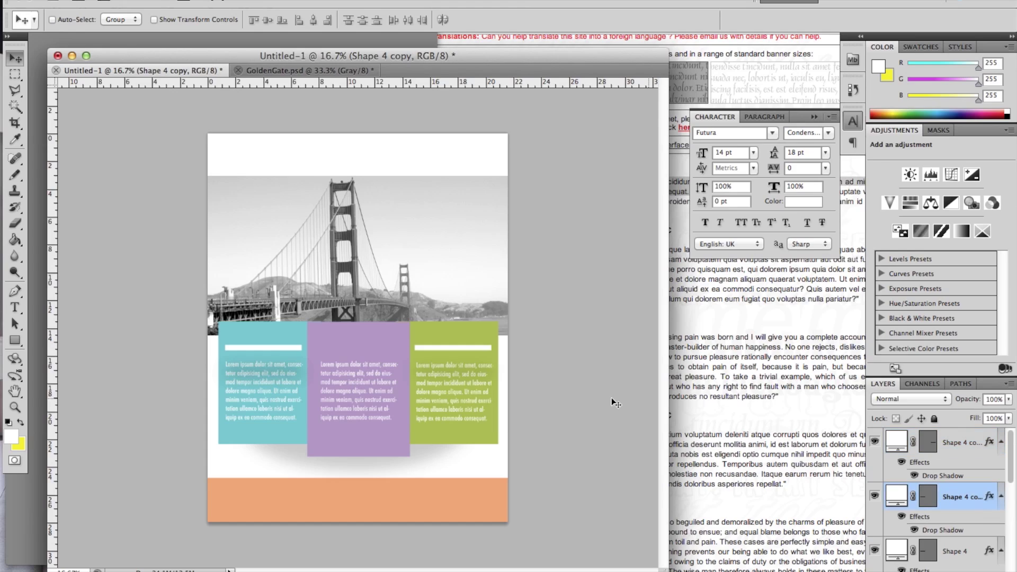
left_click_drag(279, 348, 376, 352)
key("shift+Down")
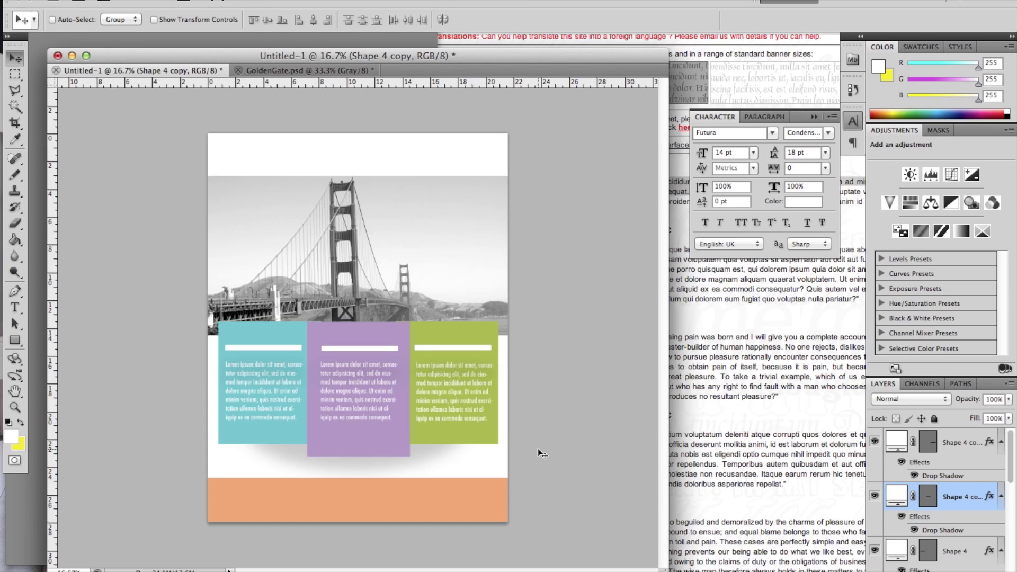
key("shift+Up")
- Select all three white bar layers and scale their height to 50%
left_click(957, 456)
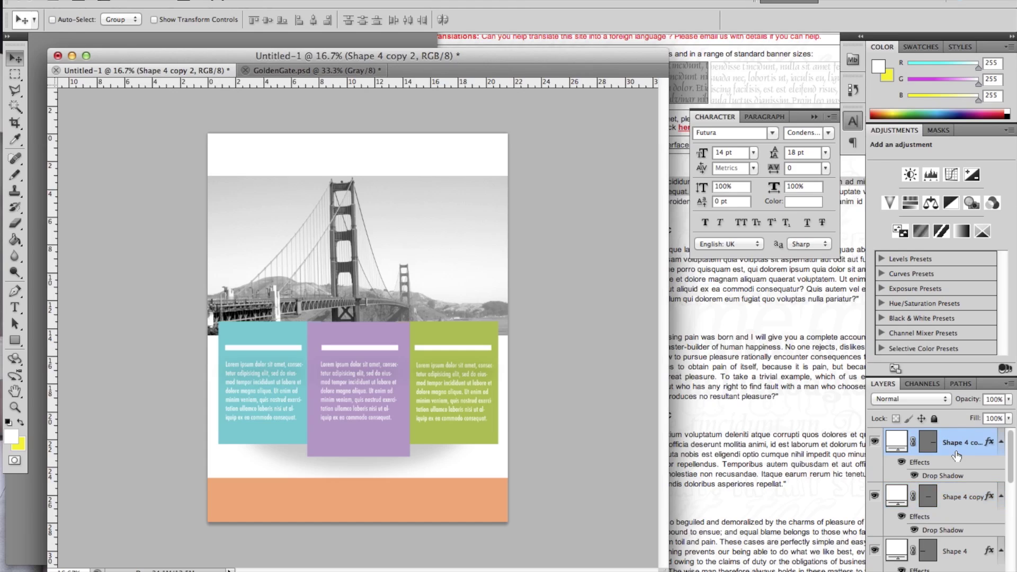
left_click(953, 552, "shift")
key("super+t")
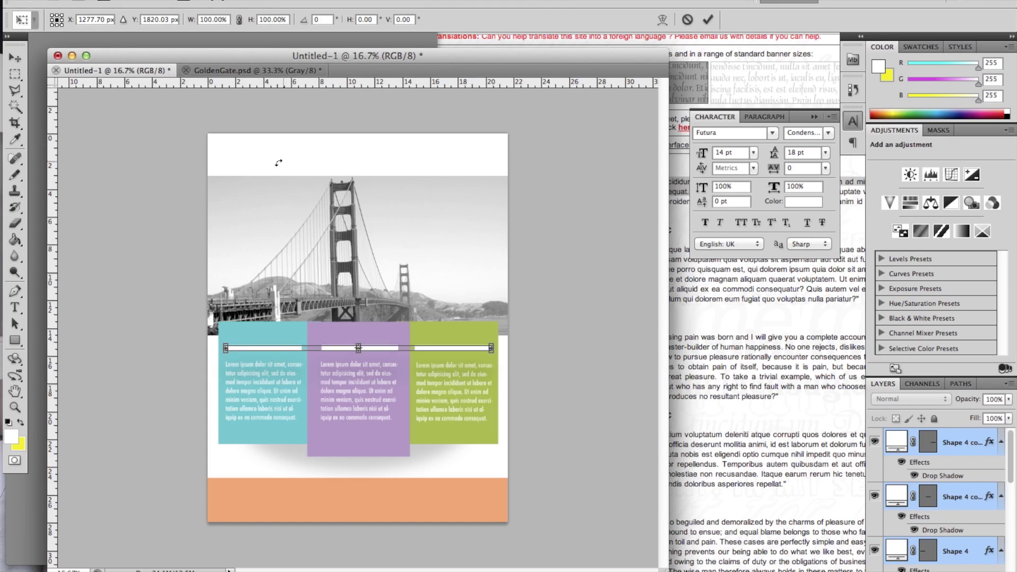
left_click(269, 20)
type("50%")
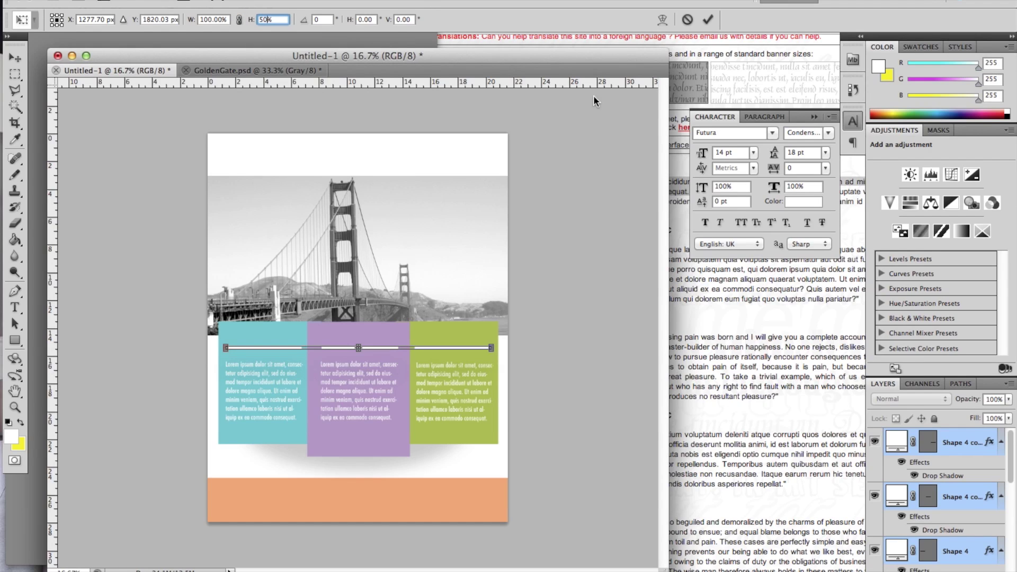
left_click(709, 20)
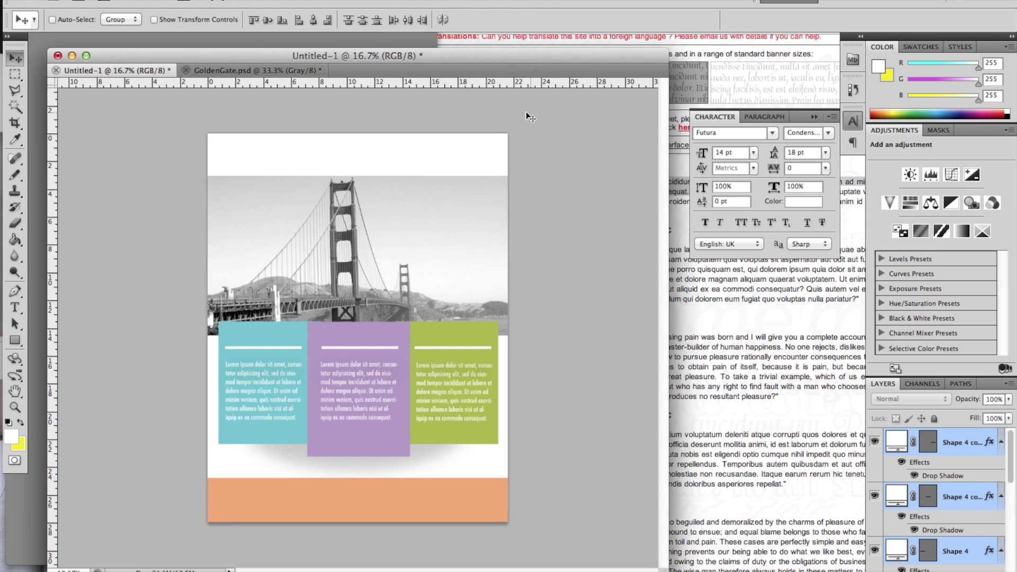
- Nudge the three white bars about 0.4 cm down, closer to the paragraphs
key("shift+Down")
key("shift+Down")
key("shift+Down")
key("shift+Down")
key("shift+Down")
key("shift+Down")
key("shift+Down")
key("shift+Down")
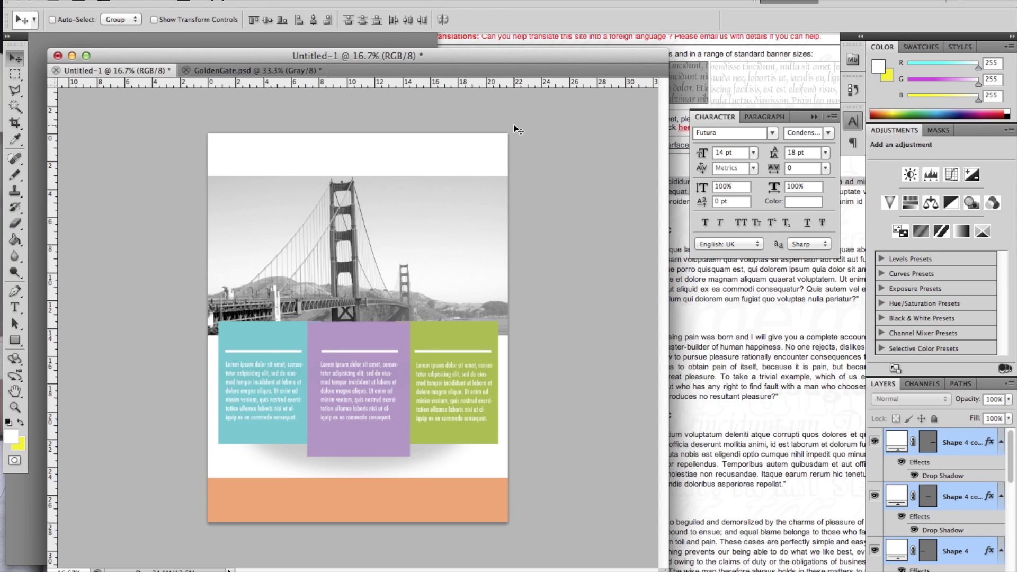
key("shift+Down")
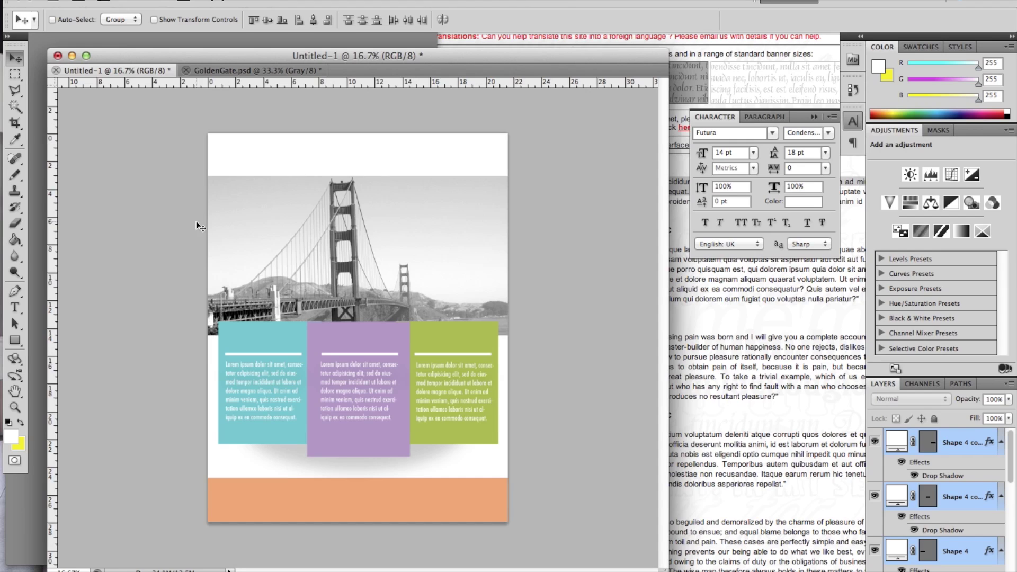
- Add the heading text "FISHERMAN'S WHARF" above the white bar in the turquoise block
left_click(15, 311)
left_click(14, 312)
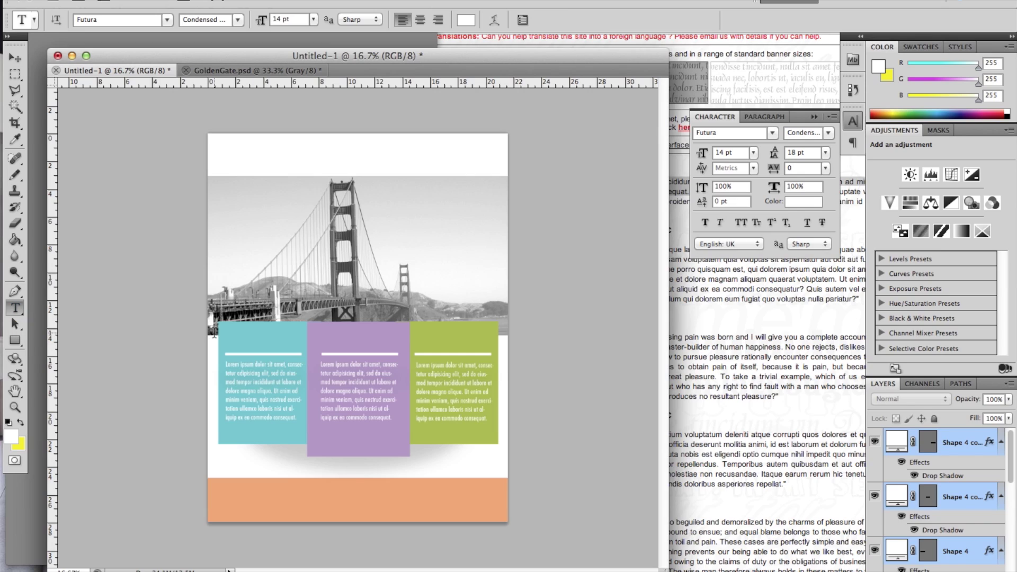
left_click(231, 341)
type("FISHERMAN'S WHARF")
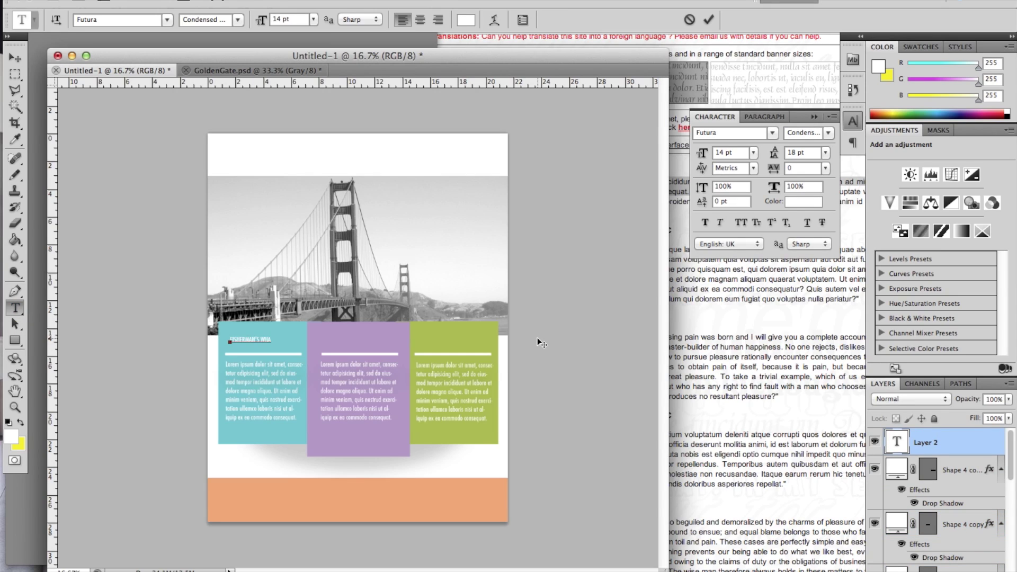
- Set the size of the FISHERMAN'S WHARF heading to 24 pt after trying 30 pt, and commit the text
key("super+a")
left_click(316, 21)
left_click(301, 124)
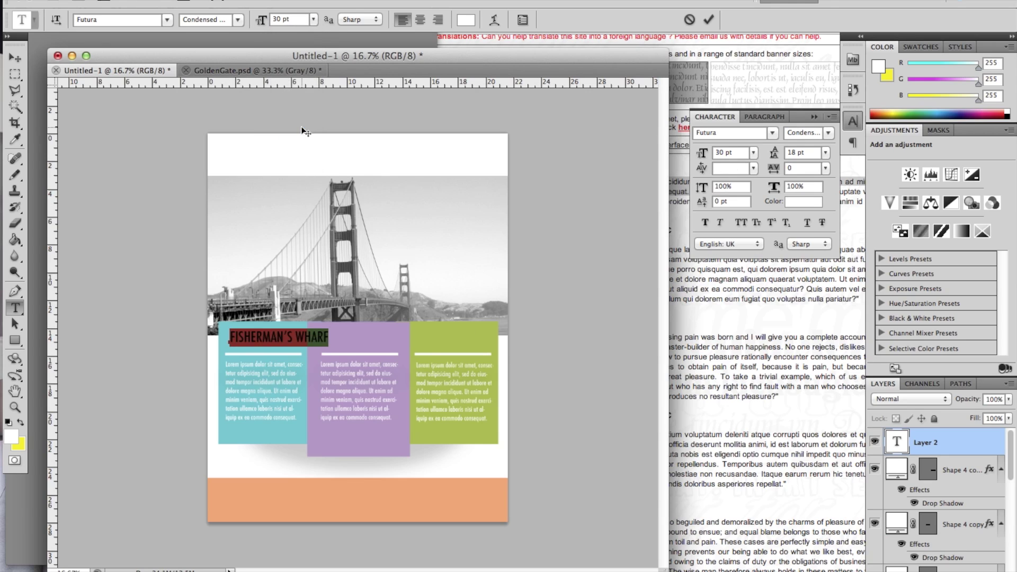
left_click(314, 20)
left_click(300, 122)
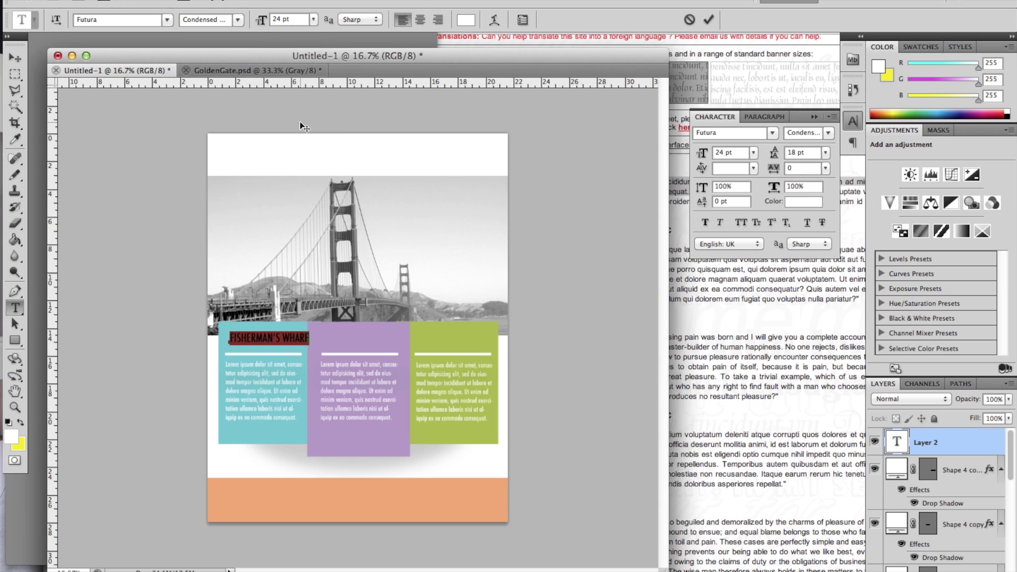
left_click(708, 19)
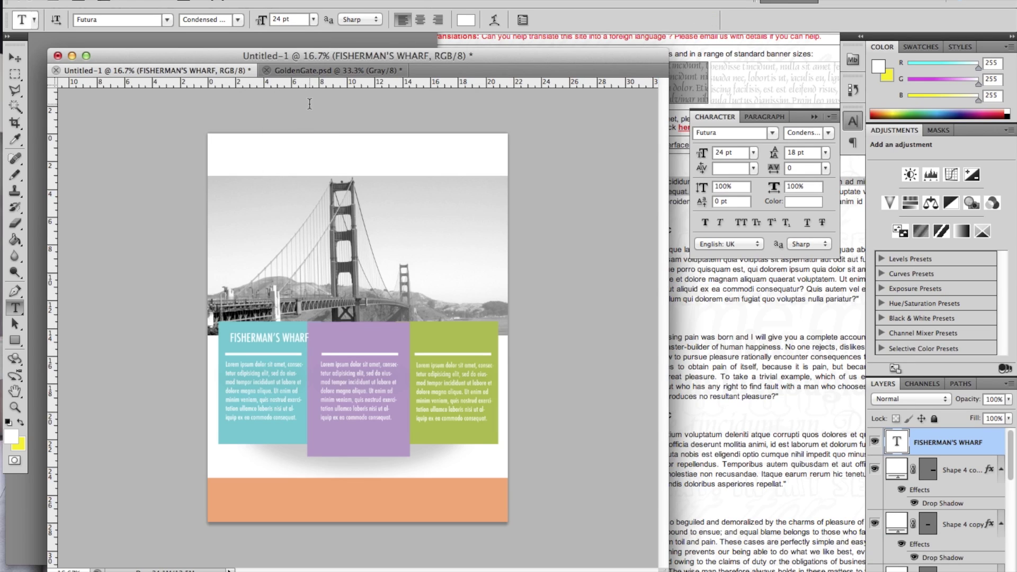
- Nudge the FISHERMAN'S WHARF heading about 0.5 cm left and 0.2 cm down to fit inside the turquoise block
left_click(16, 57)
key("Left")
key("Left")
key("Left")
key("Down")
key("Down")
key("Down")
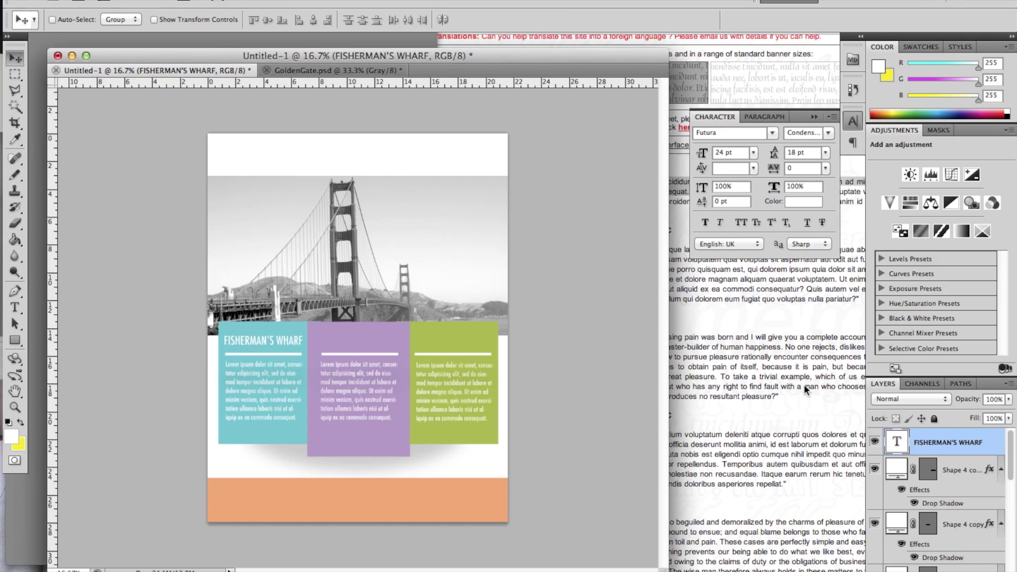
- Duplicate the FISHERMAN'S WHARF heading twice and place the copies above the white bars in the purple and green blocks
left_click_drag(953, 443, 982, 549)
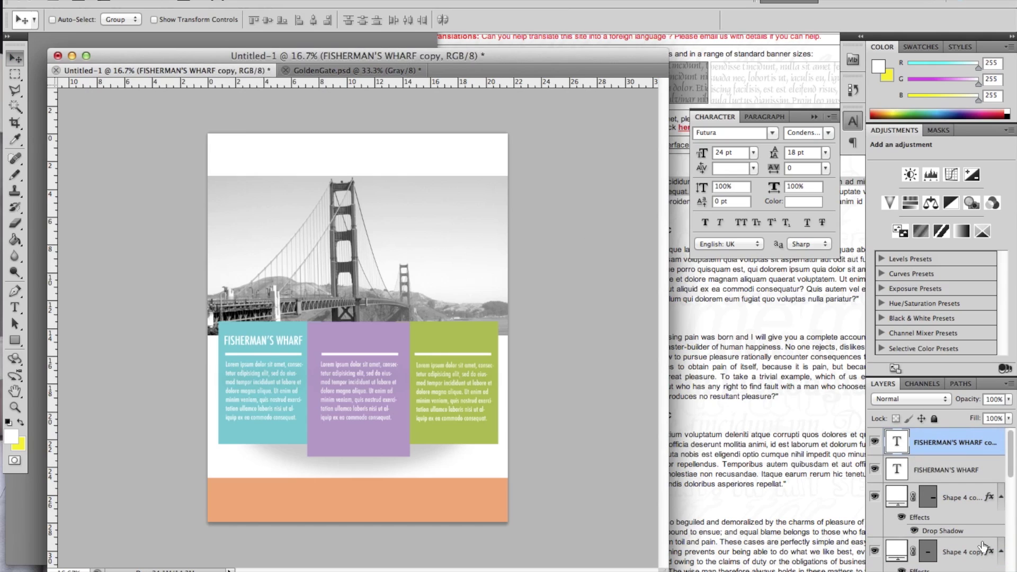
key("ctrl+j")
left_click_drag(299, 341, 386, 346)
left_click(947, 475)
left_click_drag(279, 339, 469, 339)
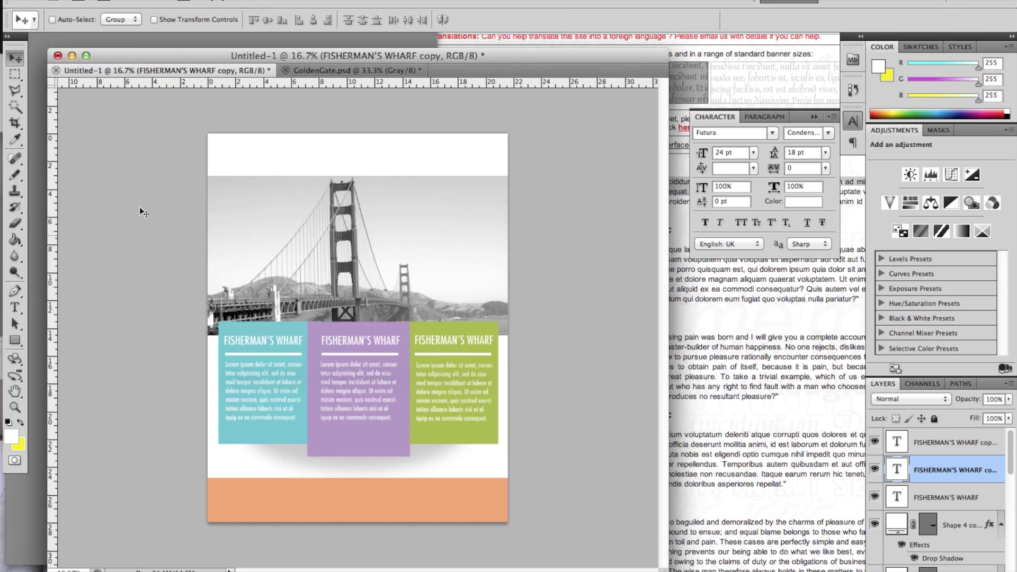
- Replace the heading text in the purple block with "FINANCIAL DISTRICT" and commit it
left_click(15, 307)
triple_click(367, 339)
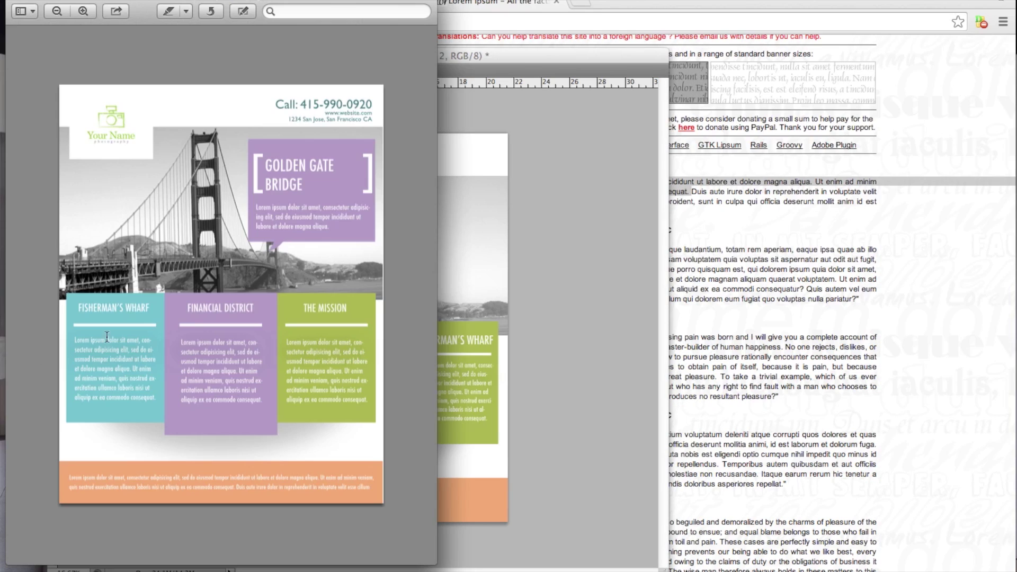
type("FINANCIAL DISTRICT")
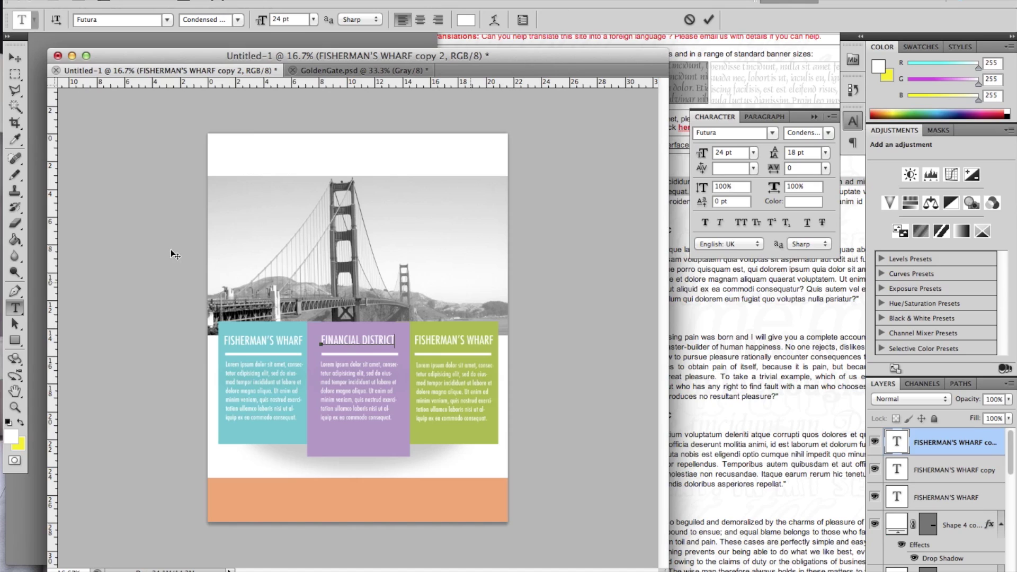
left_click(708, 19)
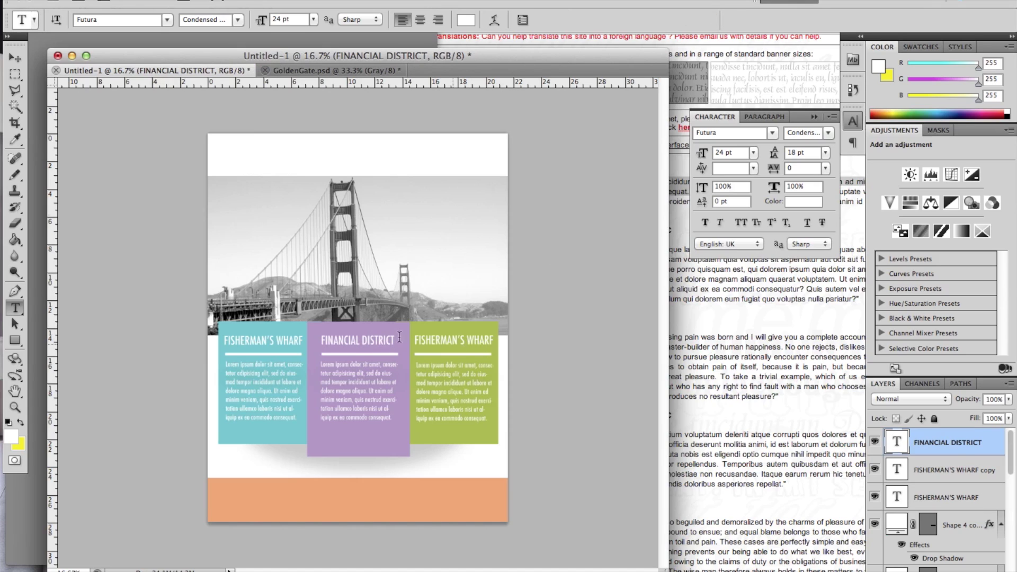
- Replace the heading text in the green block with "THE MISSIONS" and commit it
left_click_drag(414, 340, 494, 341)
type("IHE")
type(" MISSIONS")
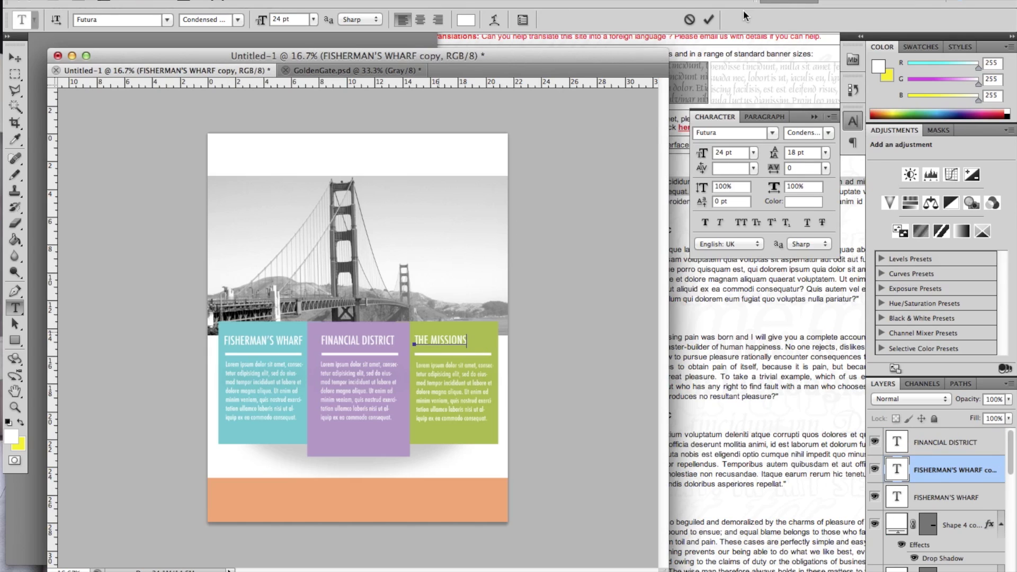
left_click(707, 21)
- Nudge the THE MISSIONS heading about 0.8 cm right to center it in the green block
left_click(16, 58)
key("shift+Right")
key("shift+Right")
key("shift+Right")
key("shift+Right")
key("shift+Right")
key("shift+Right")
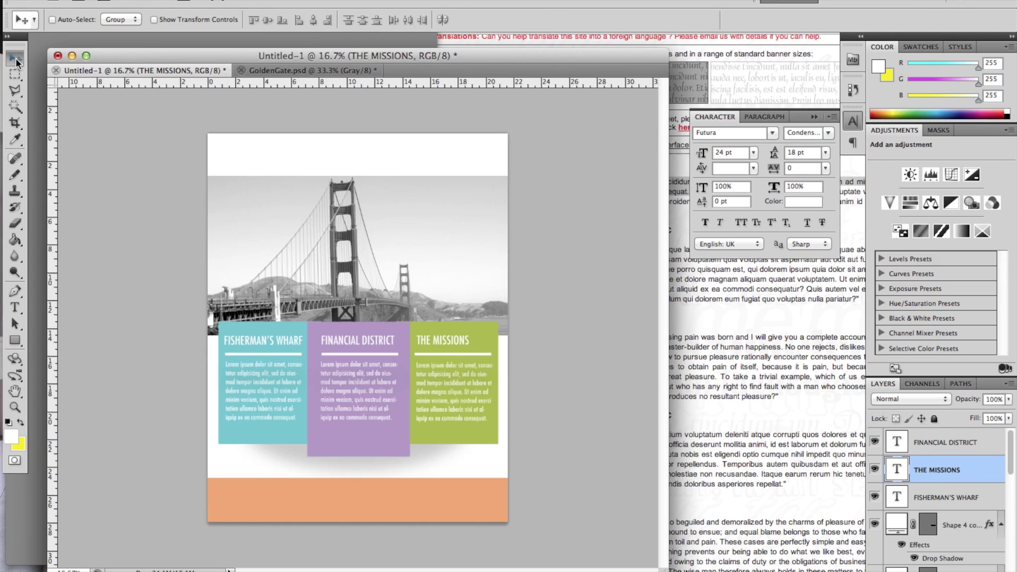
key("shift+Right")
key("shift+Right")
key("shift+Right")
key("shift+Right")
key("shift+Right")
key("shift+Right")
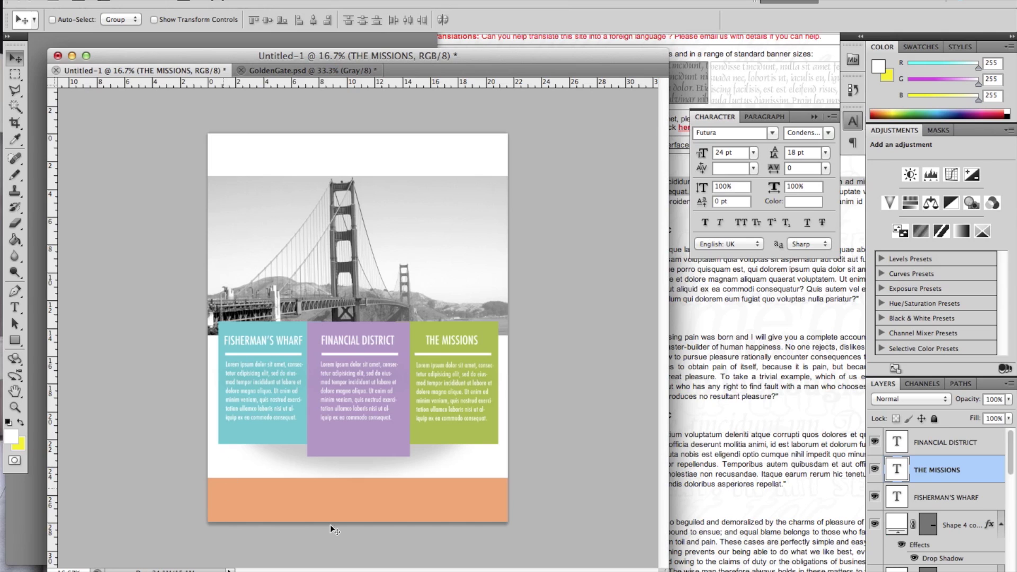
- Add a text box about 19.5 by 1.5 cm in the orange footer, filled with the Lorem ipsum passage, and select all its text
left_click(733, 404)
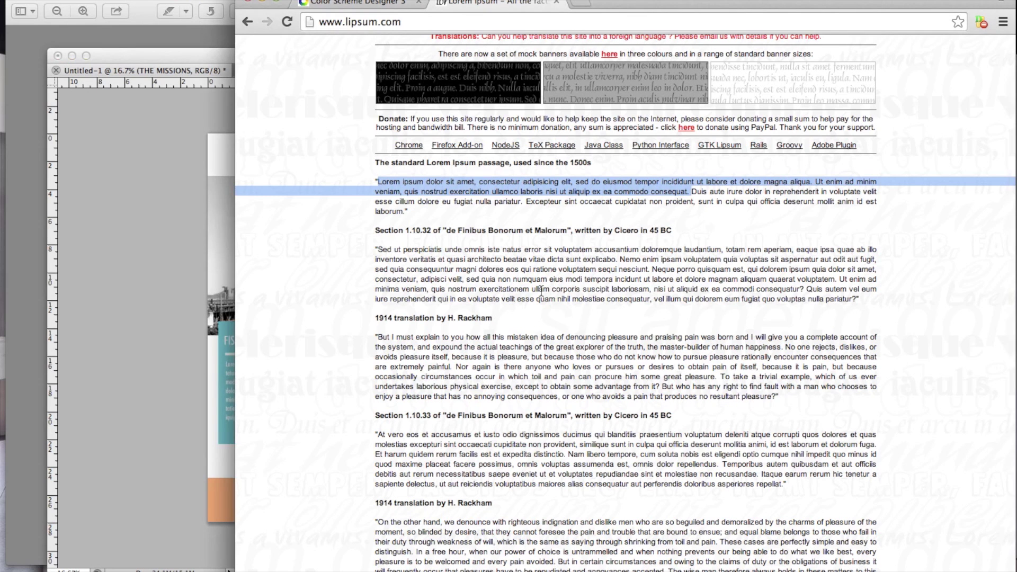
left_click(129, 304)
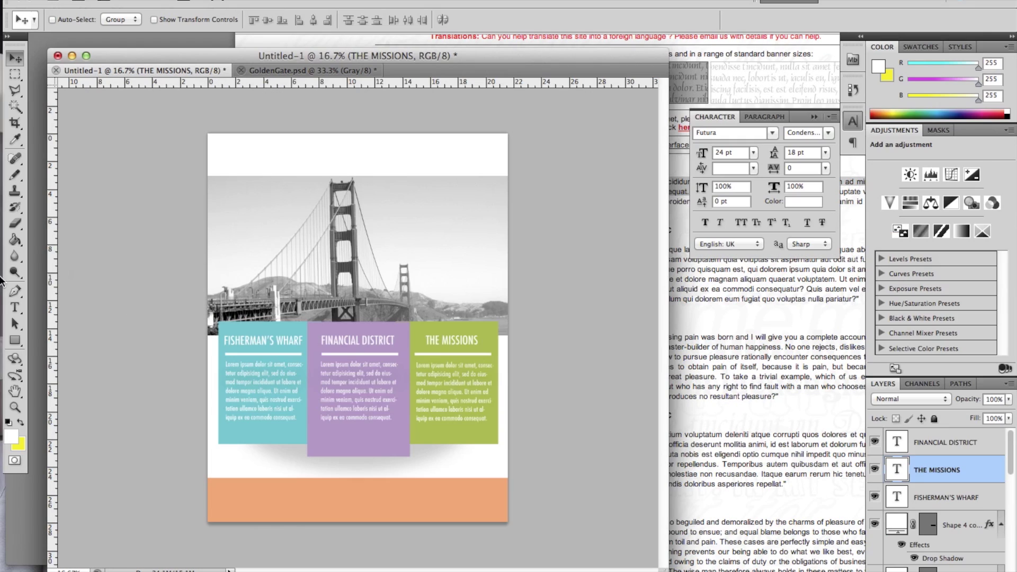
left_click(15, 307)
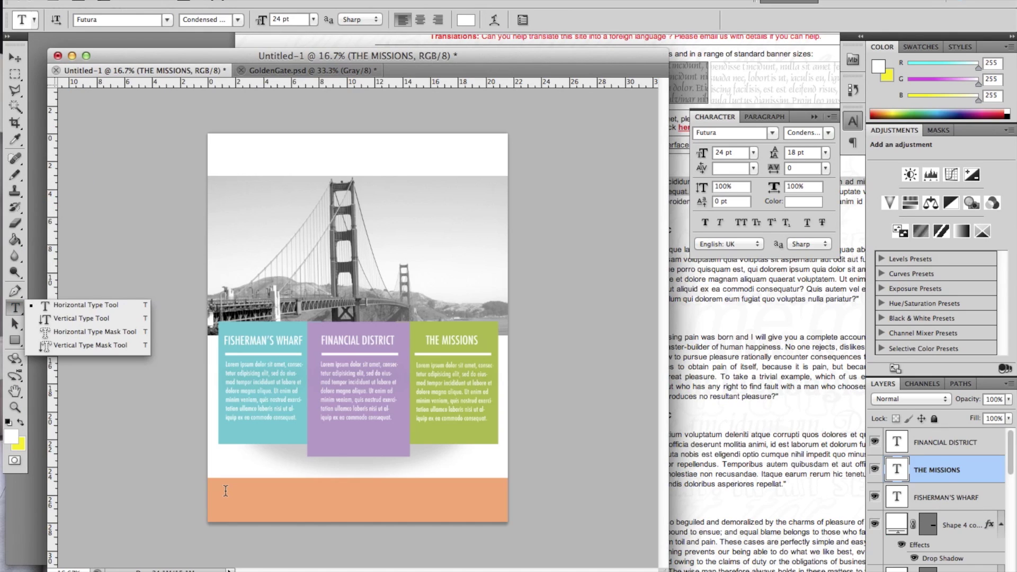
left_click_drag(225, 490, 496, 510)
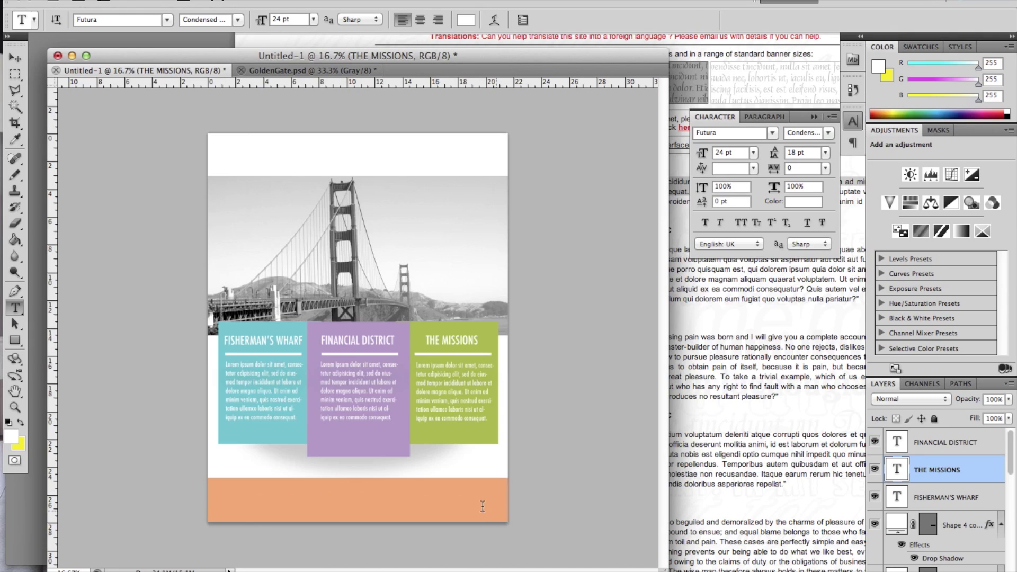
type("Lorem ipsum dolor sit amet, consectetur adipisicing elit, sed do eiusmod tempor incididunt ut labore et dolore magna aliqua. Ut enim ad minim")
key("super+a")
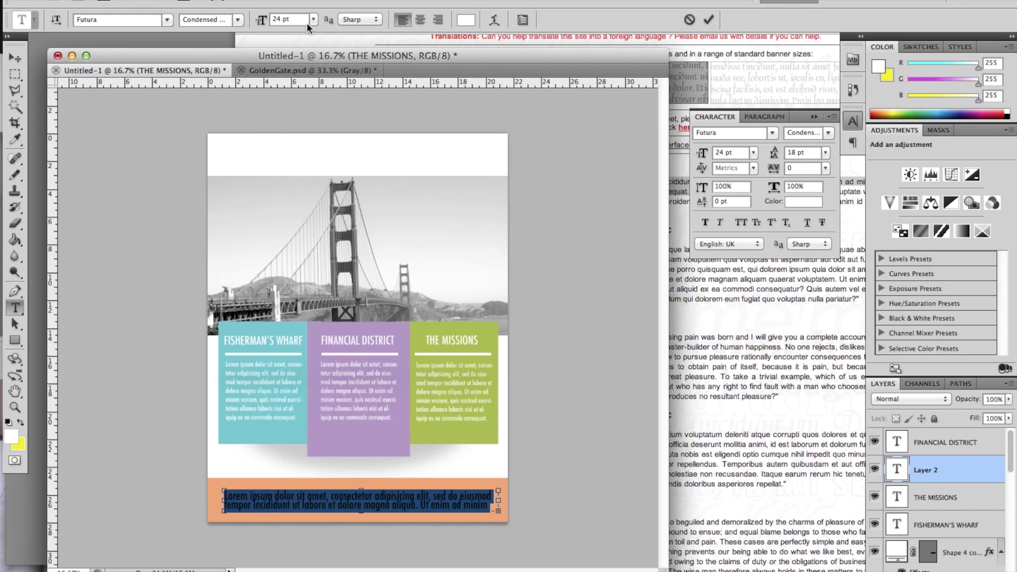
- Set the footer paragraph's font size to 14 pt and commit the text
left_click(313, 22)
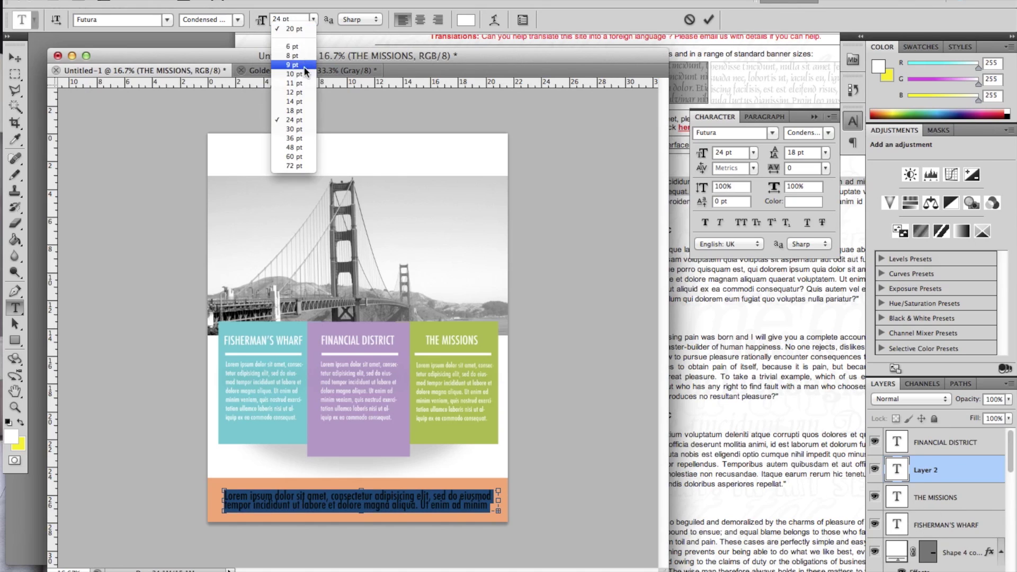
left_click(299, 101)
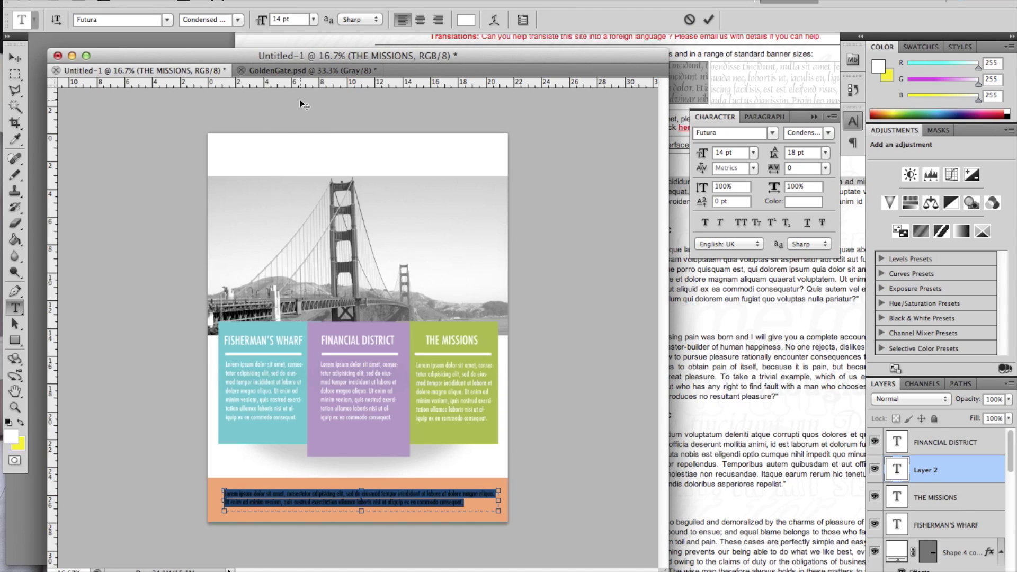
left_click(709, 19)
- Draw a rectangle about 8 by 6 cm over the sky beside the bridge tower and fill it with the middle block's purple
left_click(15, 341)
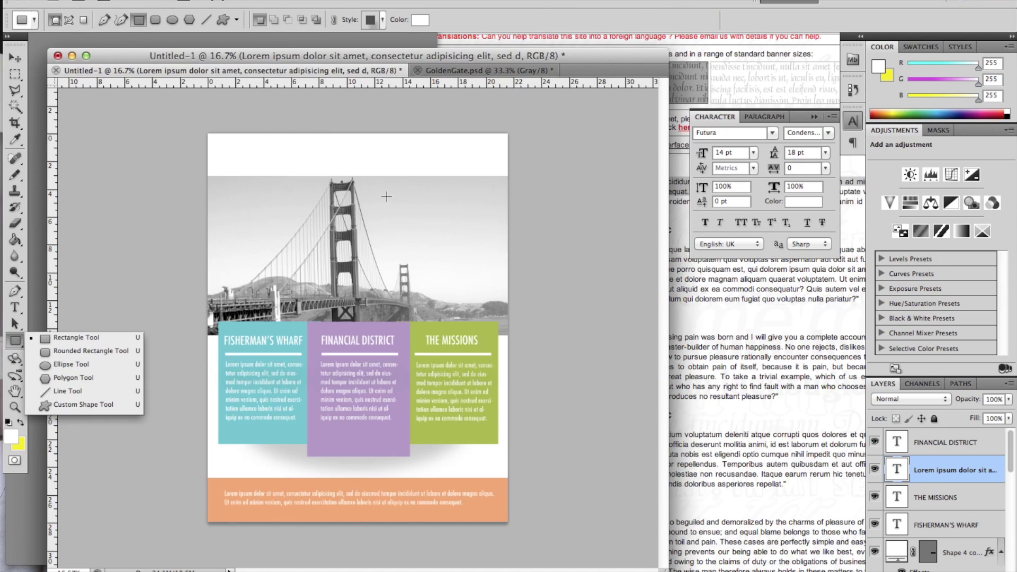
left_click_drag(383, 199, 495, 282)
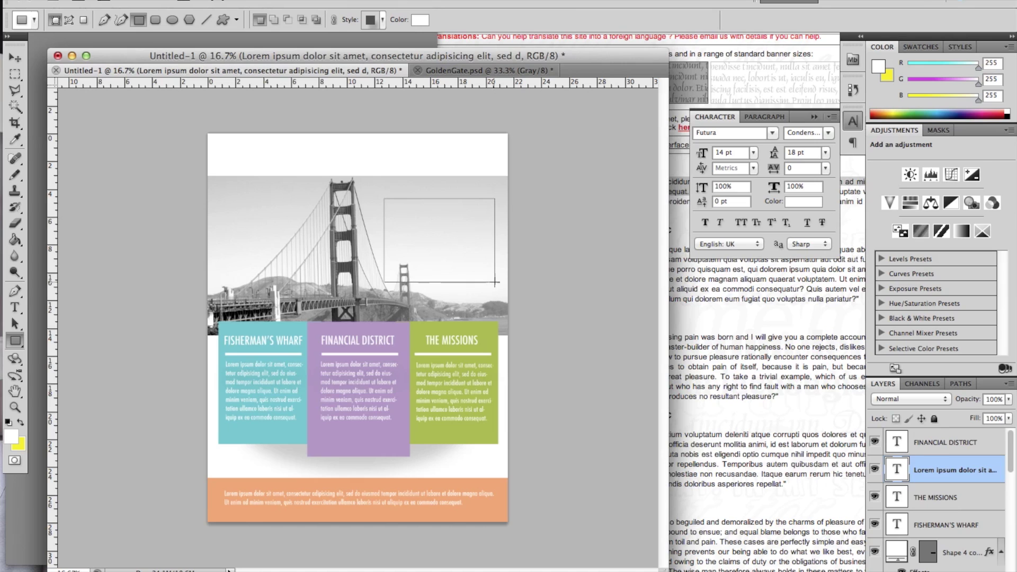
double_click(897, 468)
left_click_drag(347, 314, 347, 393)
left_click(317, 333)
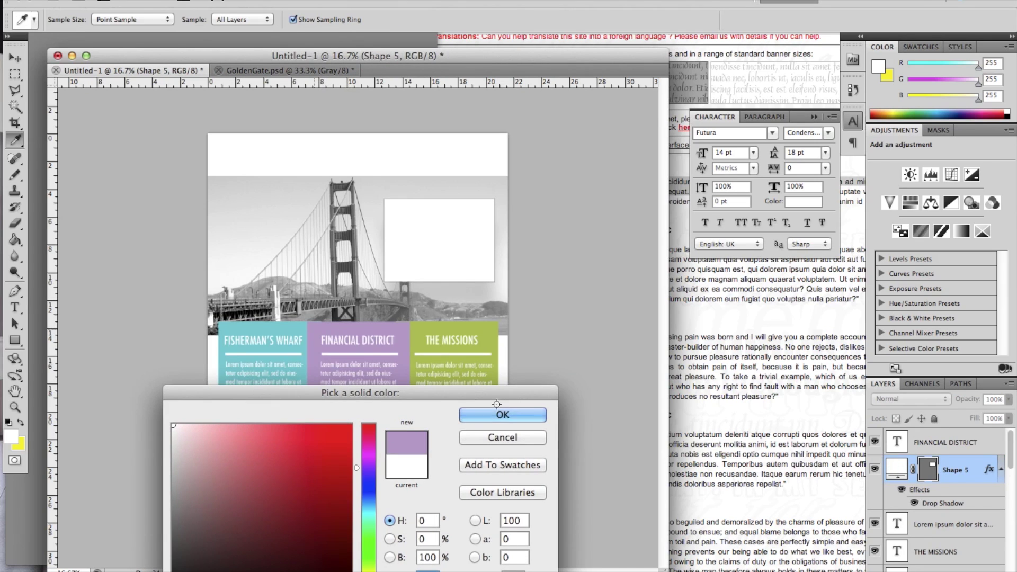
left_click(499, 415)
- Check the callout in the reference flyer and choose the oval speech bubble for the Custom Shape tool
left_click(41, 296)
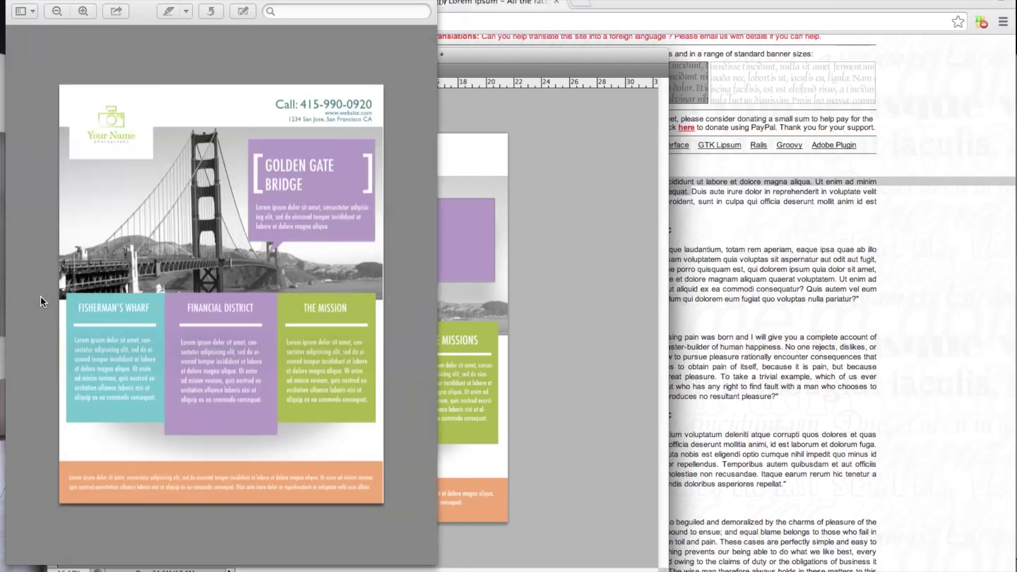
left_click(498, 271)
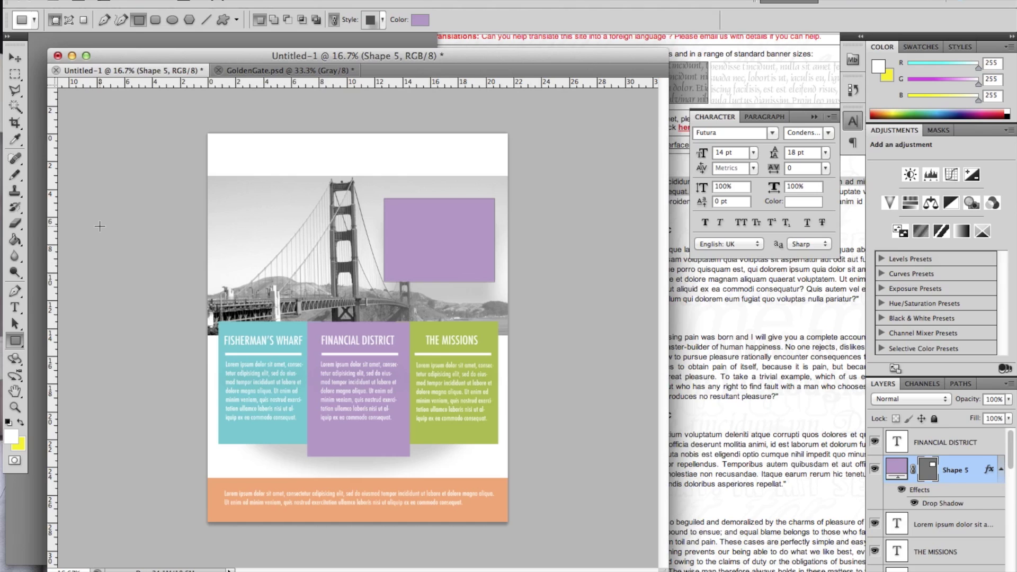
left_click(35, 225)
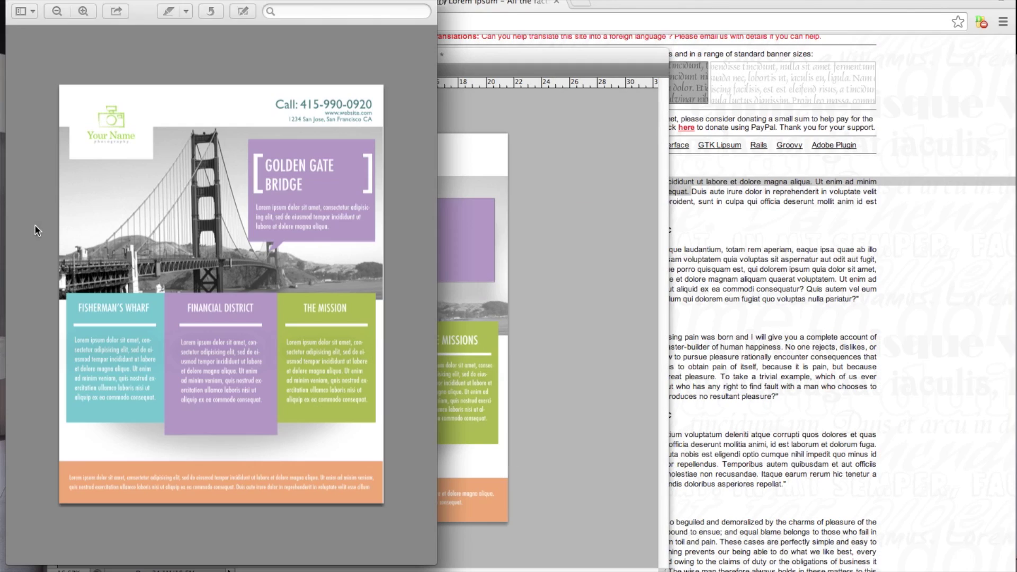
left_click(510, 252)
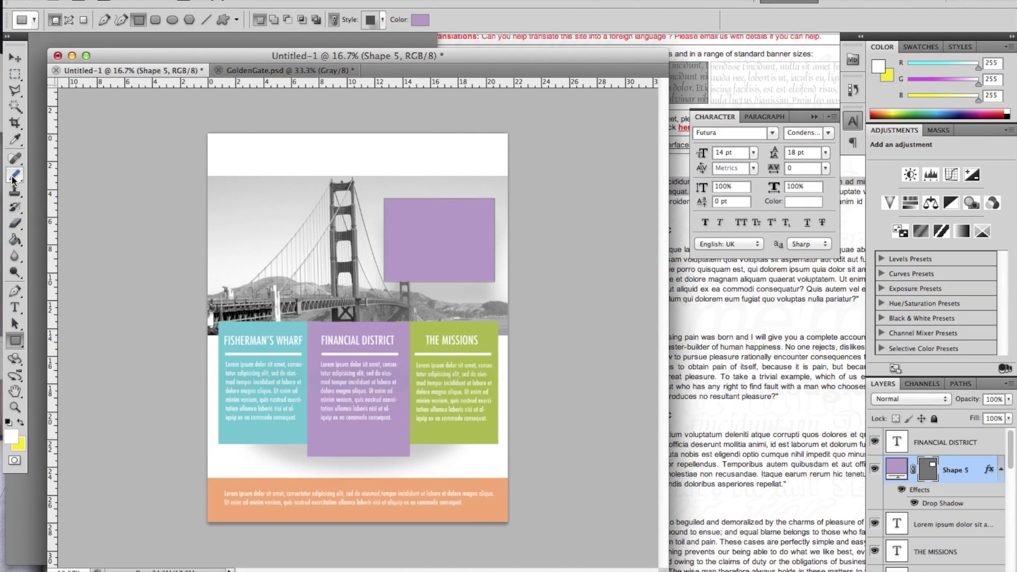
left_click(237, 21)
left_click(222, 19)
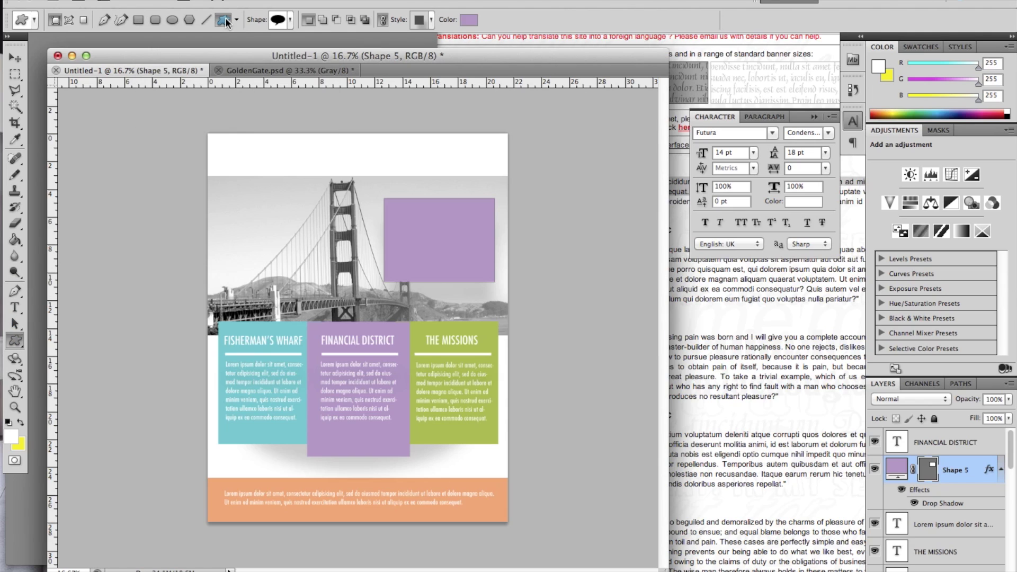
left_click(281, 21)
double_click(312, 63)
- Set the foreground color to the purple sampled from the callout rectangle
left_click(10, 438)
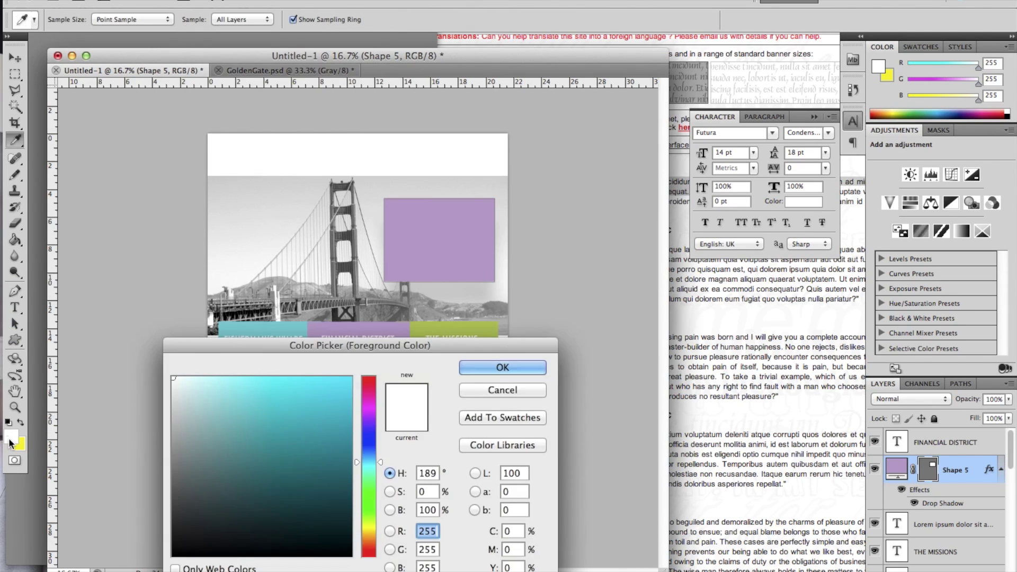
left_click(401, 284)
key("Return")
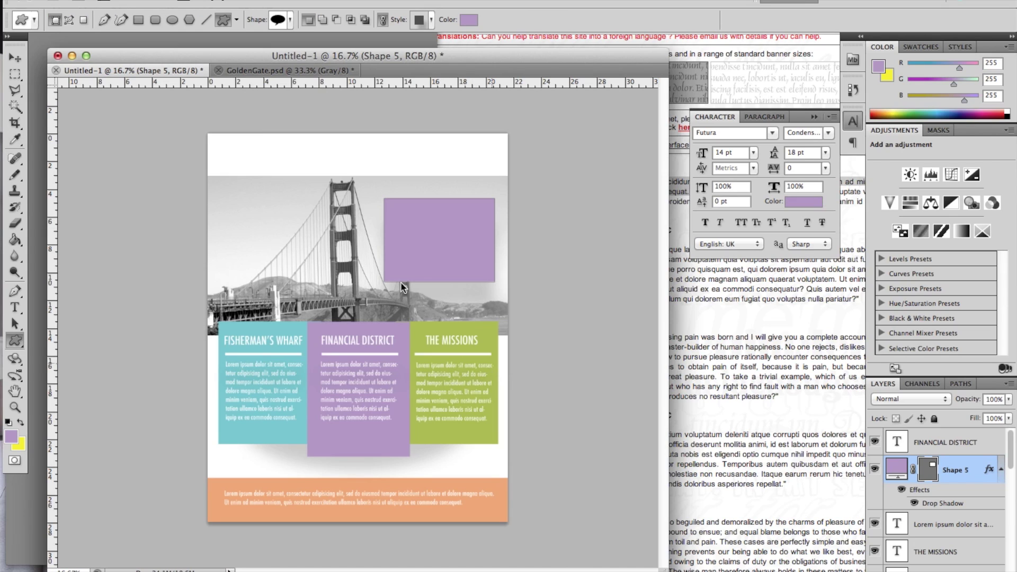
- Draw a speech bubble about 3.5 cm wide and place it behind the purple callout rectangle so only its tail sticks out below
left_click_drag(394, 233, 443, 284)
key("v")
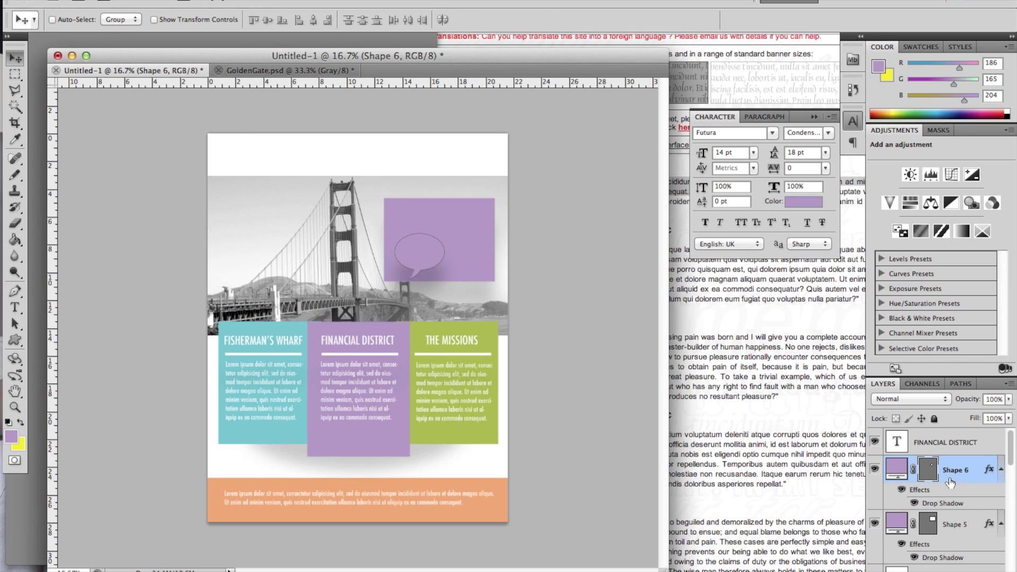
left_click_drag(953, 480, 923, 549)
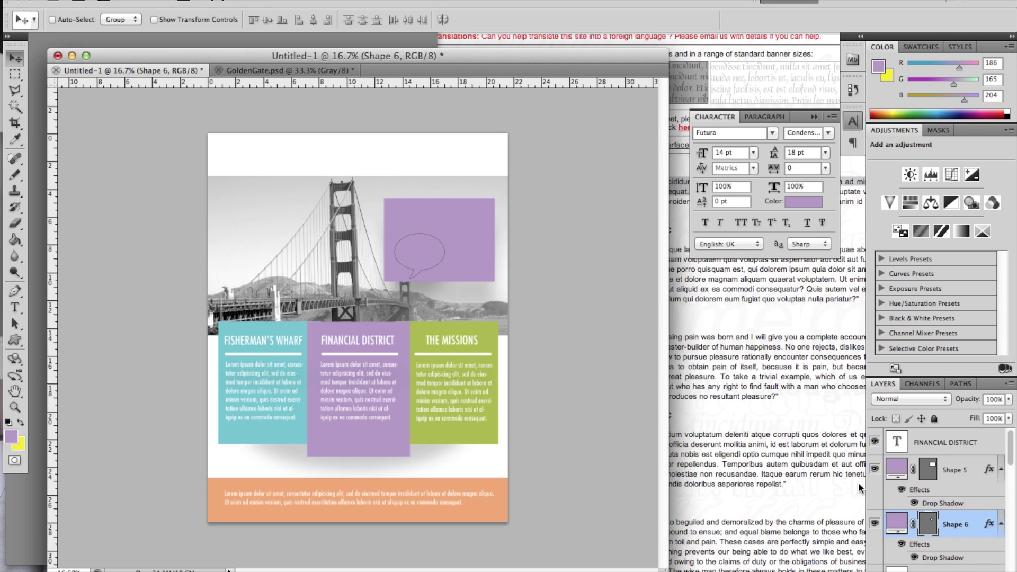
left_click_drag(430, 261, 423, 271)
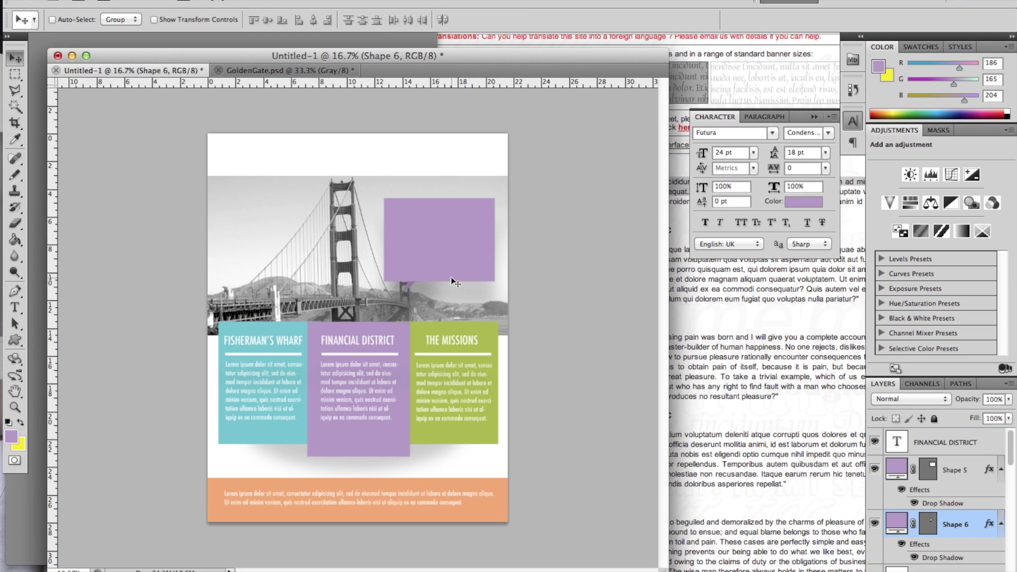
- Turn off the Drop Shadow effect of the purple callout rectangle
left_click(953, 470)
right_click(900, 503)
left_click(911, 530)
left_click(610, 155)
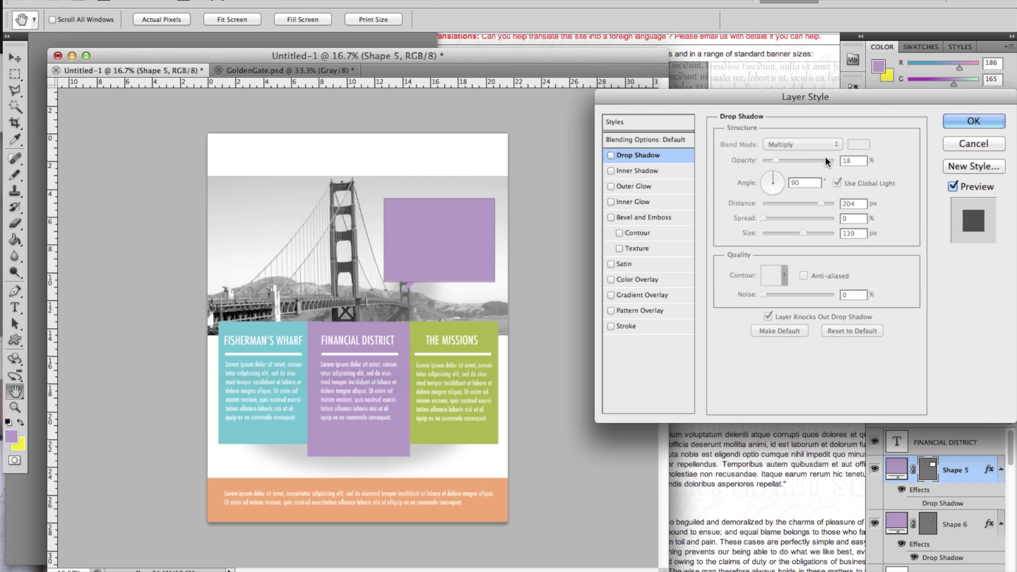
left_click(973, 121)
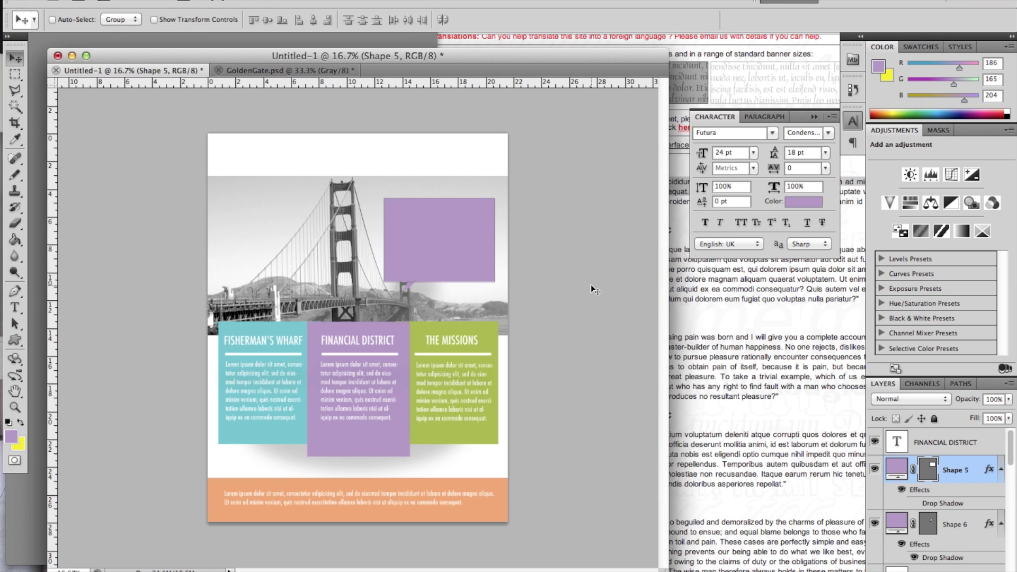
- Enlarge the speech bubble behind the callout to 134.38% width and 126.48% height with Free Transform
key("alt+bracketright")
key("alt+bracketleft")
key("alt+bracketleft")
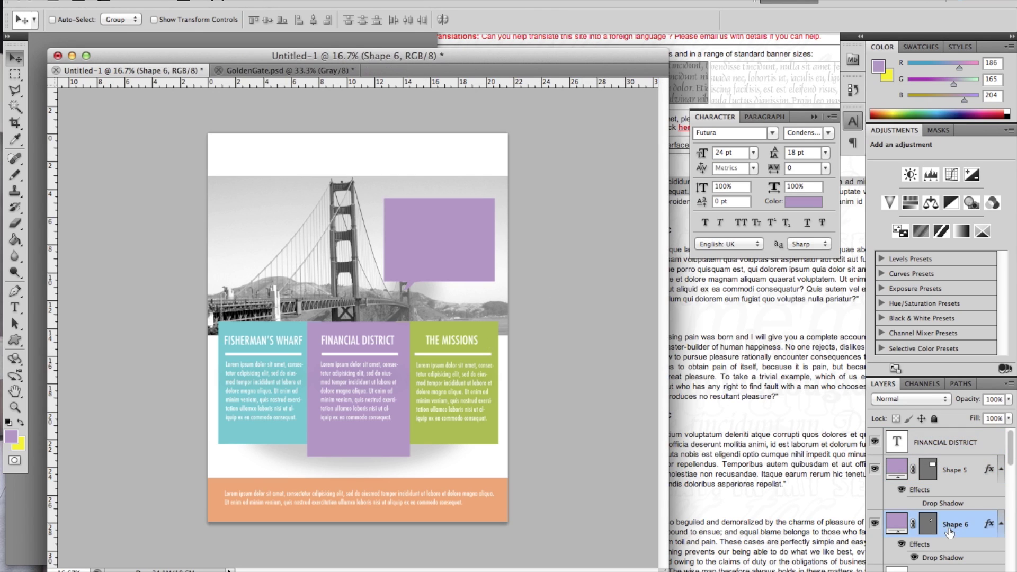
key("ctrl+t")
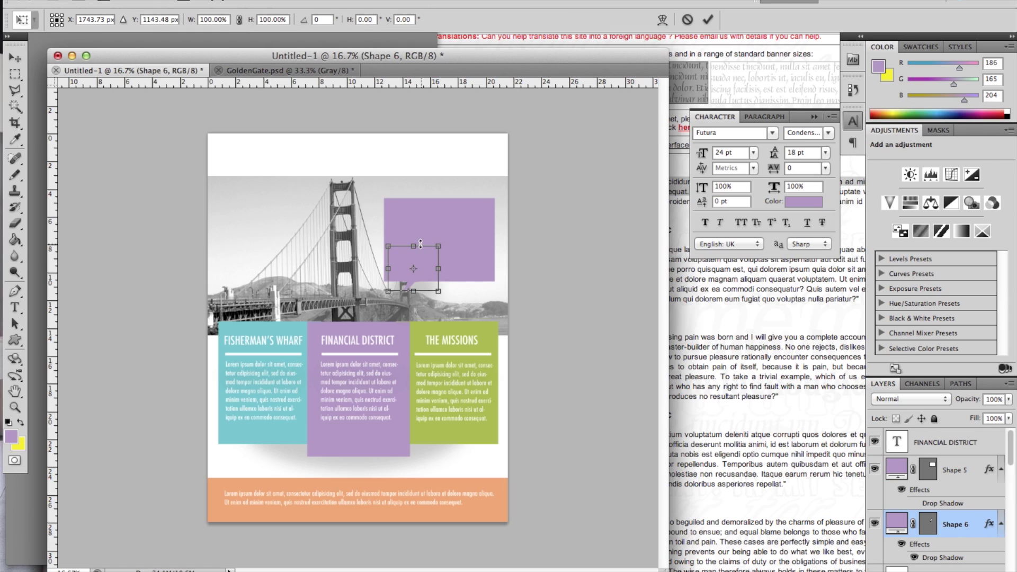
left_click_drag(443, 271, 422, 234)
left_click_drag(441, 274, 440, 280)
- Nudge the enlarged speech bubble slightly up so its tail meets the callout's lower edge, and commit the transform
key("Up")
key("Up")
key("Up")
key("Up")
key("Up")
key("Up")
key("Up")
key("Up")
key("Up")
key("Up")
key("Up")
key("Up")
key("Up")
key("Up")
key("Up")
key("Up")
key("Up")
key("Up")
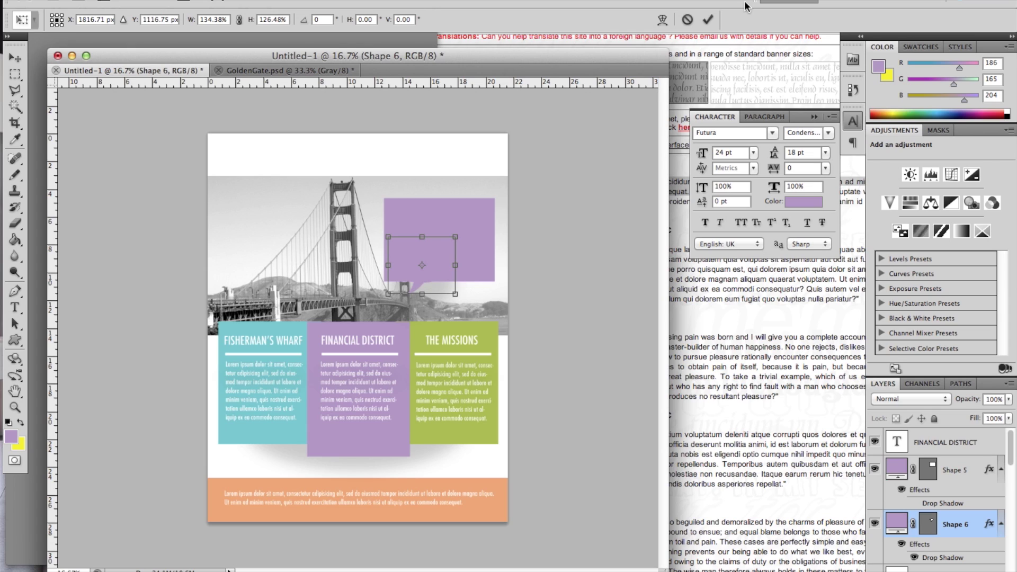
left_click(707, 20)
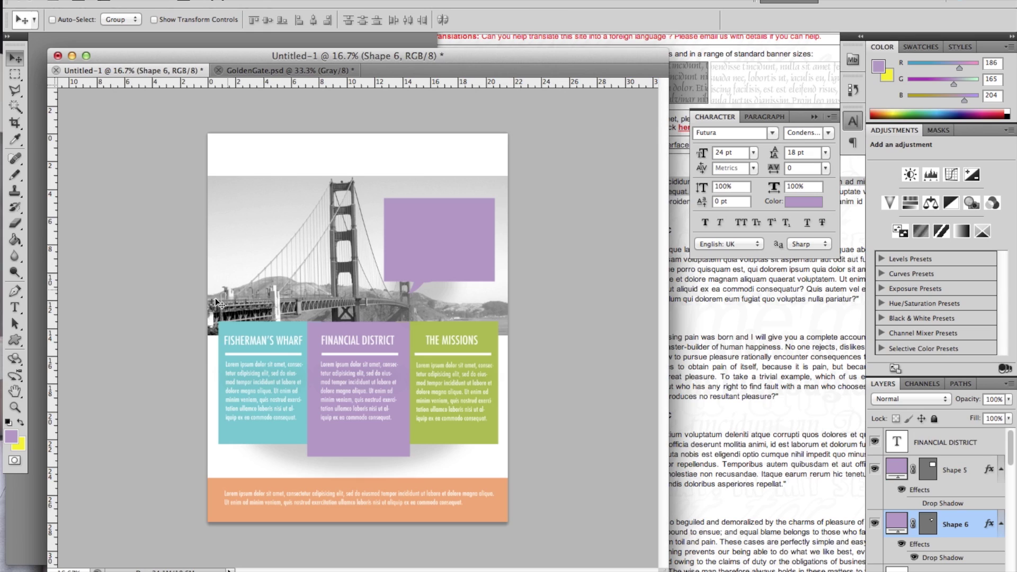
- Duplicate the FINANCIAL DISTRICT title, move the copy into the purple callout and replace its text with GOLDEN GATE BRIDGE
left_click(948, 447)
key("super+j")
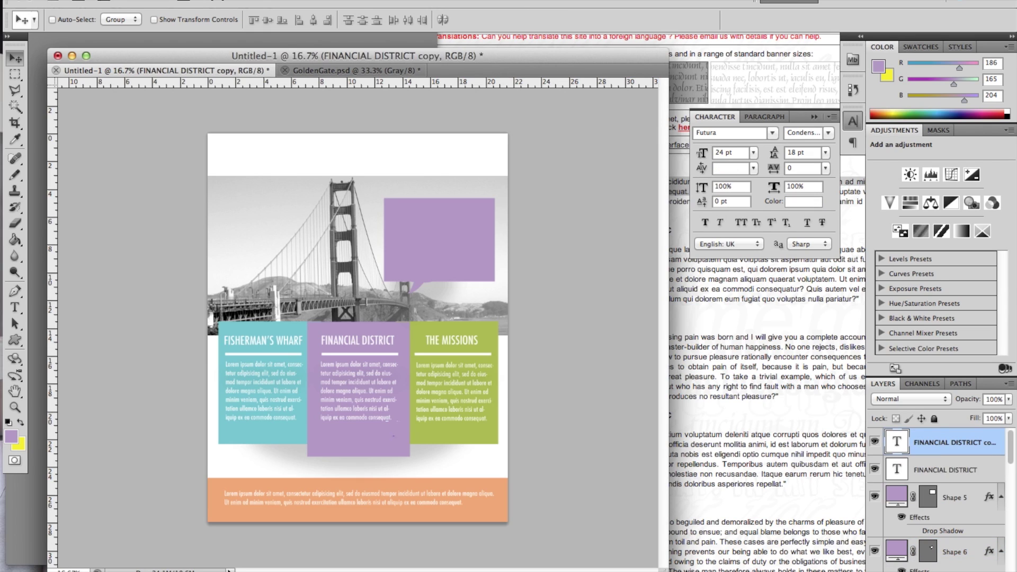
left_click_drag(280, 344, 471, 223)
left_click(14, 308)
type("GOLDEN GATE ")
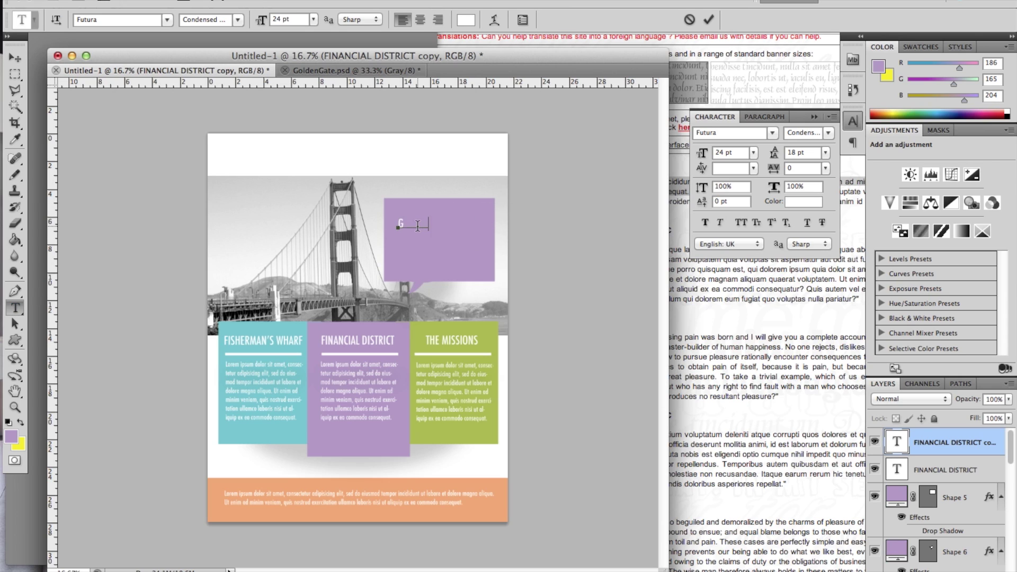
type("BRIDGE")
- Set the leading of the GOLDEN GATE BRIDGE title to 30 pt
key("ctrl+a")
left_click(824, 152)
left_click(813, 259)
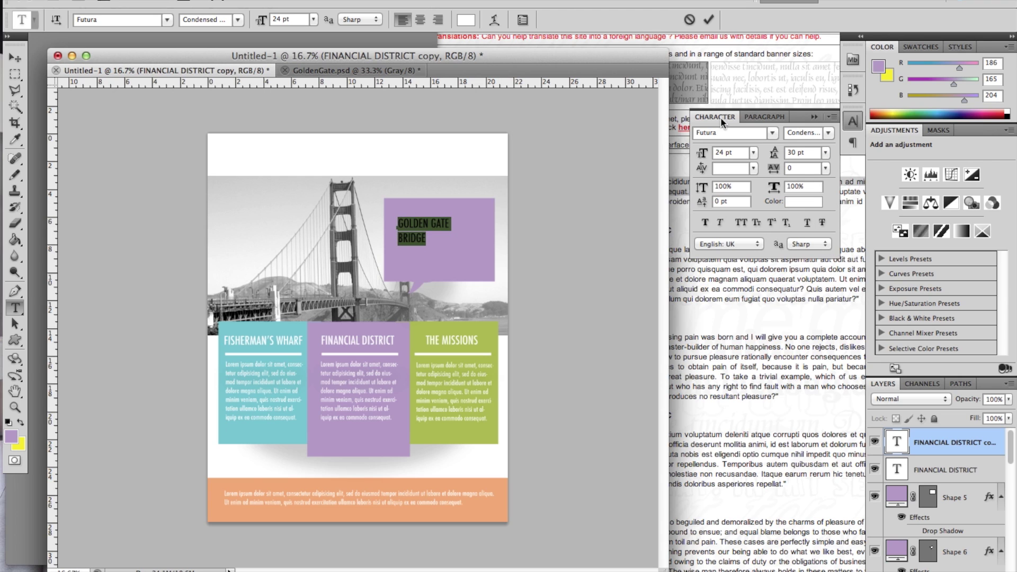
left_click(708, 19)
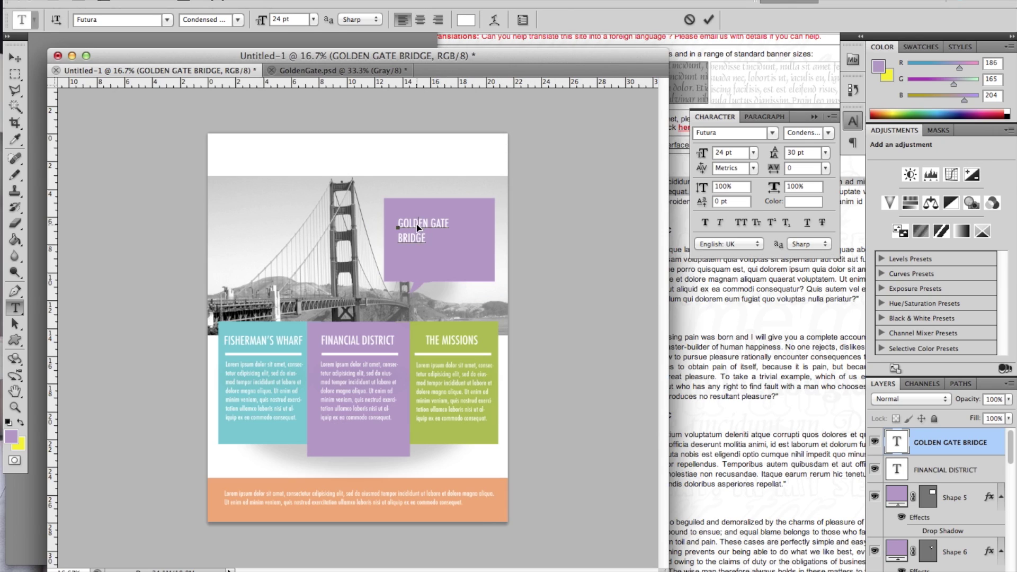
- Set the font size of the GOLDEN GATE BRIDGE title to 30 pt
left_click(416, 224)
key("ctrl+a")
left_click(313, 20)
left_click(294, 132)
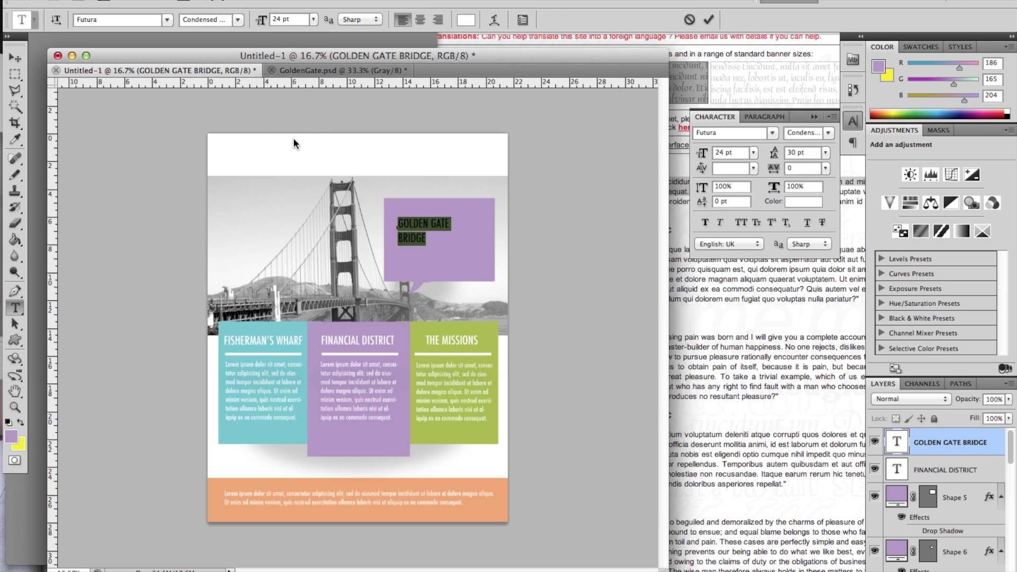
left_click(313, 20)
left_click(290, 133)
left_click(311, 20)
left_click(294, 119)
left_click(708, 20)
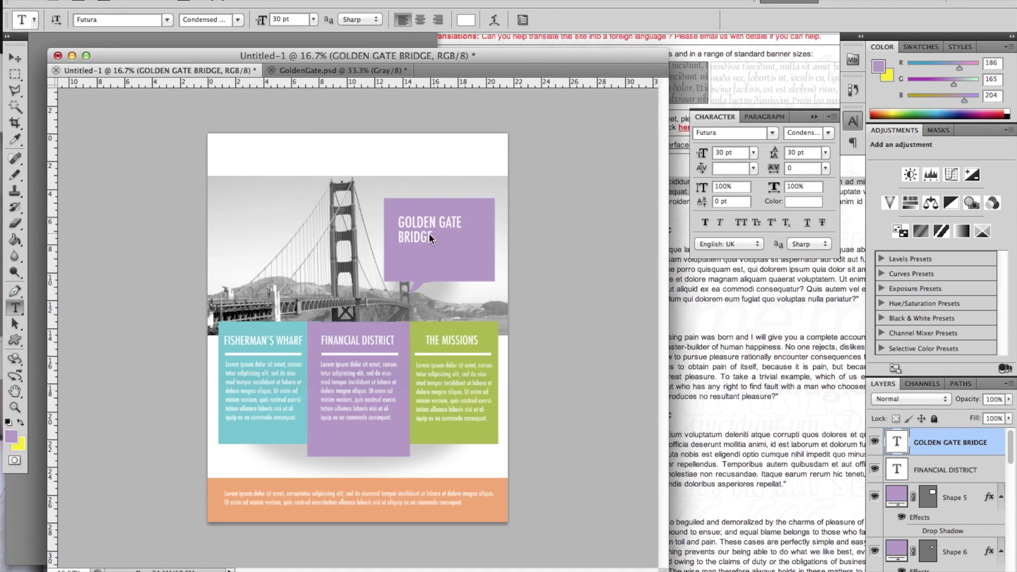
- Add a large pair of square brackets separated by spaces as new text in the callout and move it around the GOLDEN GATE BRIDGE title
left_click(391, 271)
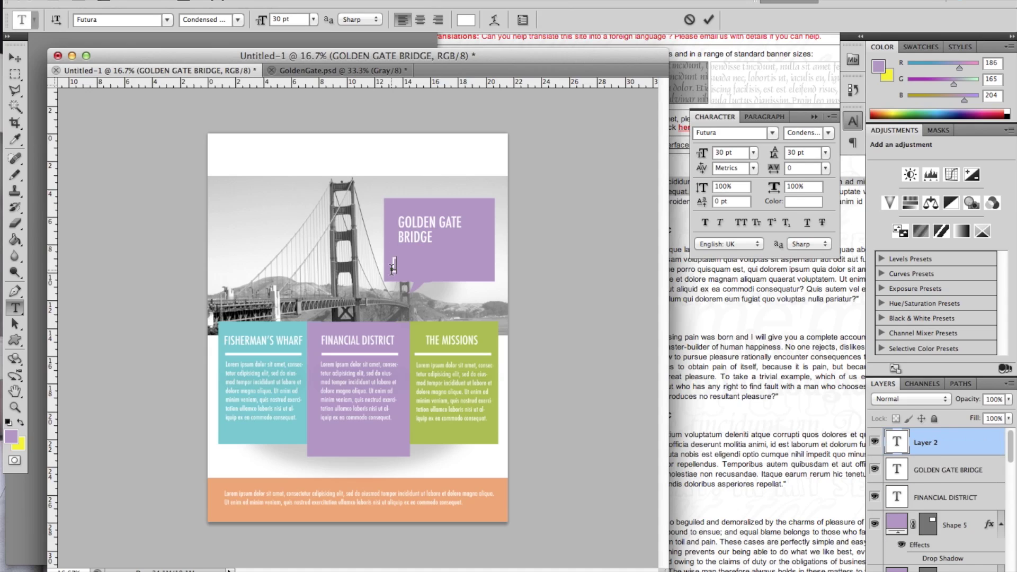
key("ctrl+a")
left_click(313, 19)
left_click(302, 161)
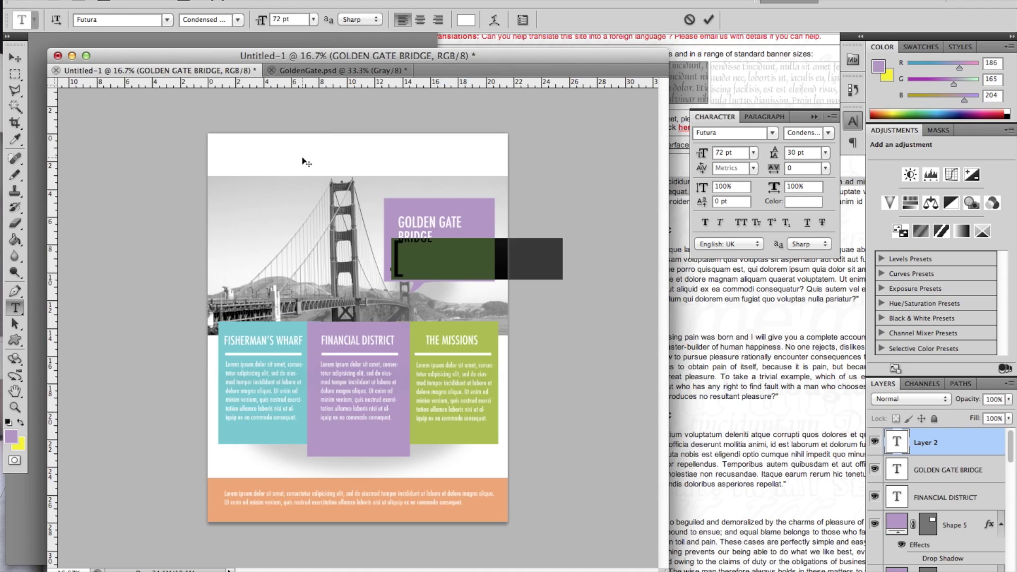
left_click(313, 19)
left_click(294, 148)
left_click(708, 20)
key("v")
left_click_drag(397, 242, 529, 233)
- Set the bracket text to 72 pt and delete spaces between the brackets until the closing one fits inside the callout
left_click(15, 307)
left_click(313, 19)
left_click(293, 162)
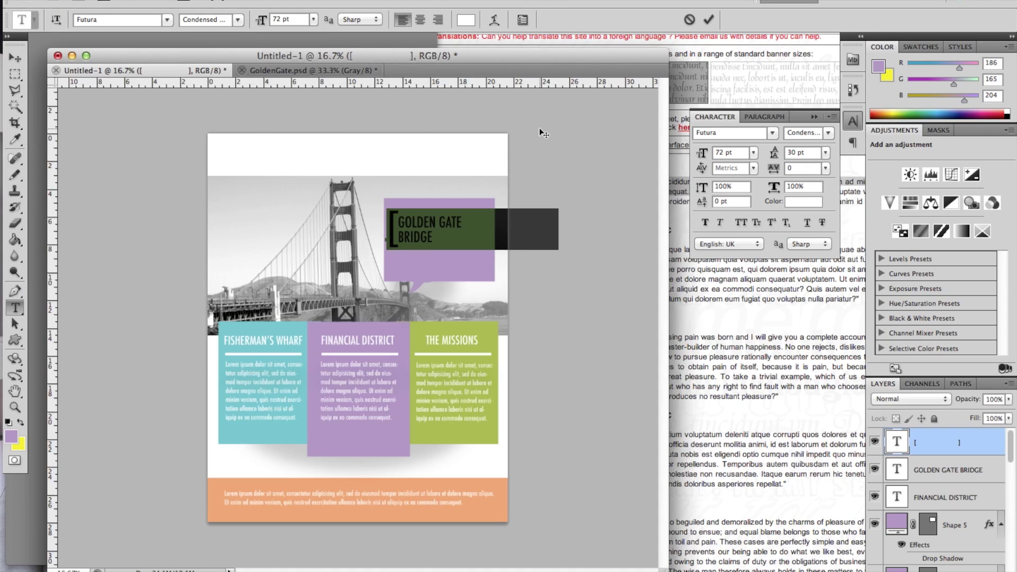
left_click(707, 19)
left_click(482, 238)
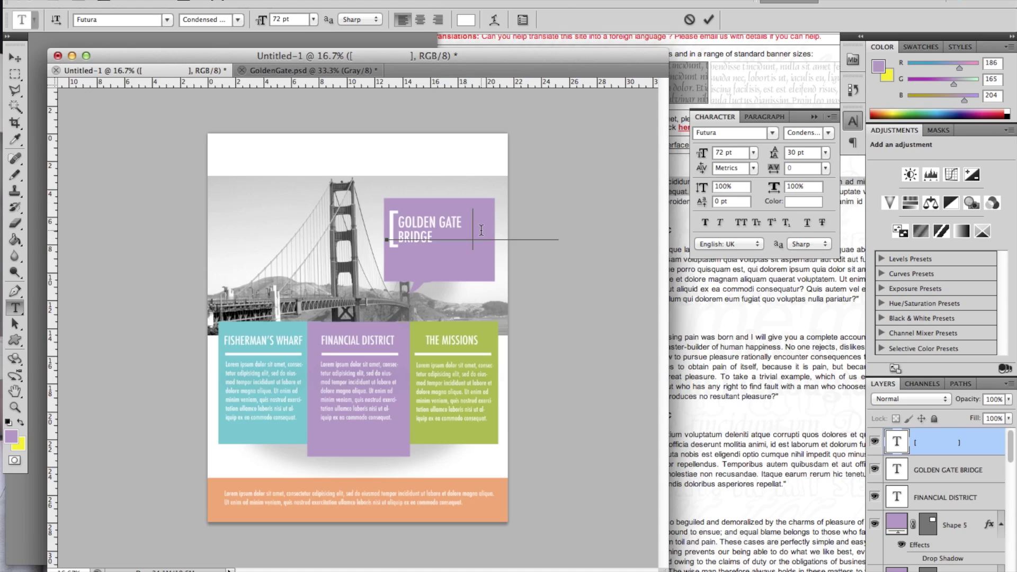
key("Delete")
key("Delete")
key("Delete")
left_click(707, 22)
- Copy the first Lorem ipsum sentence from lipsum.com and paste it at 14 pt into a new text box below the callout title
left_click_drag(378, 182, 812, 182)
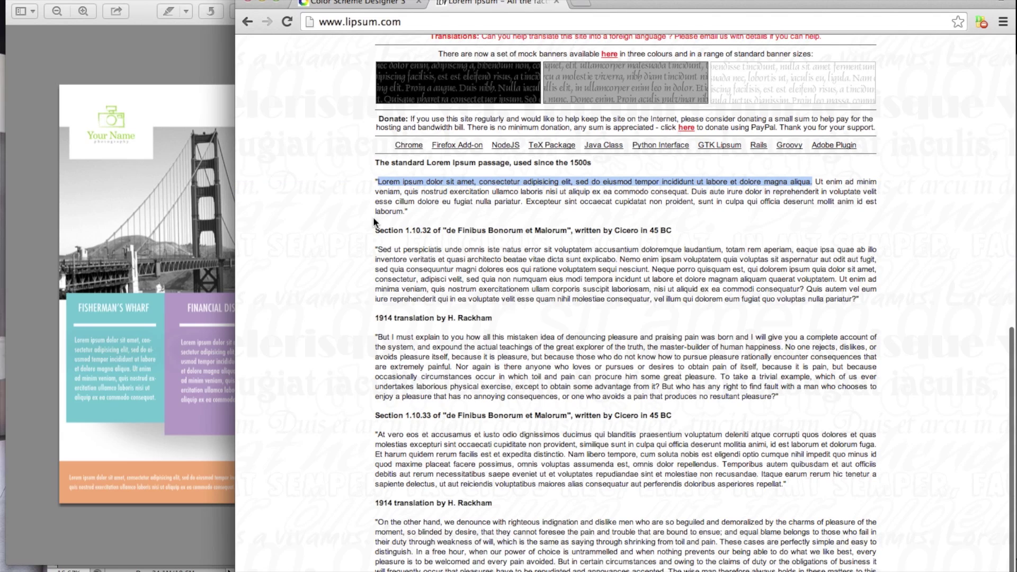
key("super+Tab")
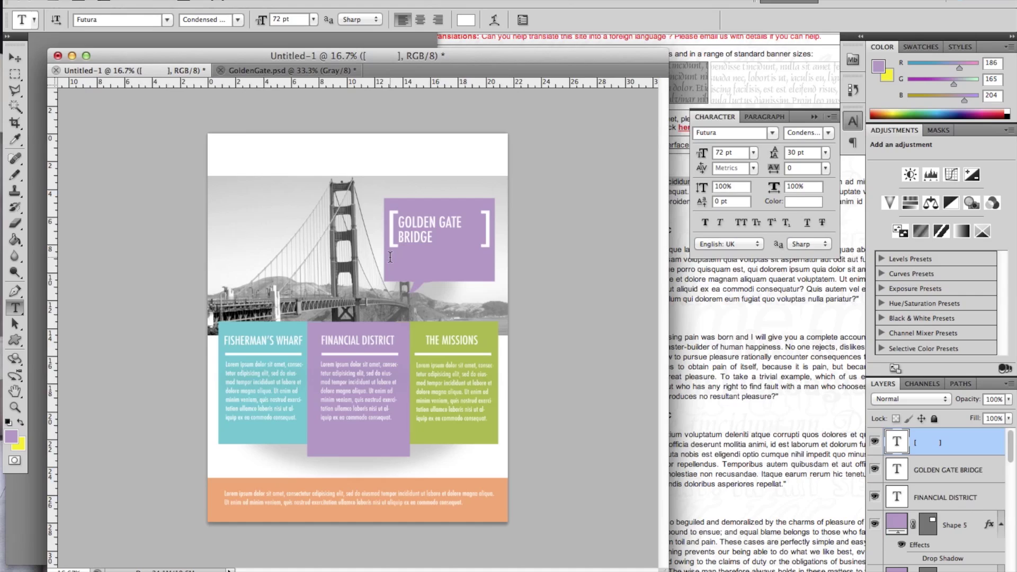
left_click_drag(489, 272, 490, 276)
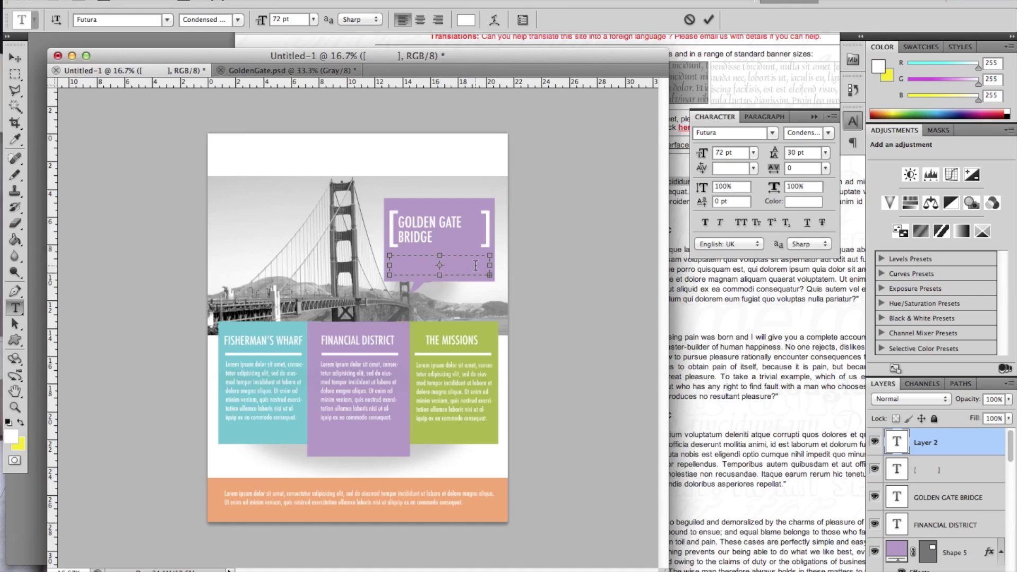
left_click(313, 19)
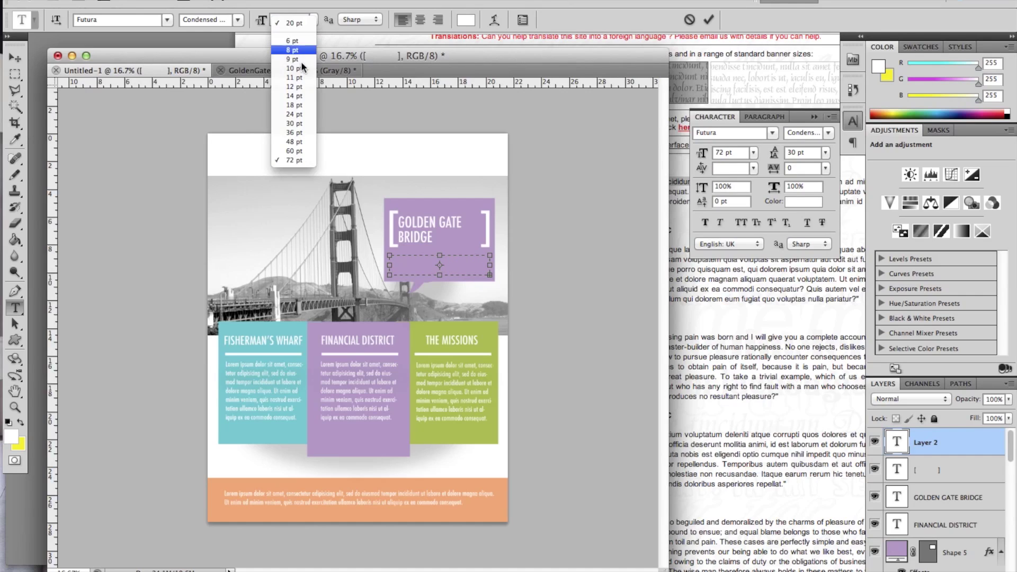
left_click(298, 94)
key("super+v")
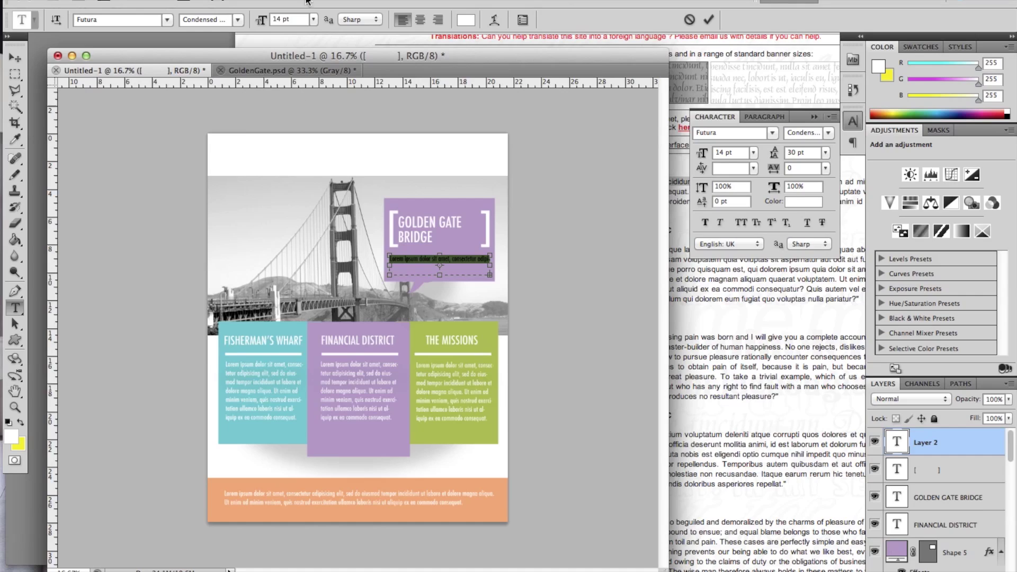
- Set the callout paragraph's font size to 12 pt and tighten its leading
left_click(313, 20)
left_click(299, 79)
left_click(463, 255)
triple_click(469, 258)
left_click(824, 153)
left_click(809, 194)
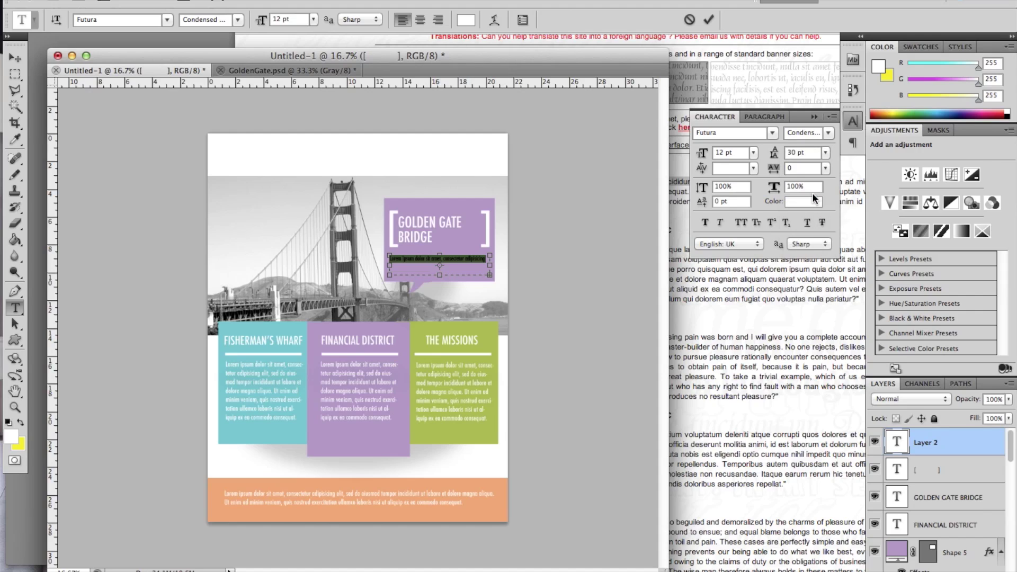
left_click(708, 20)
- Set the leading of the callout paragraph to 12 pt so its lines fit inside the box
triple_click(444, 263)
left_click(825, 153)
left_click(808, 205)
left_click(826, 153)
left_click(808, 213)
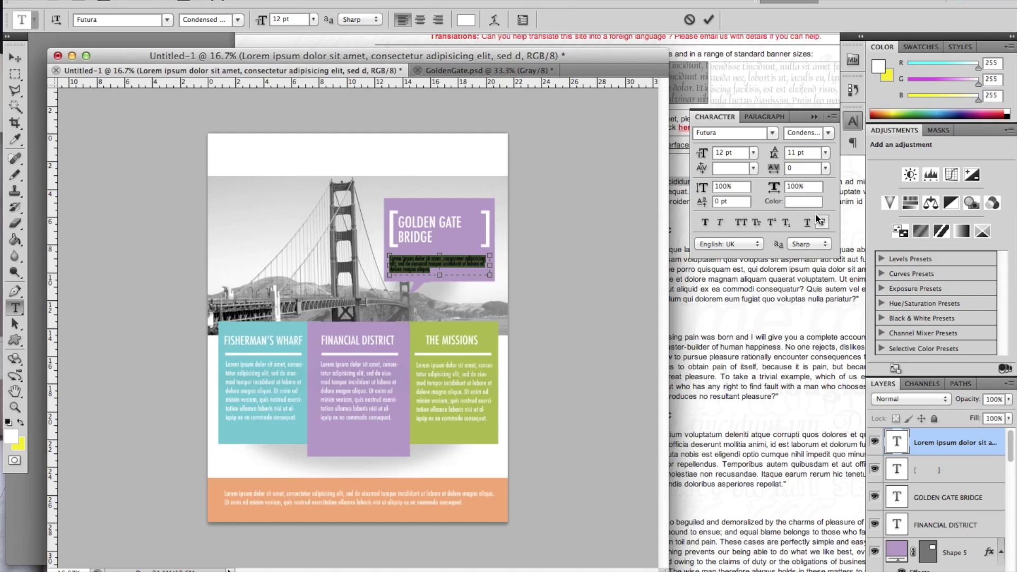
left_click(708, 20)
triple_click(464, 260)
left_click(825, 153)
left_click(814, 222)
left_click(708, 20)
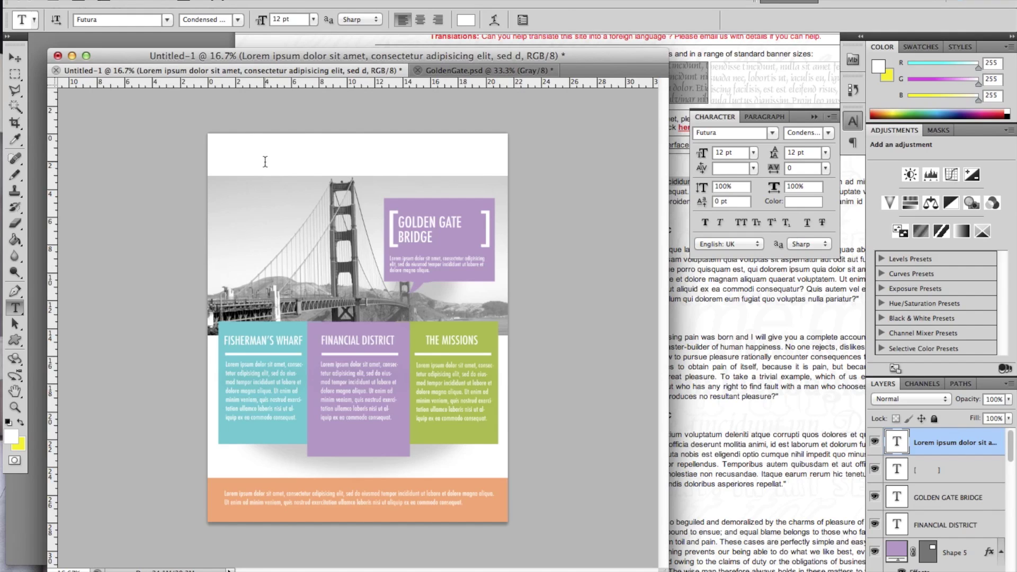
- Open logo.psd and paste its camera logo into the flyer document
left_click(79, 0)
left_click(88, 4)
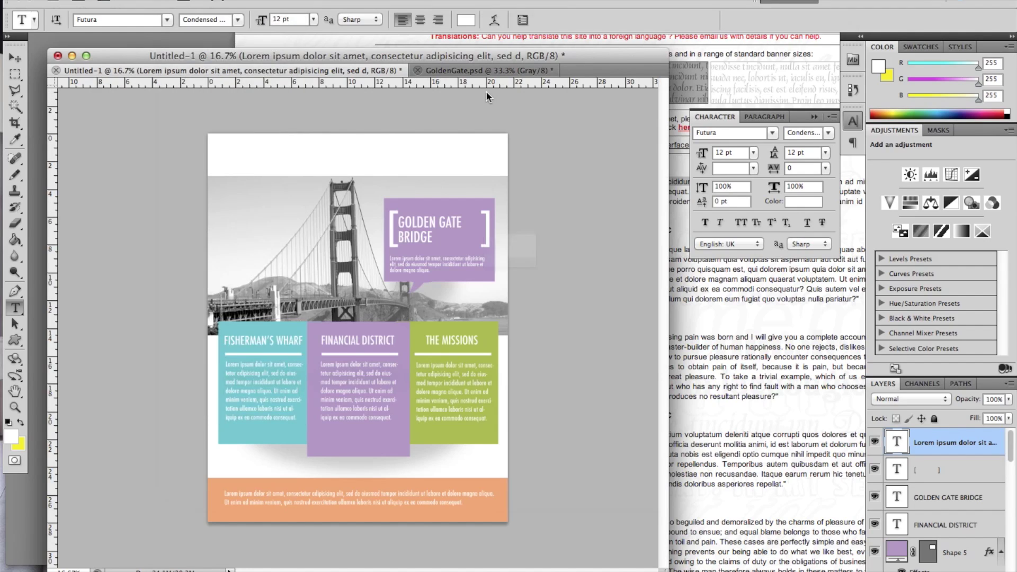
double_click(408, 110)
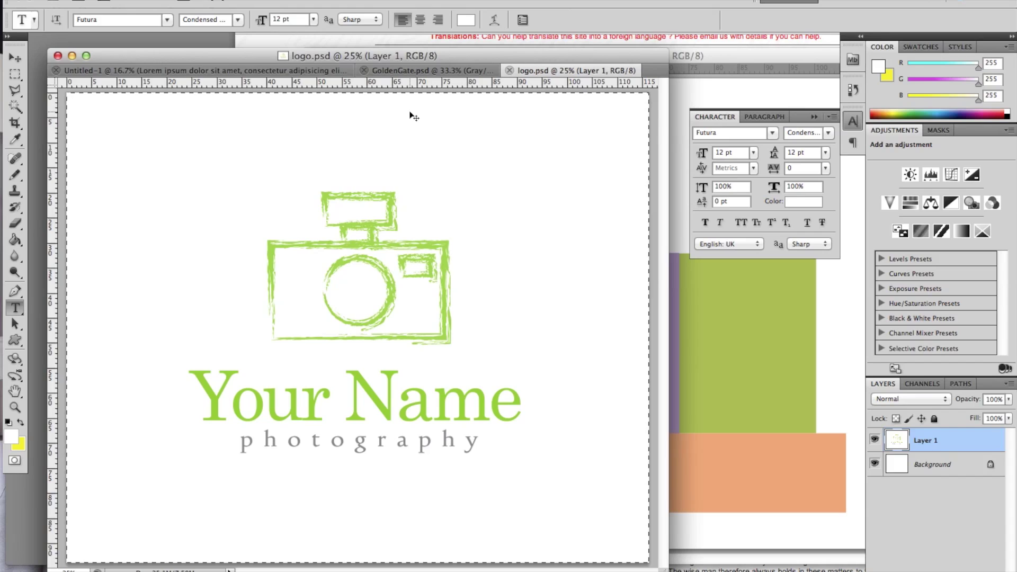
left_click(230, 69)
key("ctrl+v")
- Scale the logo to 20% with Free Transform and place it in the flyer's upper-left corner, overlapping the photo's top edge
key("ctrl+t")
left_click(212, 19)
type("20")
key("Return")
left_click(239, 19)
left_click_drag(416, 318, 269, 170)
left_click(707, 19)
key("t")
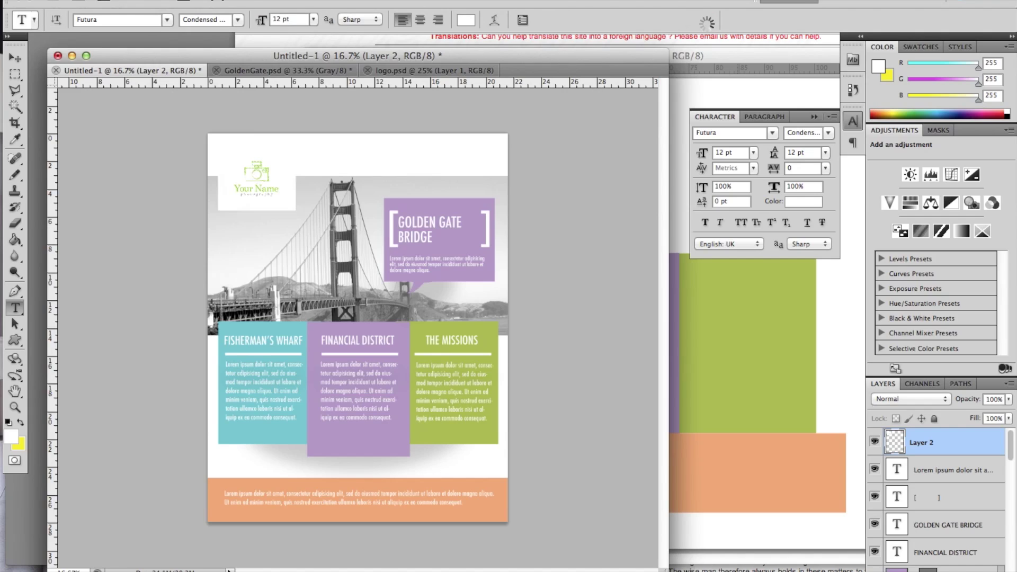
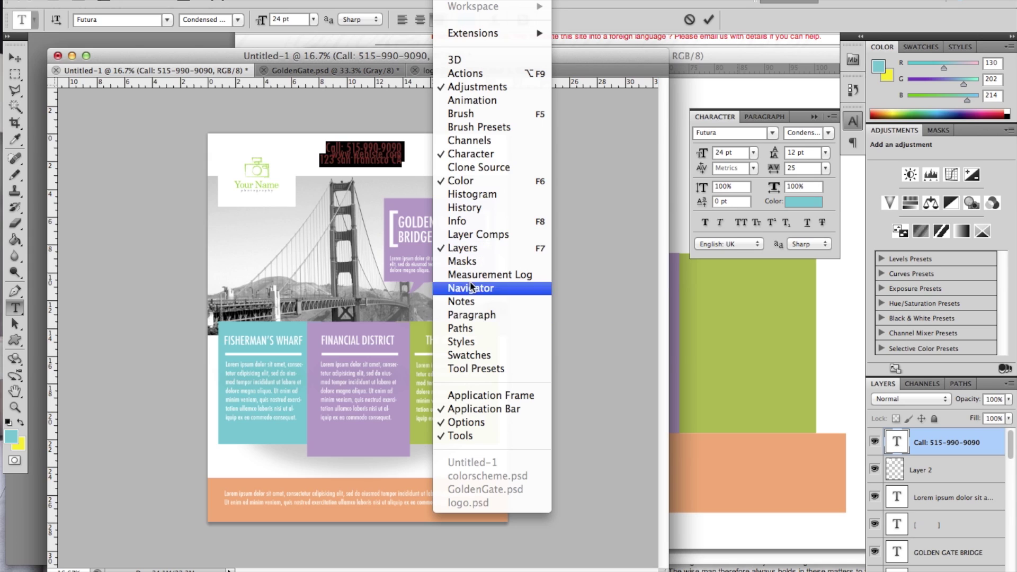
left_click(471, 316)
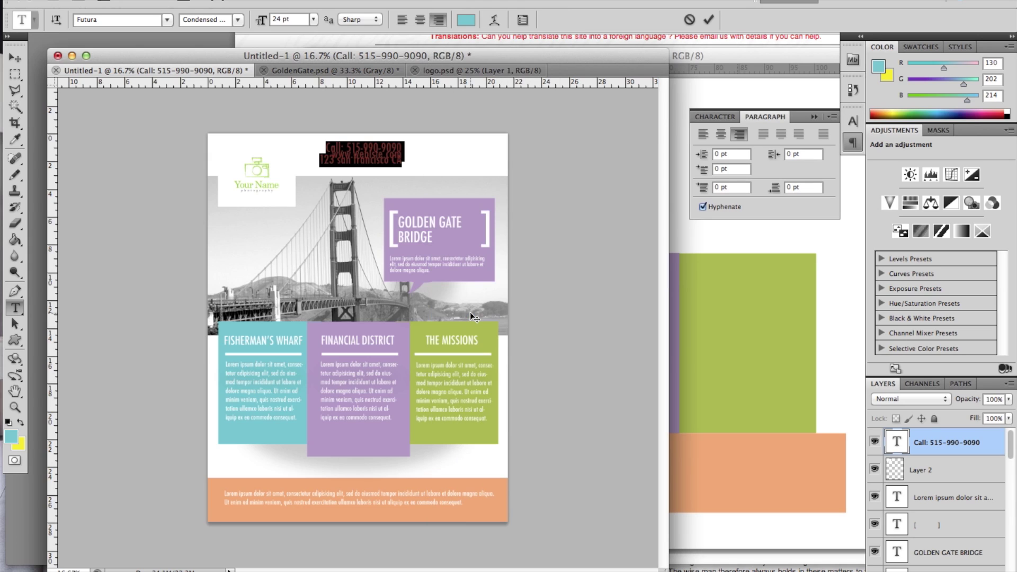
left_click(717, 117)
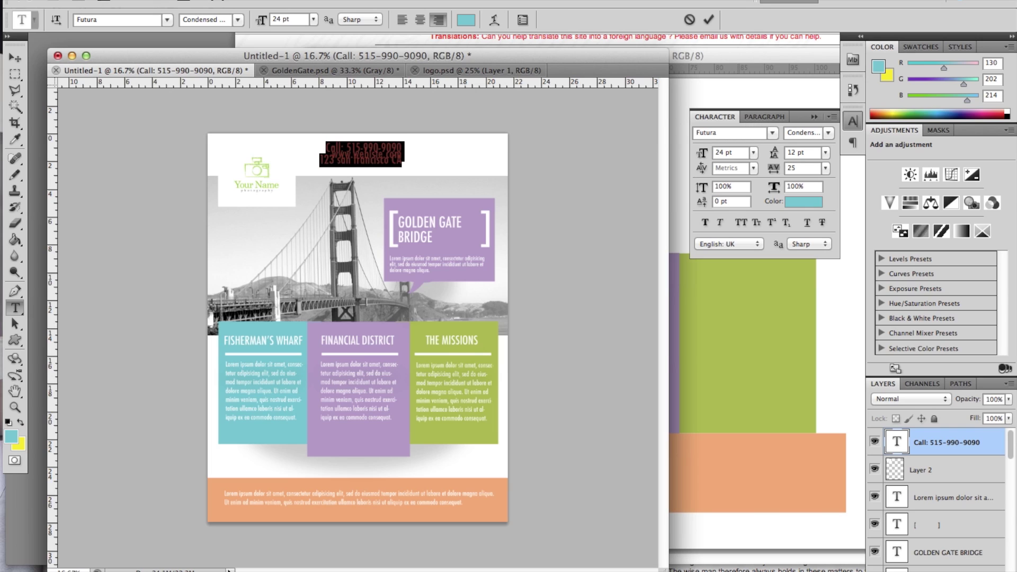
left_click(449, 0)
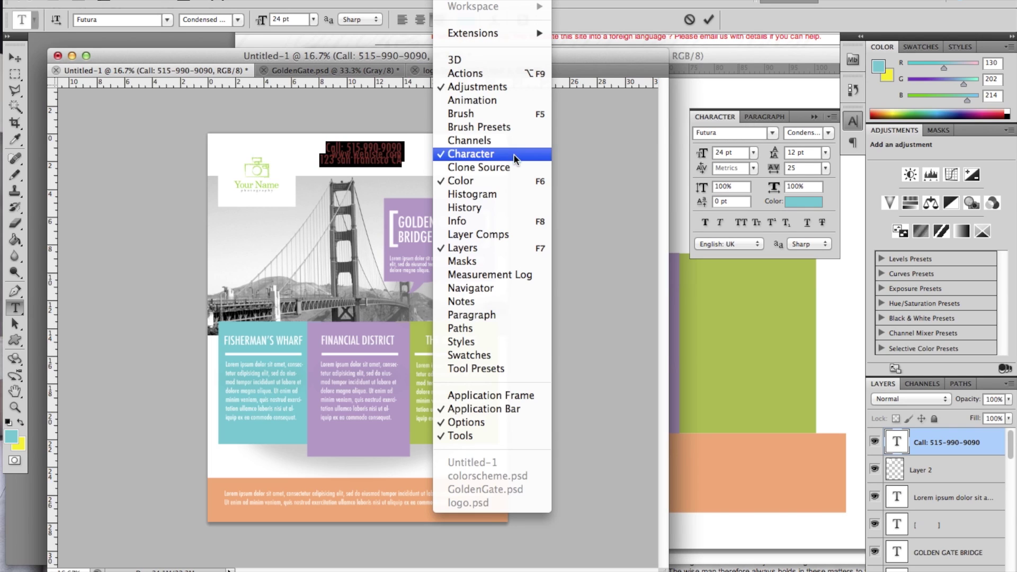
left_click(717, 116)
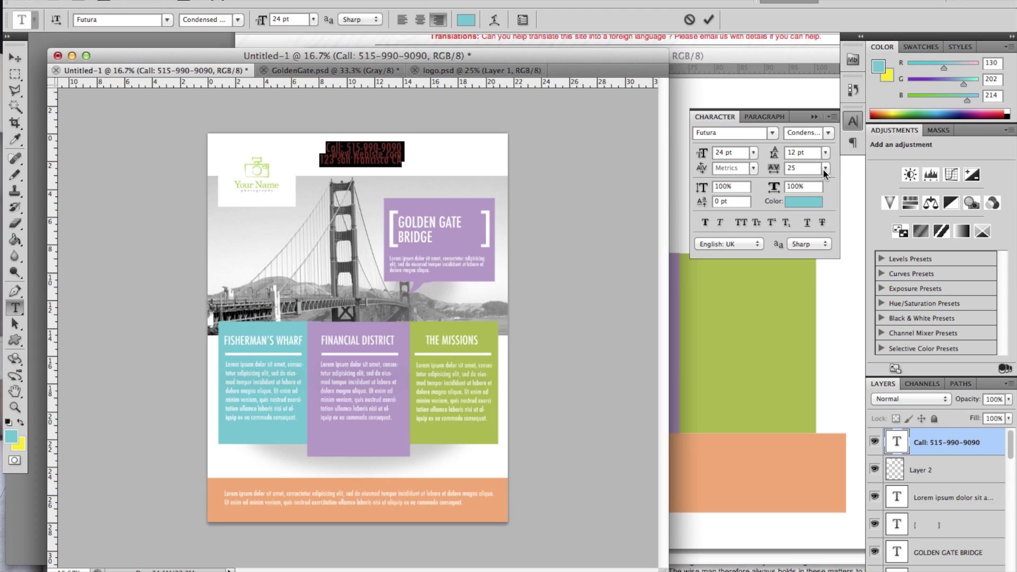
- Set the leading of the right-aligned contact text in the flyer's header to 18 pt
left_click(824, 154)
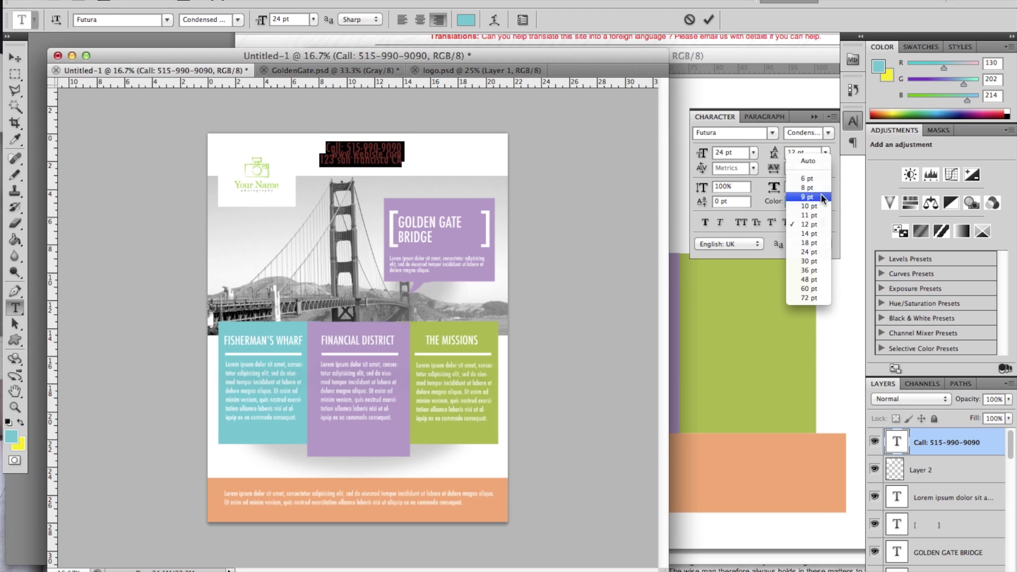
left_click(808, 249)
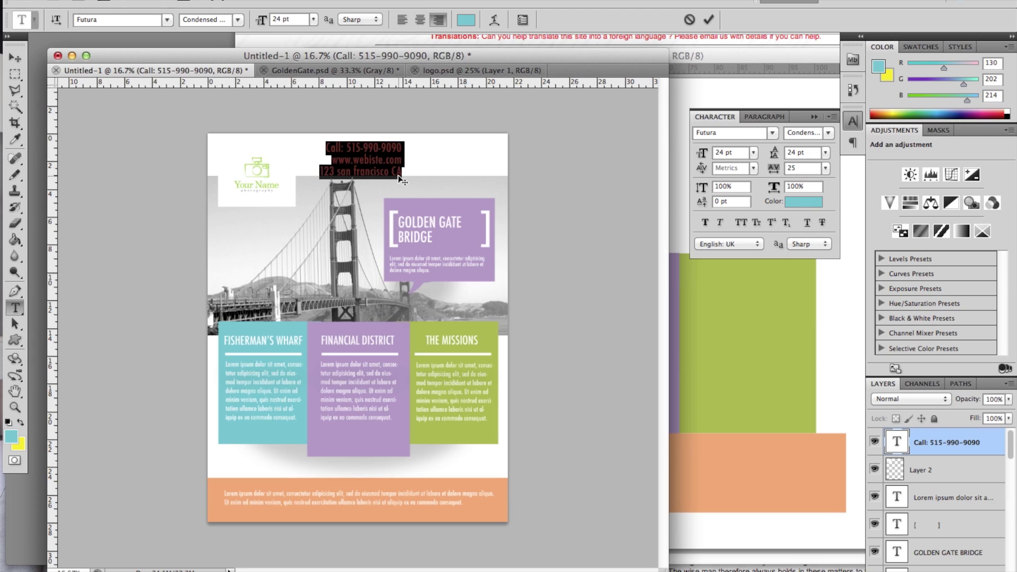
left_click(825, 155)
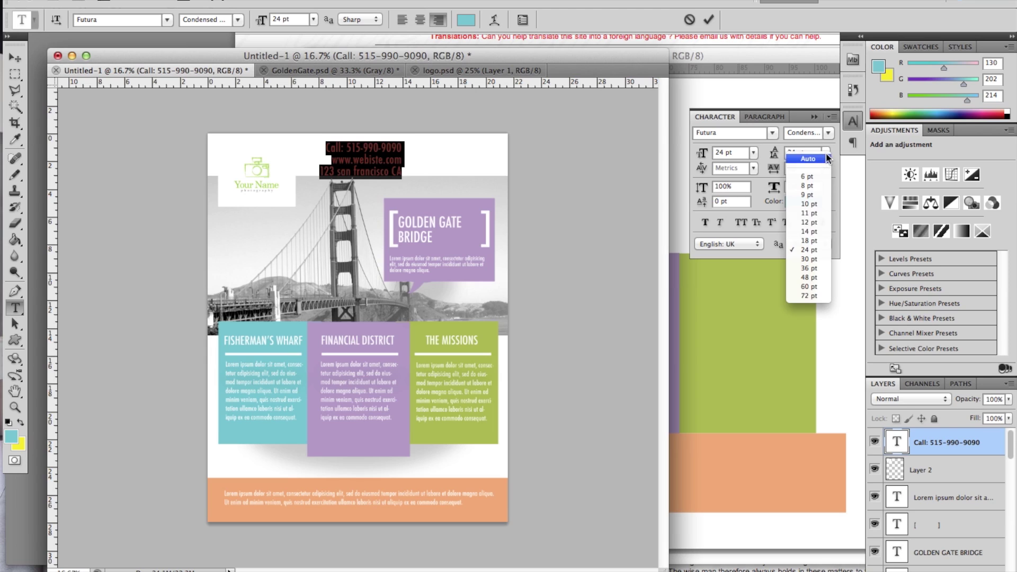
left_click(814, 242)
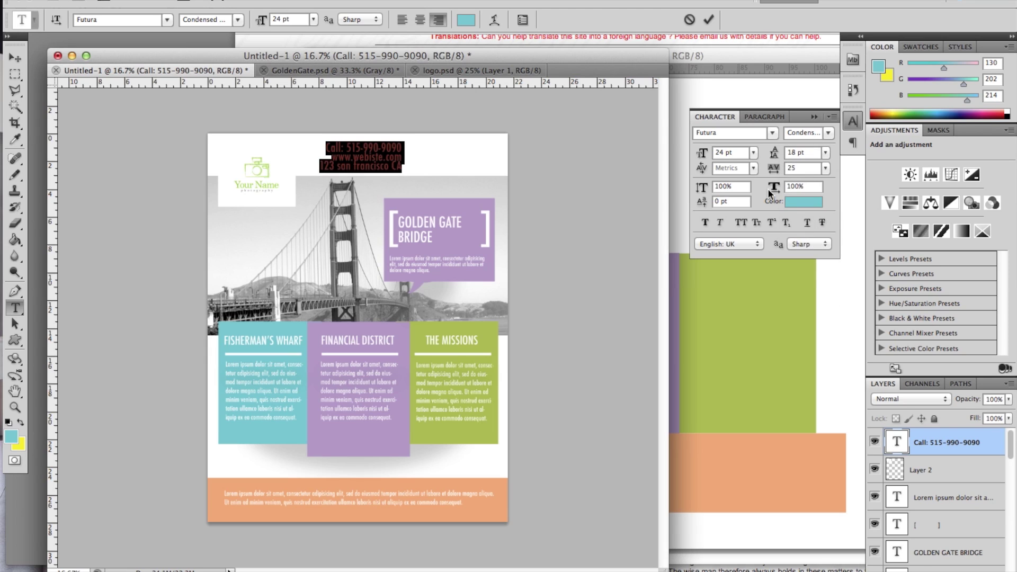
left_click(710, 20)
- Set the font size of the website and address lines in the contact text to 18 pt
mouse_move(401, 168)
left_mouse_down()
mouse_move(321, 147)
mouse_move(402, 168)
left_mouse_up()
left_click(333, 157)
left_click(313, 20)
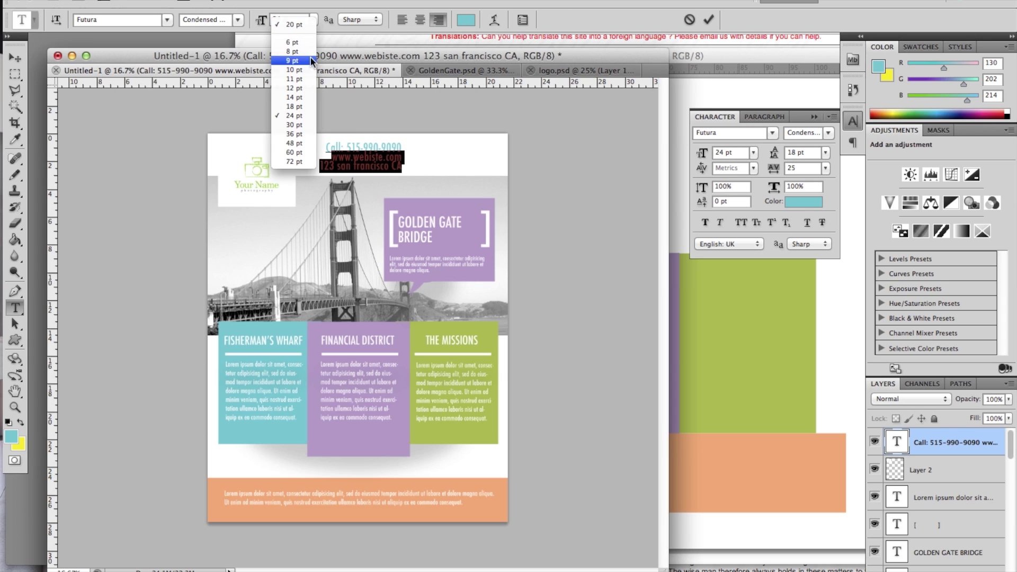
left_click(303, 95)
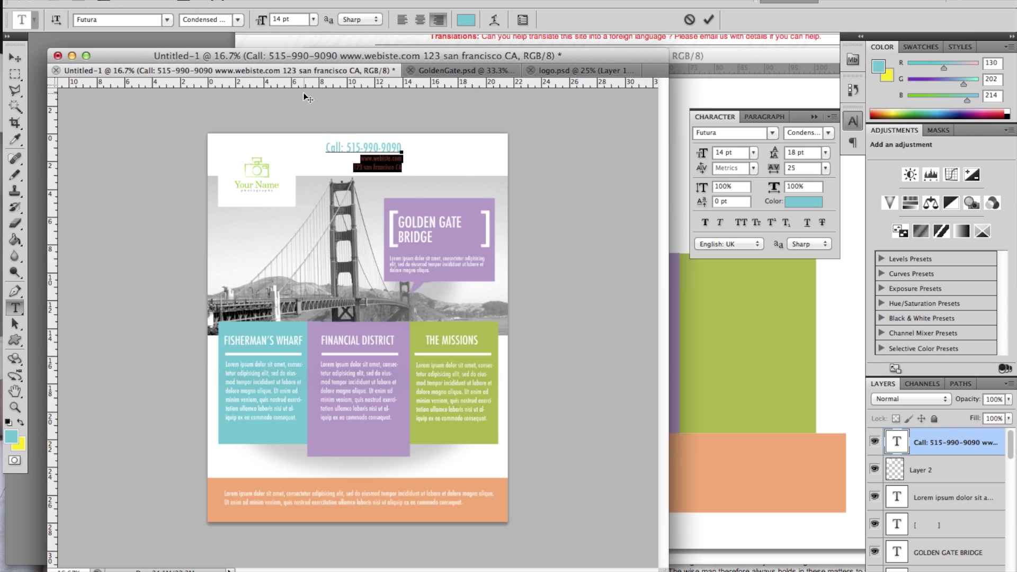
left_click(314, 20)
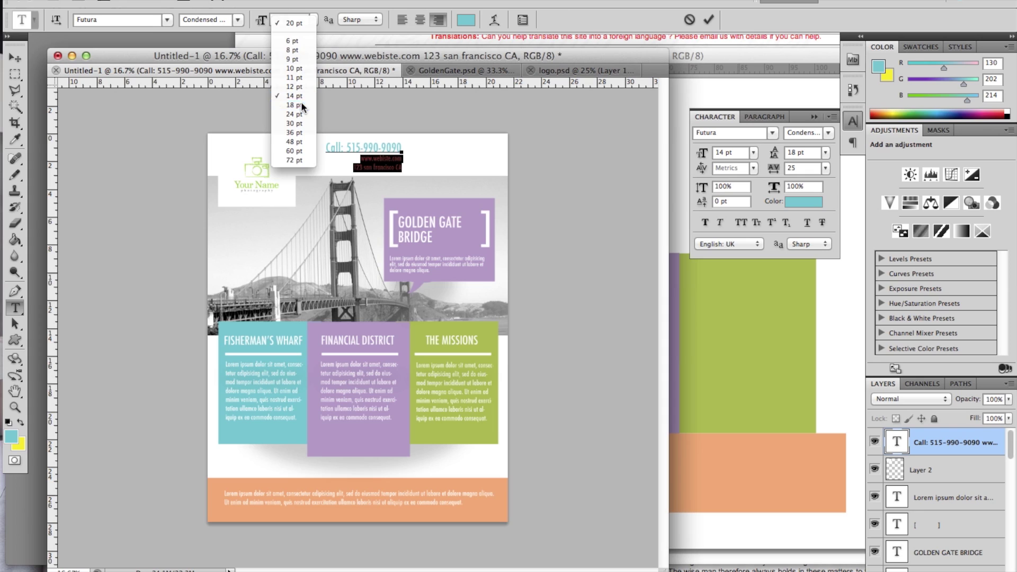
left_click(301, 102)
left_click(708, 19)
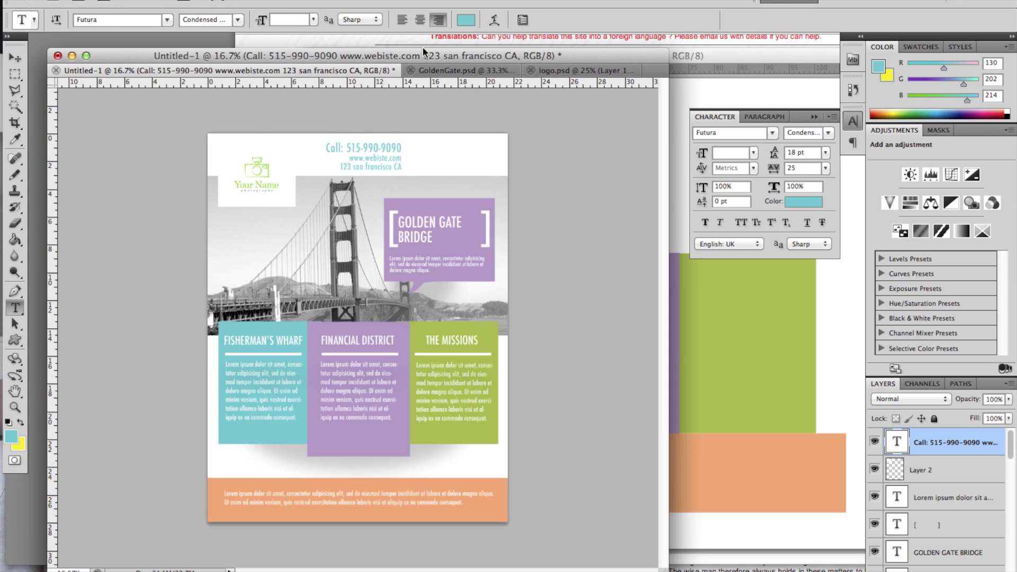
- Move the contact text to the header's right side, aligned with the right edge of the purple callout
left_click(15, 57)
left_click_drag(358, 160, 461, 170)
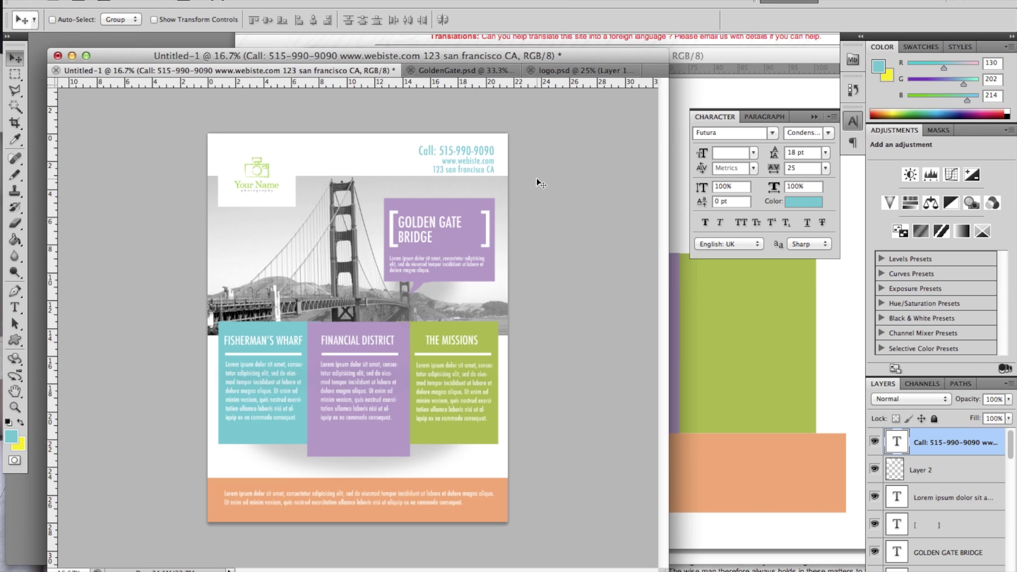
left_click(36, 214)
left_click(465, 167)
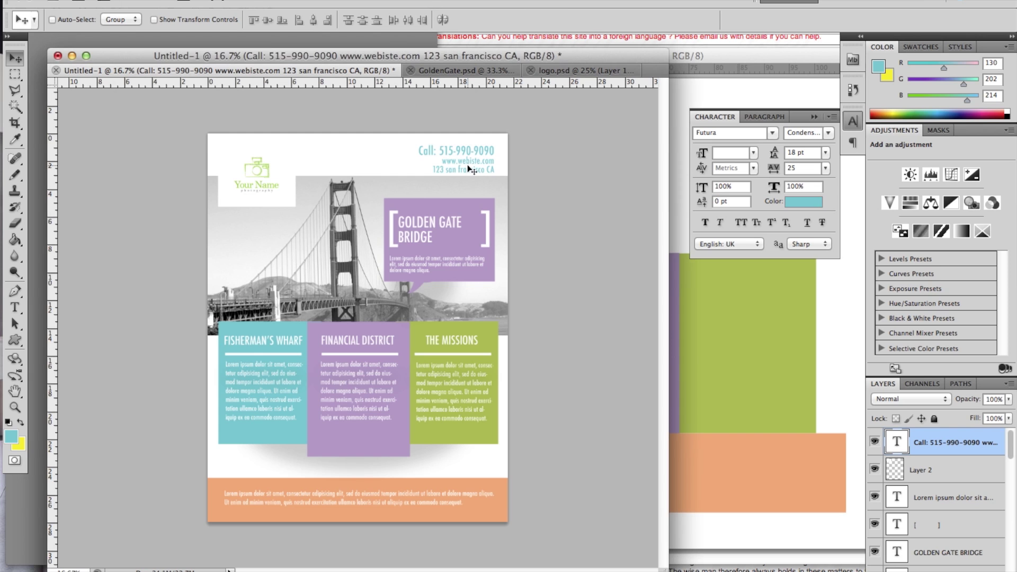
- Capitalize the city name in the address line of the contact text
left_click(15, 307)
left_click(448, 168)
key("Right")
key("Right")
key("Right")
key("Delete")
type("F")
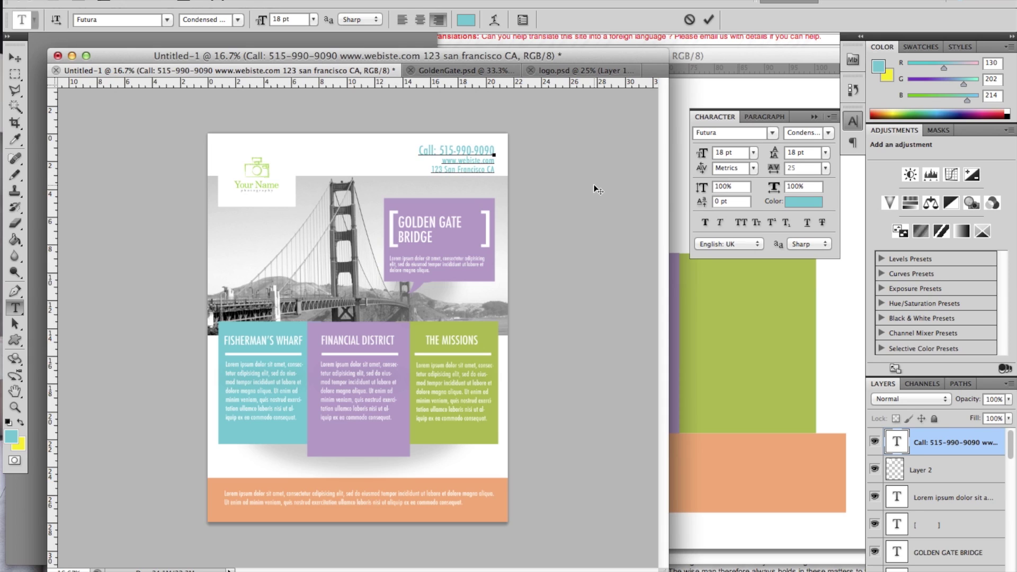
- Insert the area name and a comma before the city in the contact text's address line, and commit the edit
key("Left")
key("Left")
key("Left")
key("Left")
key("Left")
type("San Jose Hills,")
left_click(709, 20)
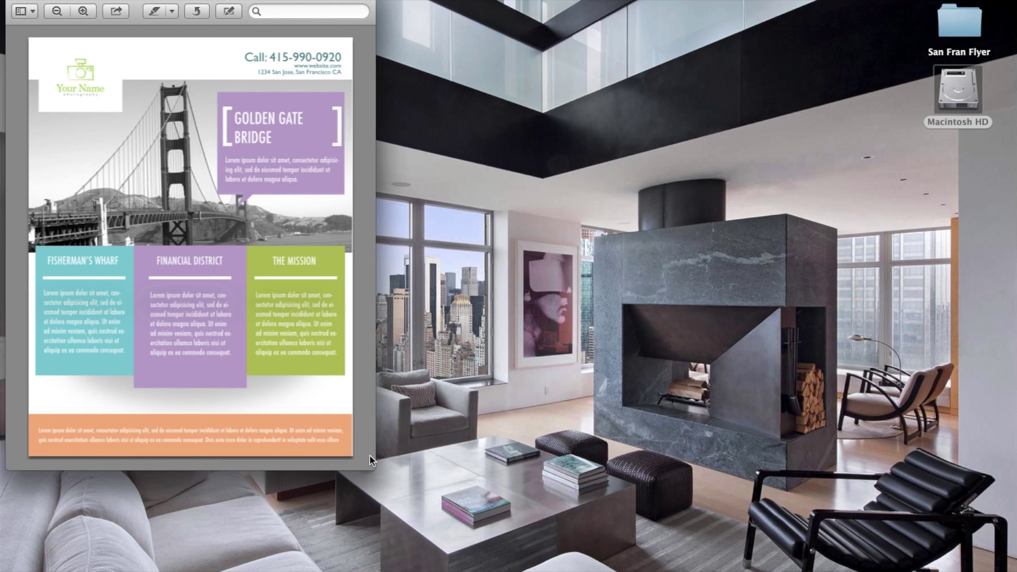
- Switch to Preview and enlarge the window showing the reference flyer for comparison
left_click_drag(374, 461, 437, 564)
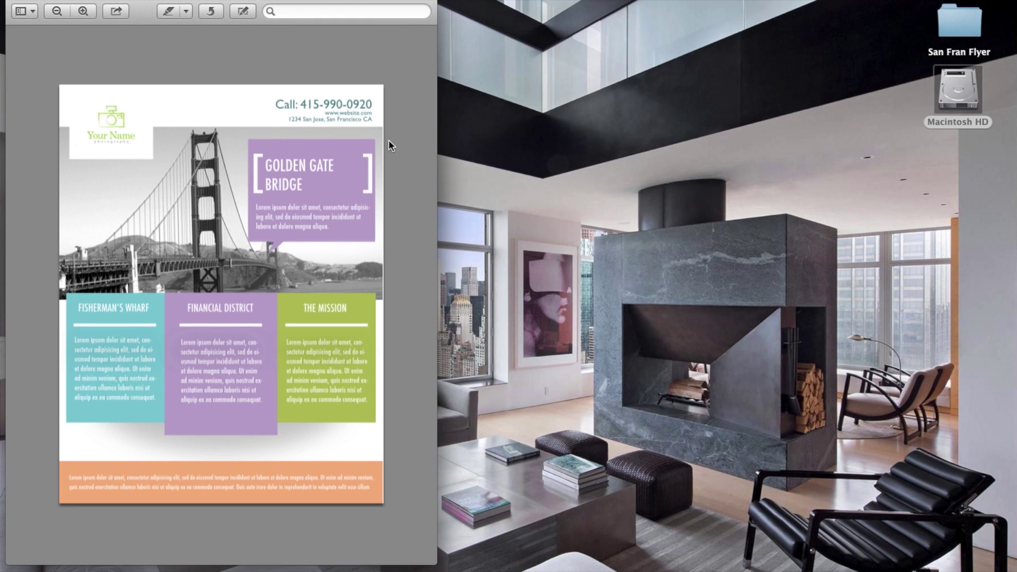